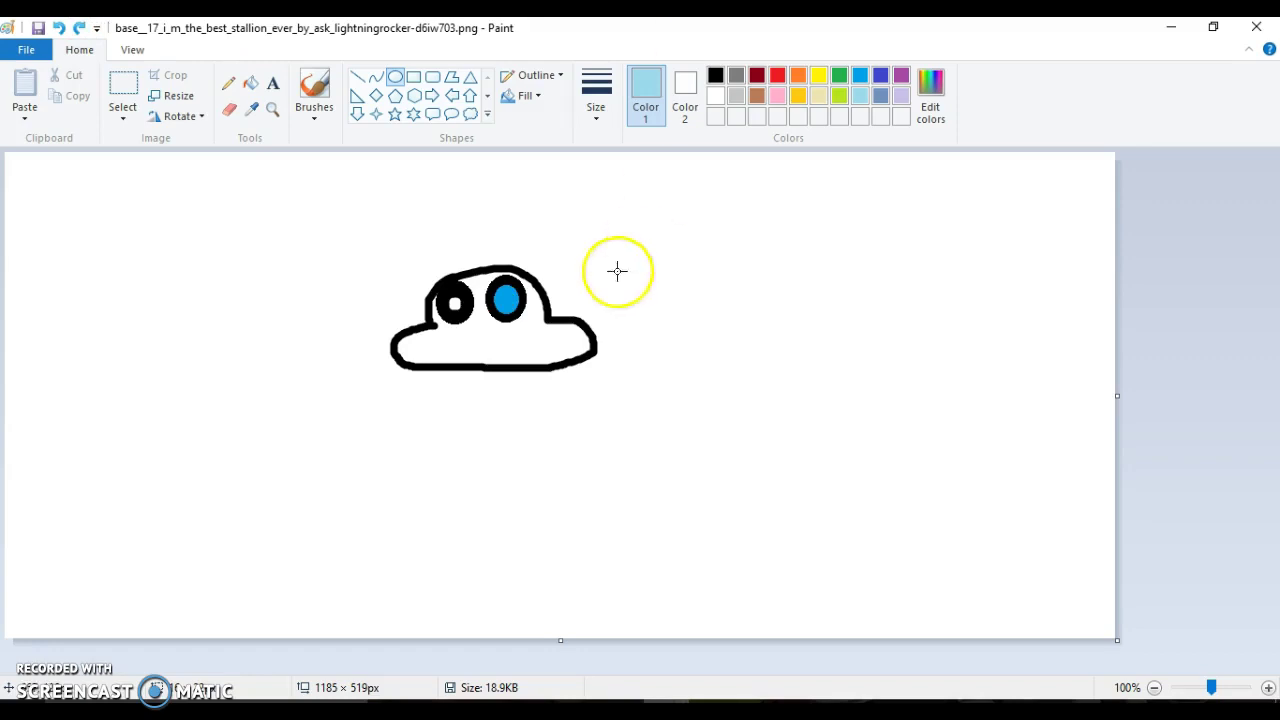
Draw a light blue oval inside the blue iris of the right eye and fill it with light blue
{"action": "left_click", "coordinate": [108, 68]}
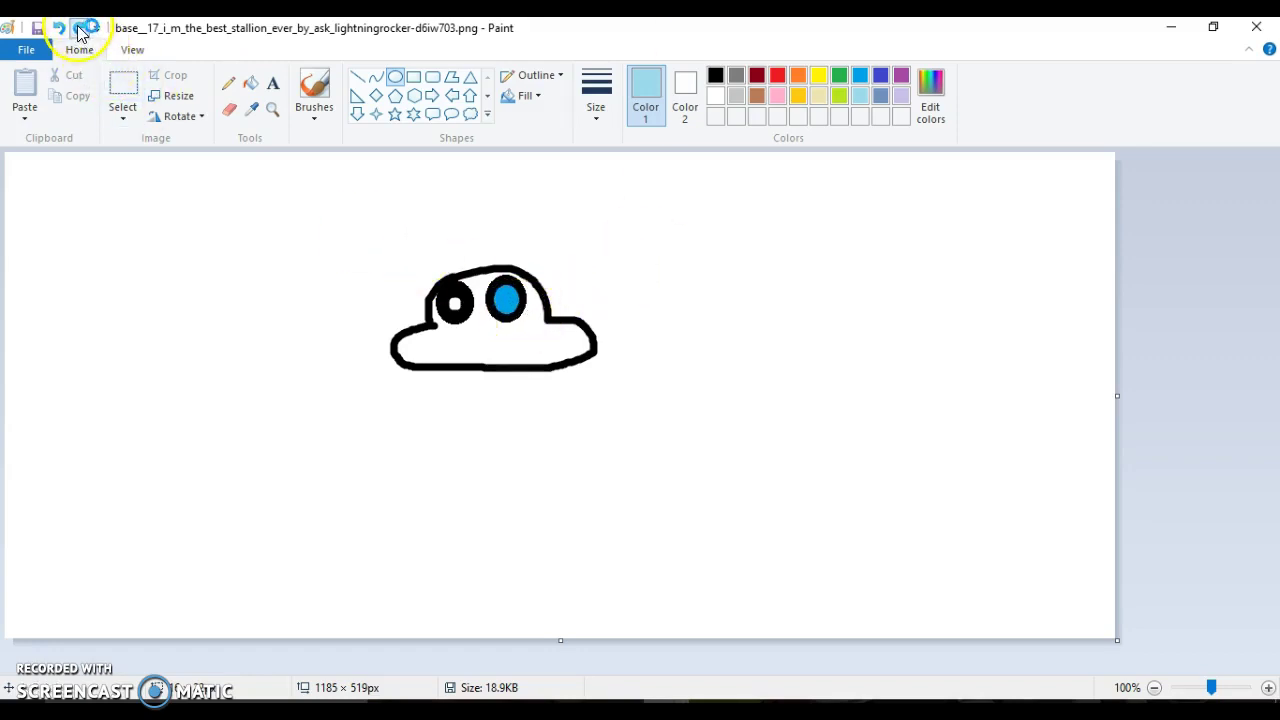
{"action": "mouse_move", "coordinate": [528, 276]}
{"action": "left_mouse_down"}
{"action": "mouse_move", "coordinate": [525, 325]}
{"action": "mouse_move", "coordinate": [536, 321]}
{"action": "mouse_move", "coordinate": [499, 291]}
{"action": "left_mouse_up"}
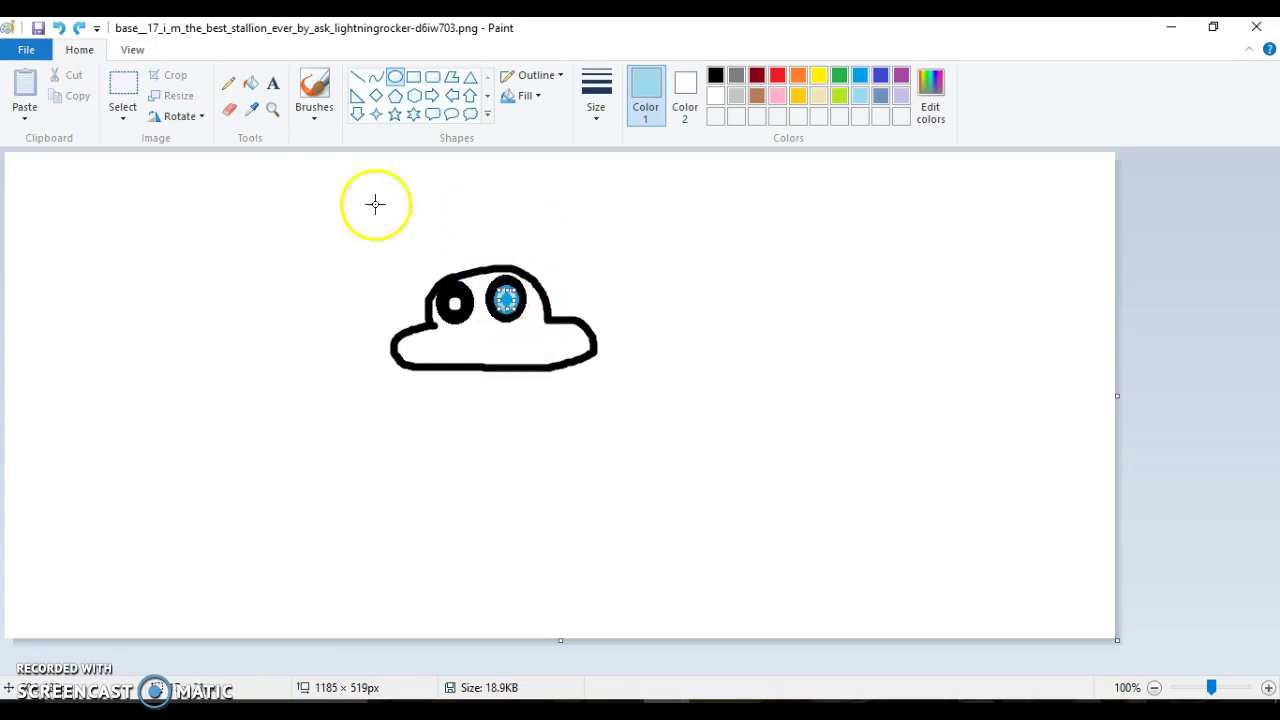
{"action": "left_click", "coordinate": [250, 82]}
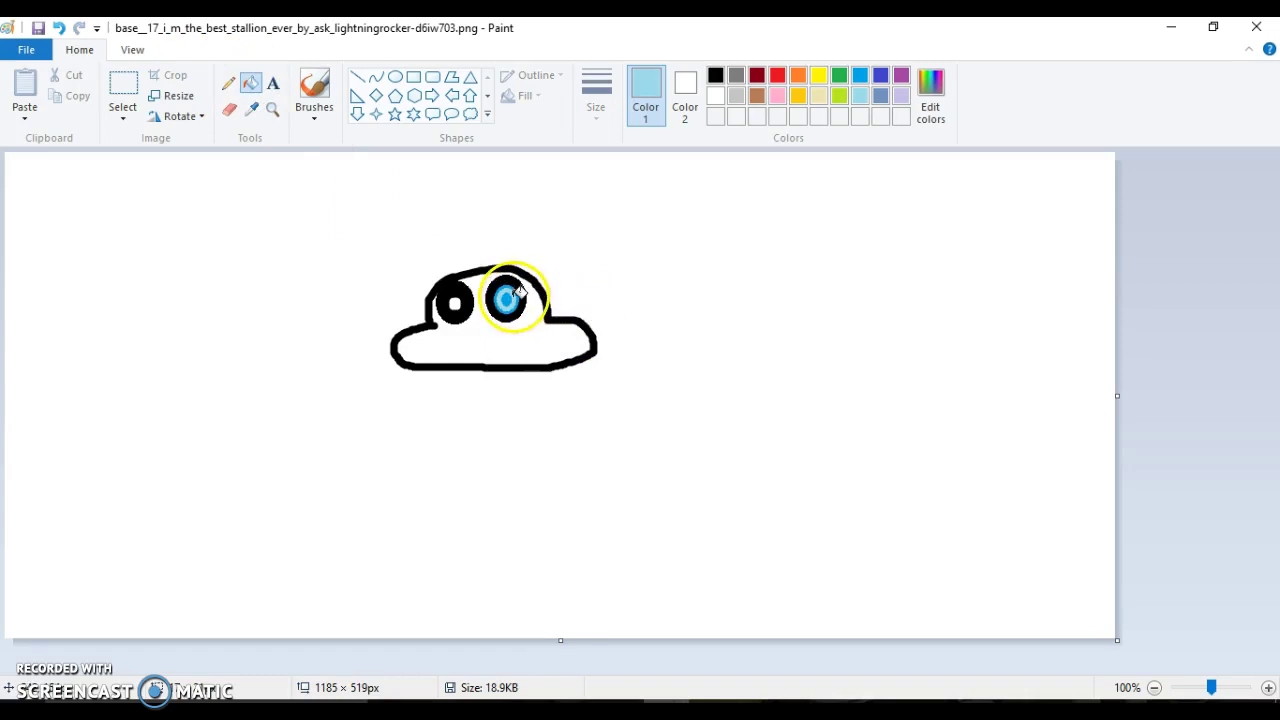
{"action": "key", "text": "XF86AudioLowerVolume"}
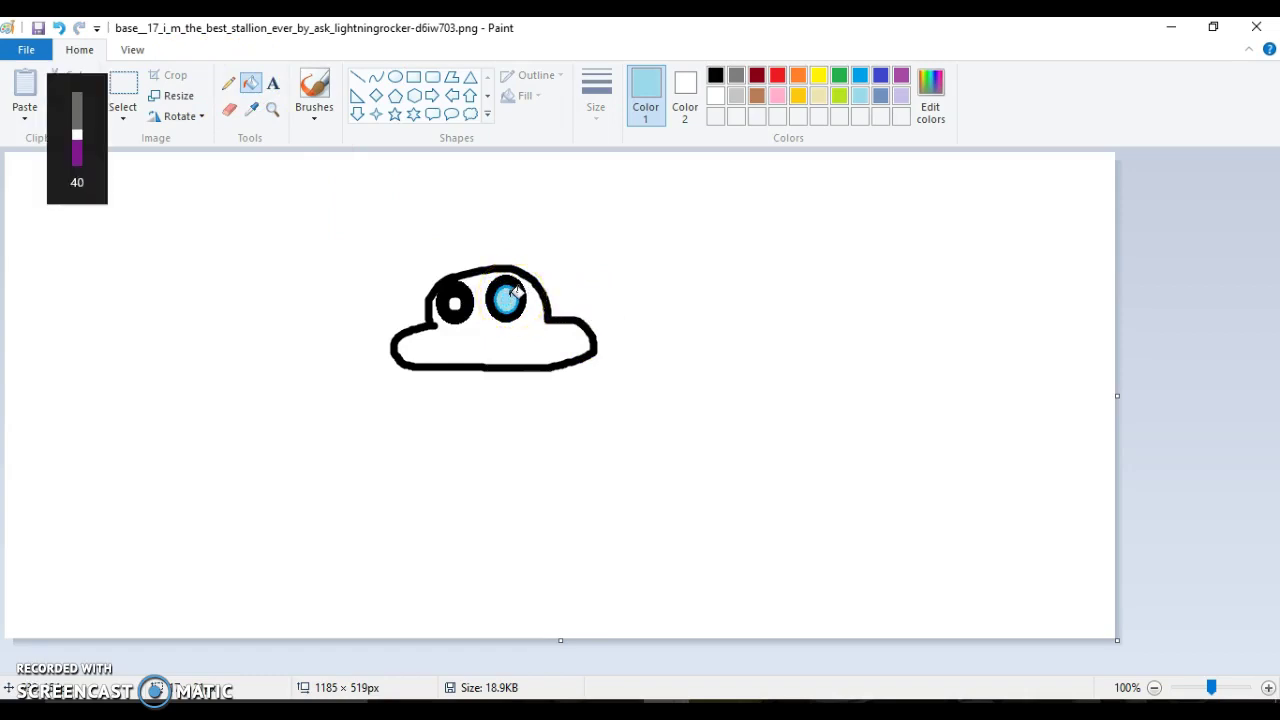
Draw a small black oval pupil in the centre of the light blue iris and fill it black
{"action": "left_click", "coordinate": [715, 77]}
{"action": "left_click", "coordinate": [395, 77]}
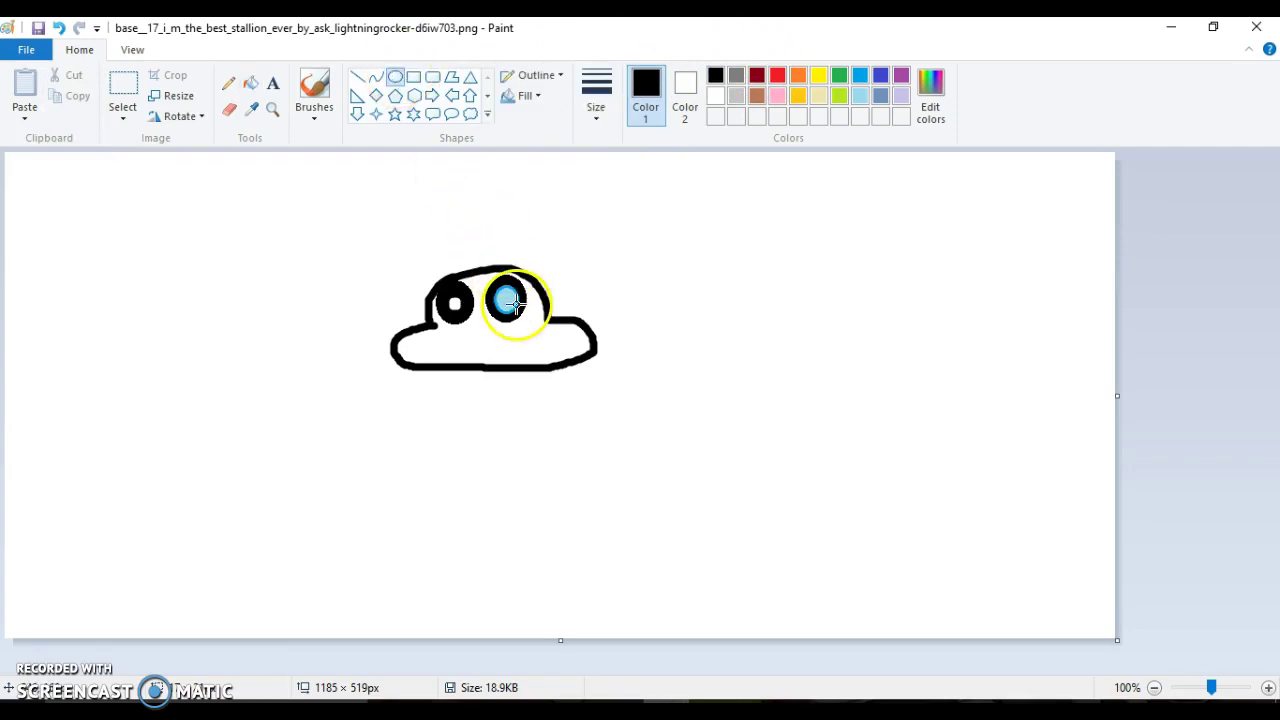
{"action": "left_click_drag", "start_coordinate": [511, 305], "coordinate": [502, 290]}
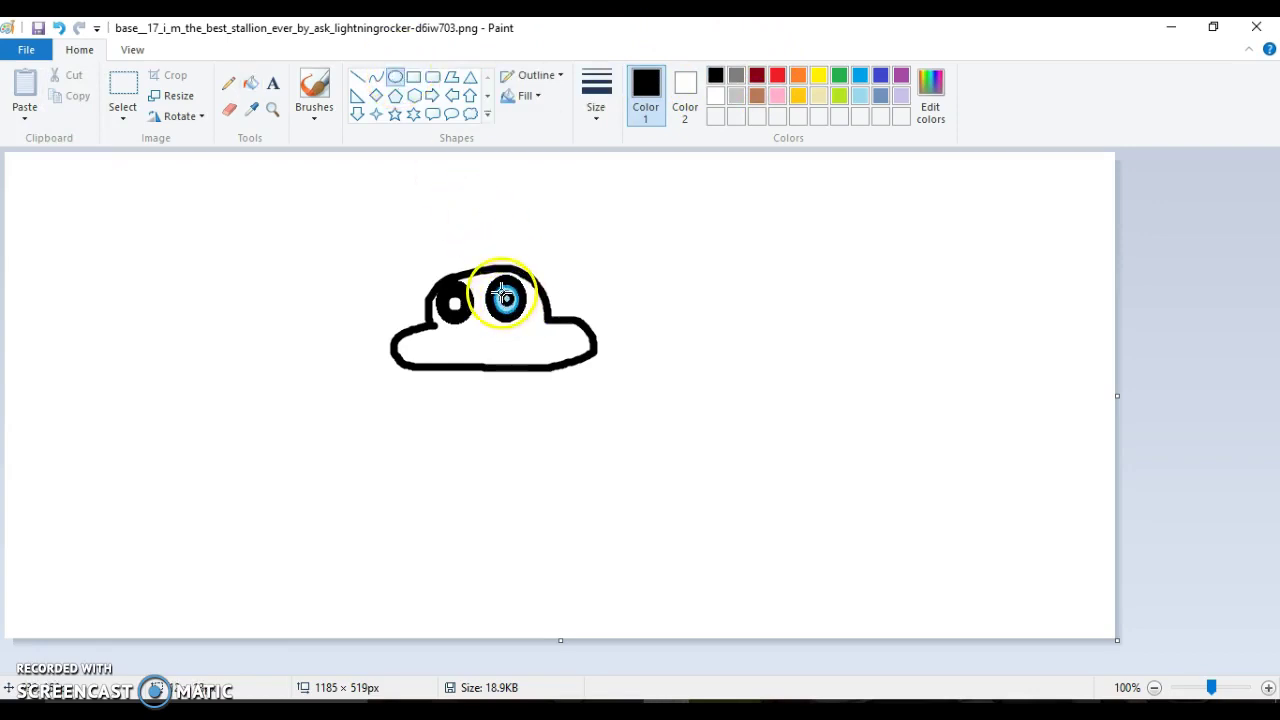
{"action": "left_click", "coordinate": [250, 82]}
{"action": "left_click", "coordinate": [508, 294]}
{"action": "left_click", "coordinate": [508, 297]}
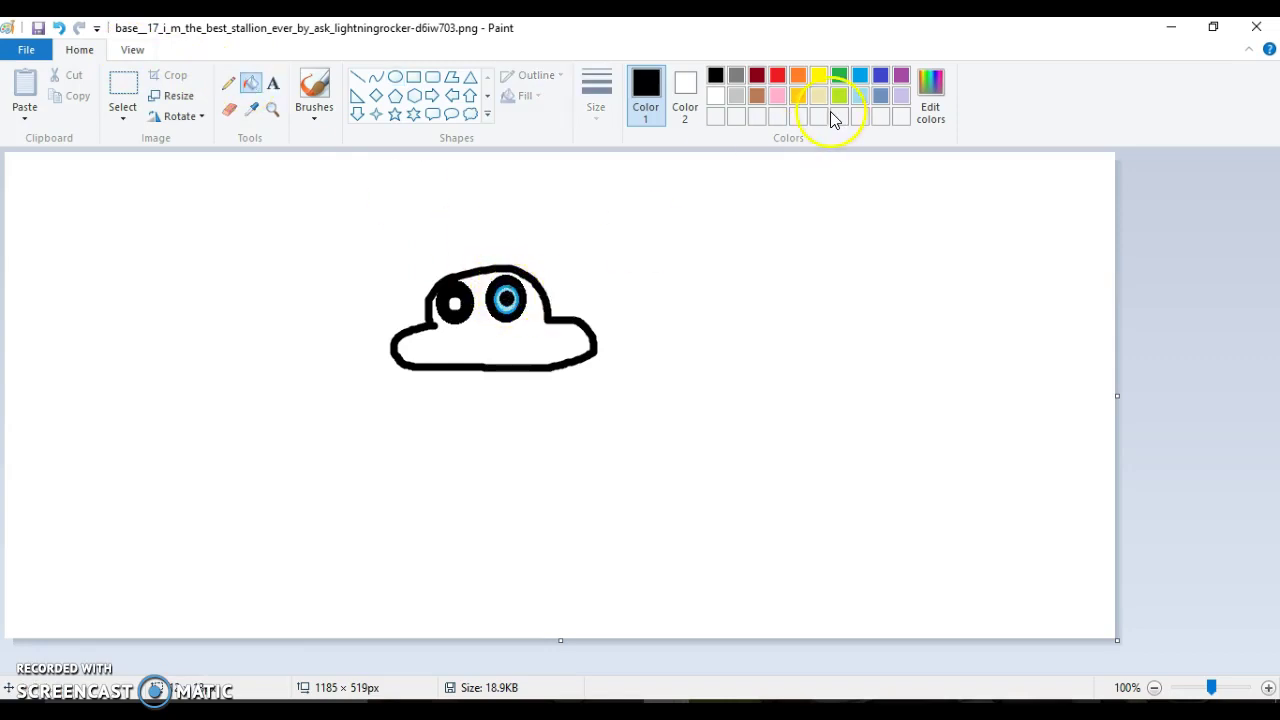
Fill the pupil of the blue eye with white
{"action": "left_click", "coordinate": [714, 104]}
{"action": "left_click", "coordinate": [507, 294]}
{"action": "left_click", "coordinate": [507, 298]}
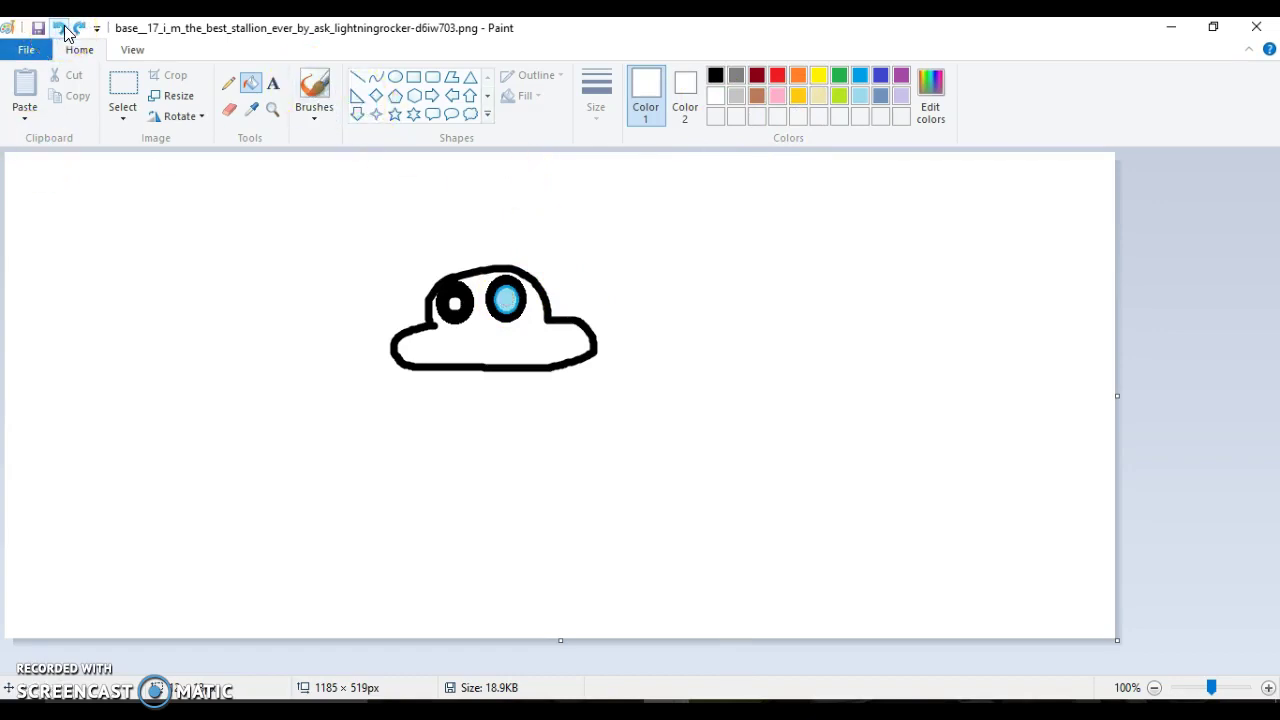
{"action": "left_click", "coordinate": [80, 29]}
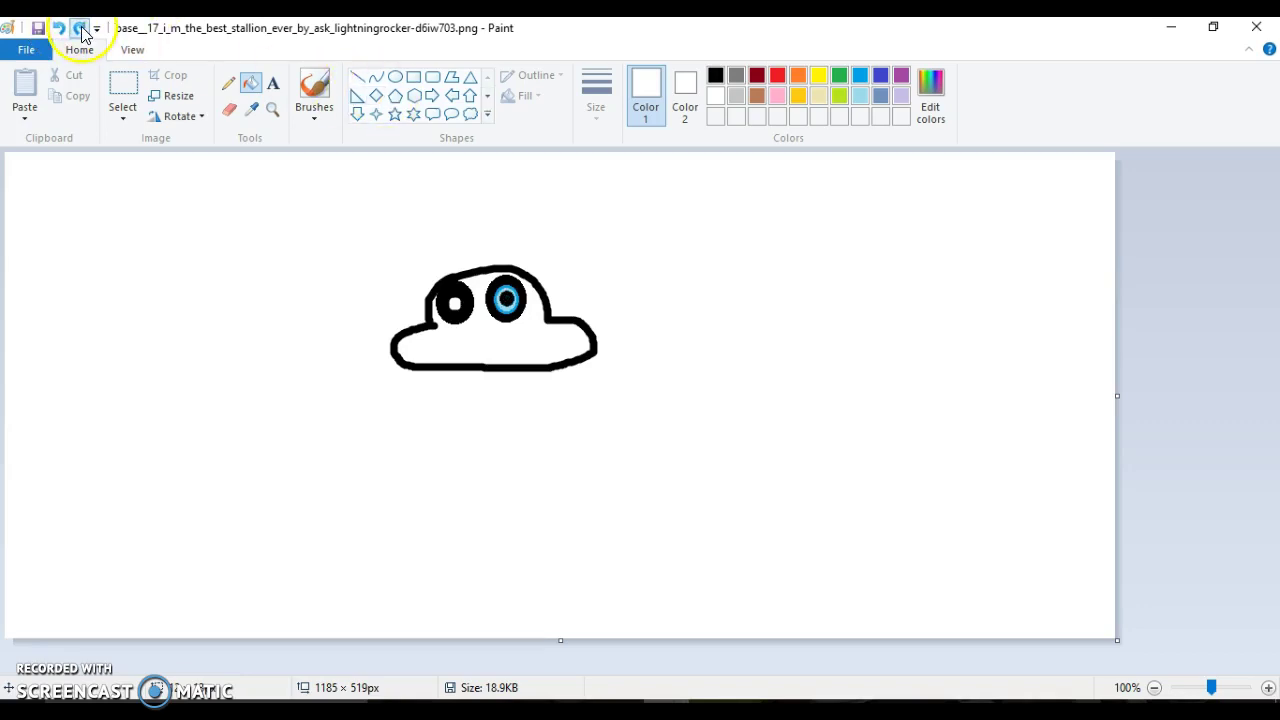
Brush a blue streak from the right eye outward past the side of the head
{"action": "left_click", "coordinate": [312, 98]}
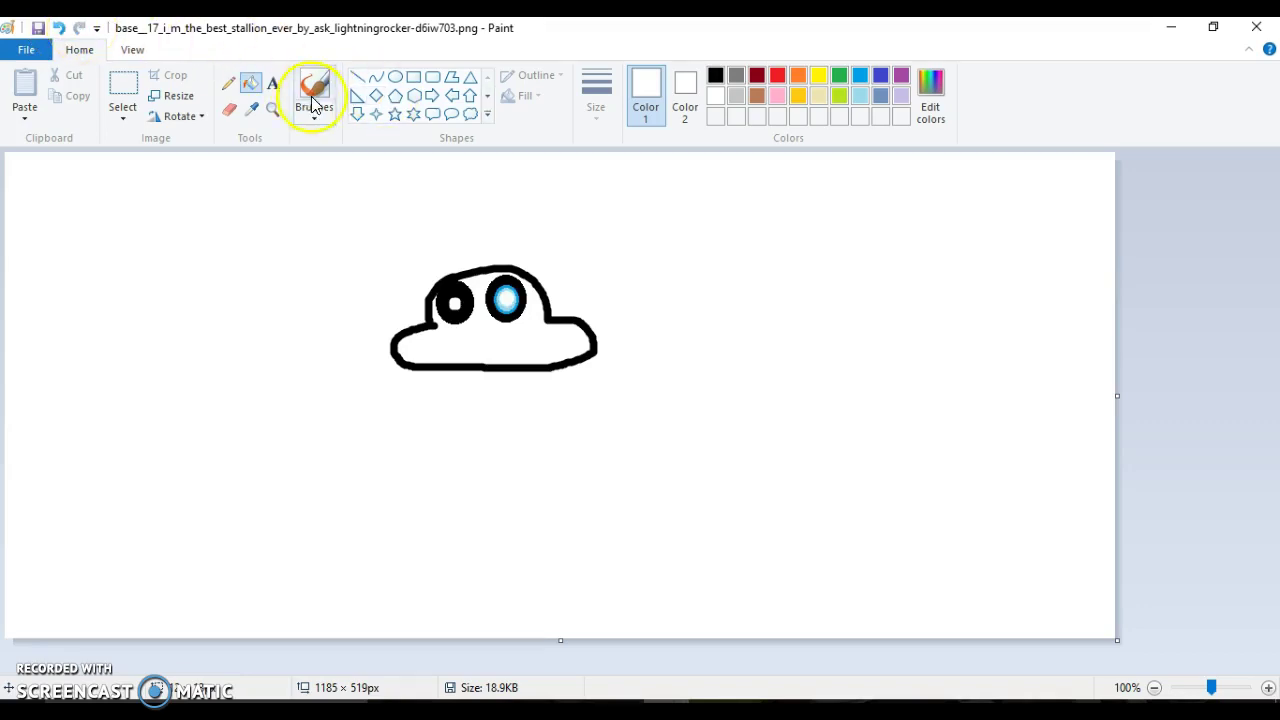
{"action": "left_click", "coordinate": [859, 75]}
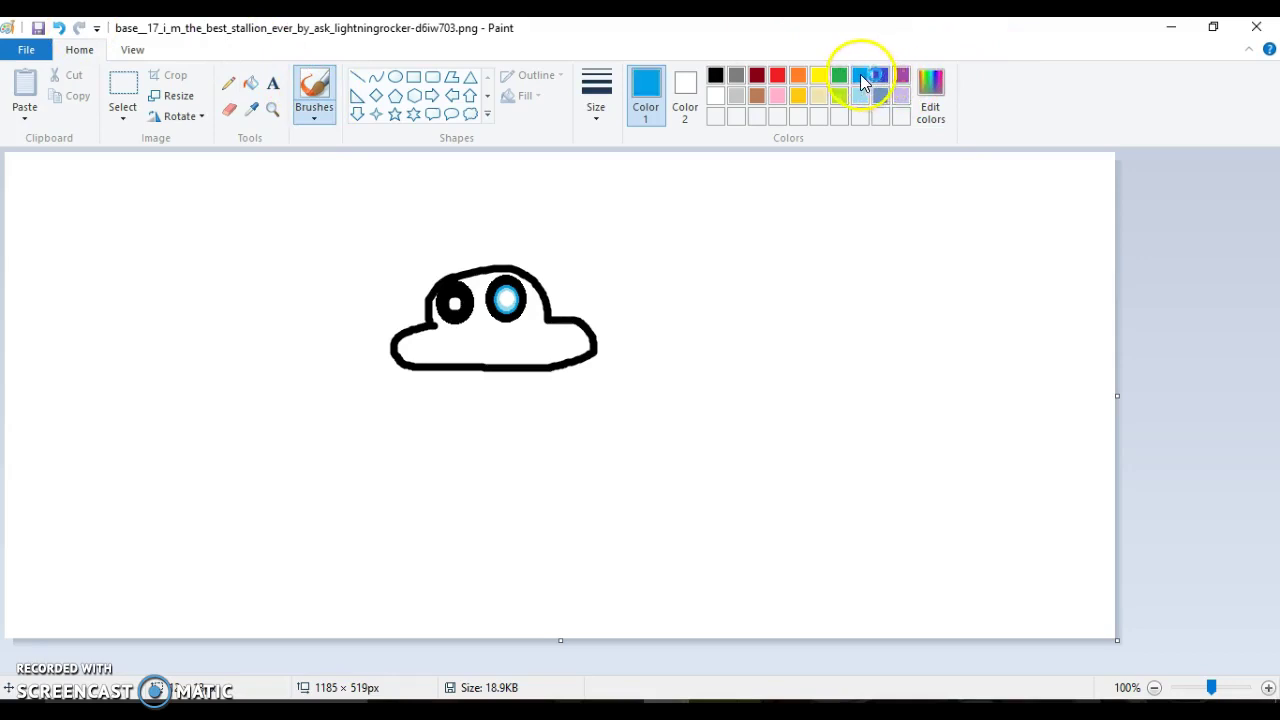
{"action": "left_click_drag", "start_coordinate": [521, 302], "coordinate": [604, 292]}
Draw a small nose below the eyes with a thinner black brush, fill it black, and dismiss the McAfee alert
{"action": "left_click", "coordinate": [716, 77]}
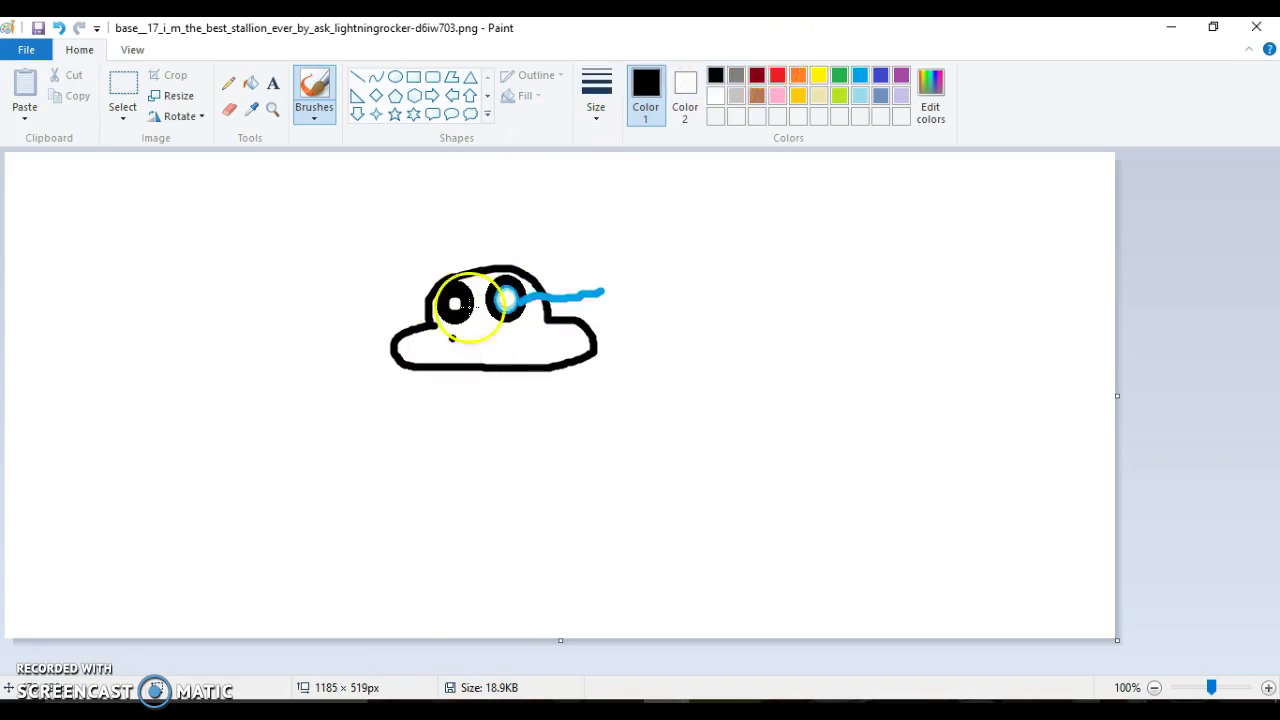
{"action": "mouse_move", "coordinate": [471, 328]}
{"action": "left_mouse_down"}
{"action": "mouse_move", "coordinate": [466, 345]}
{"action": "mouse_move", "coordinate": [480, 349]}
{"action": "mouse_move", "coordinate": [500, 343]}
{"action": "mouse_move", "coordinate": [491, 324]}
{"action": "left_mouse_up"}
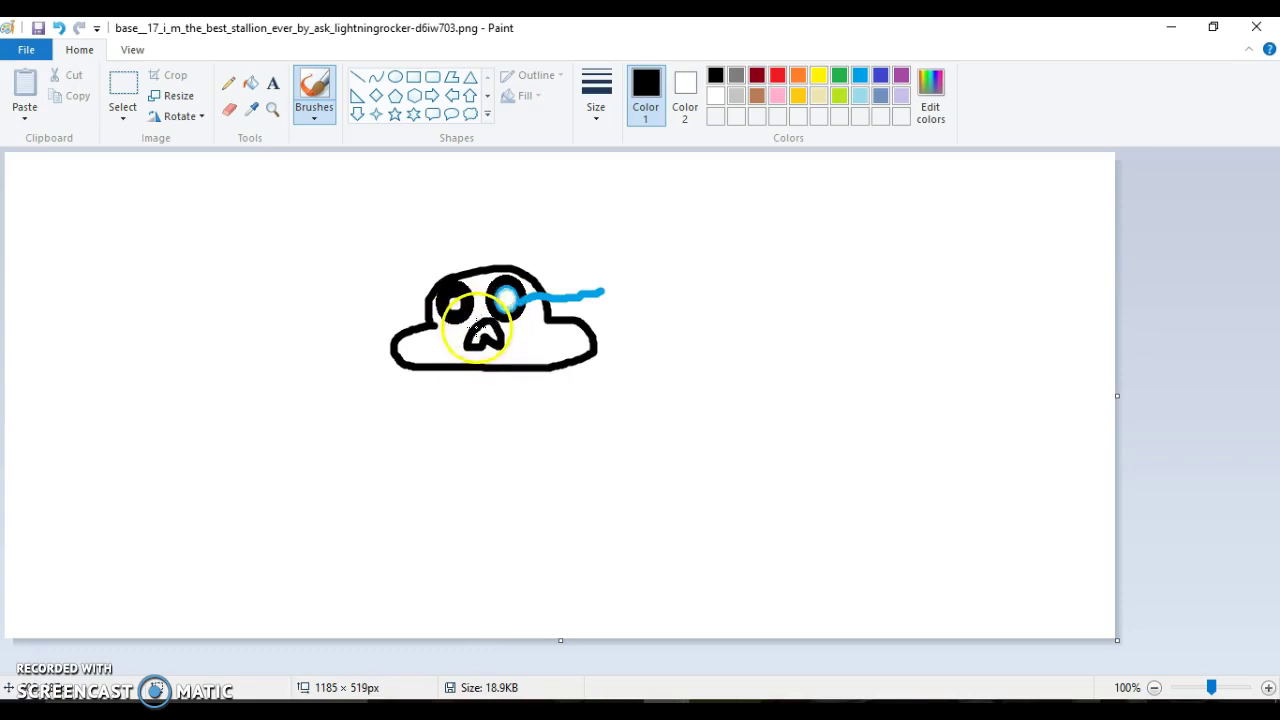
{"action": "left_click", "coordinate": [58, 28]}
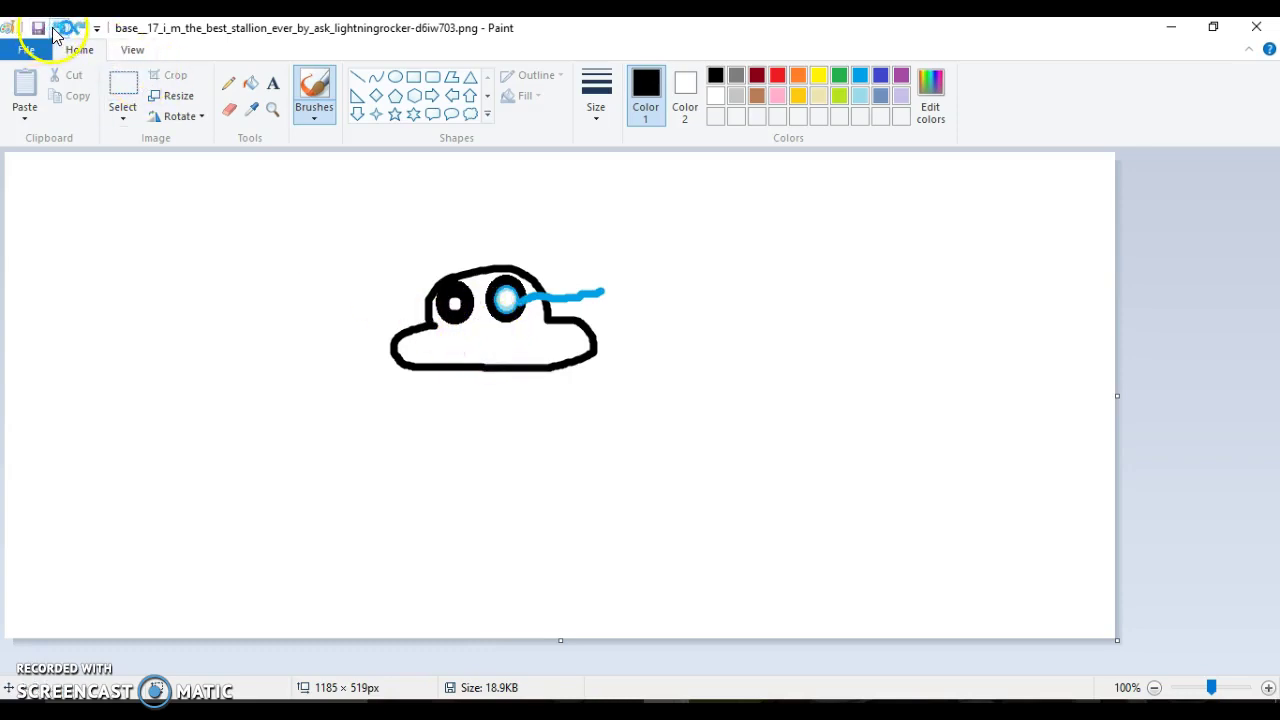
{"action": "left_click", "coordinate": [592, 102]}
{"action": "left_click", "coordinate": [624, 218]}
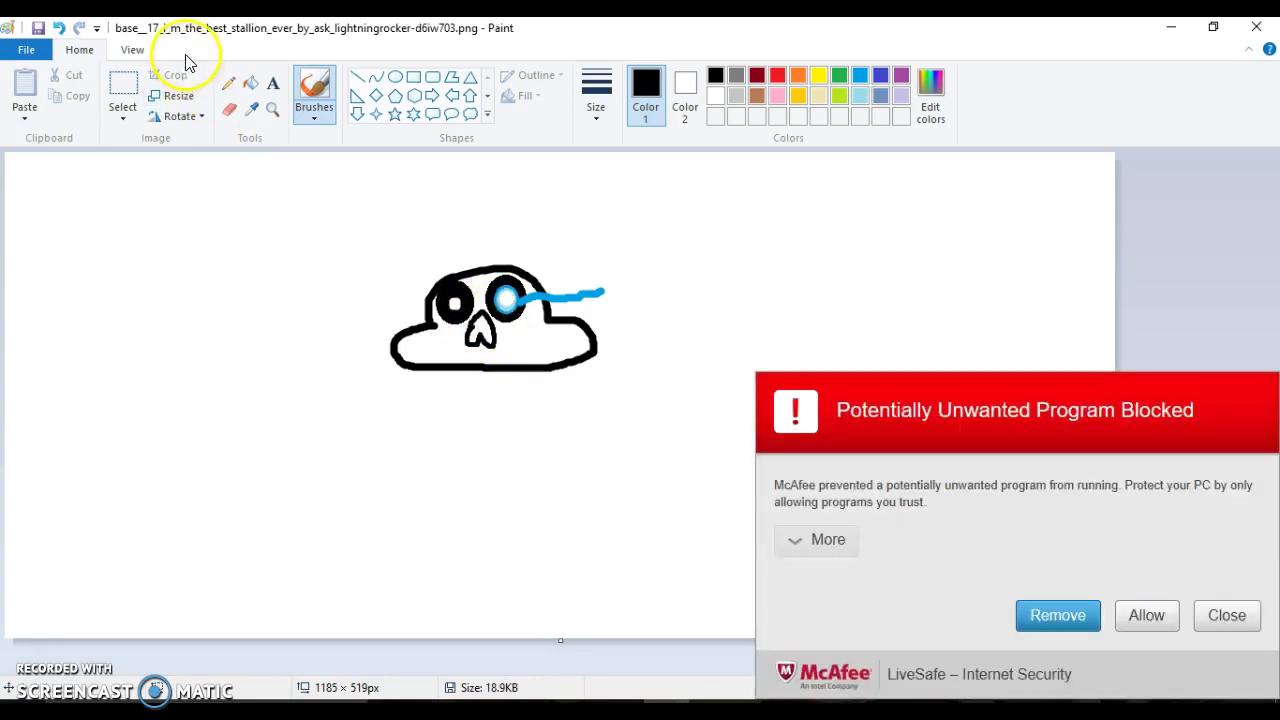
{"action": "left_click", "coordinate": [250, 83]}
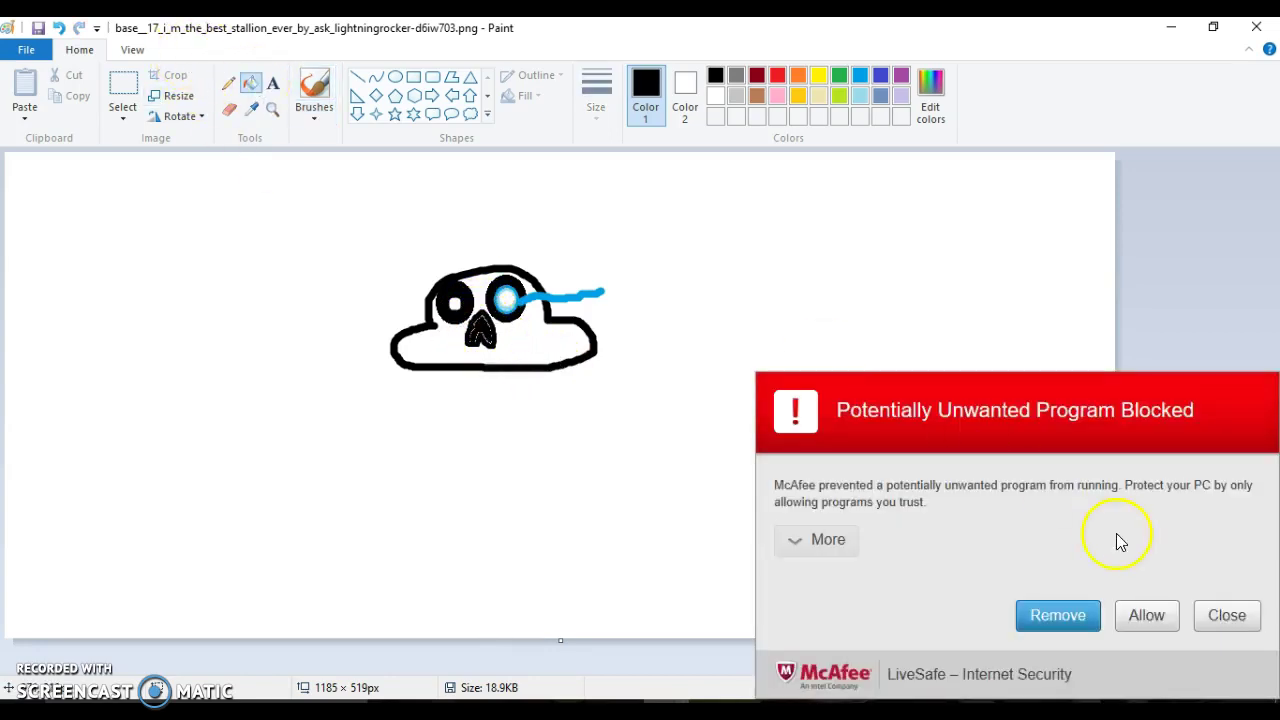
{"action": "left_click", "coordinate": [1228, 615]}
Brush a black outlined smile below the nose and paint over its stray left tip in white
{"action": "left_click", "coordinate": [312, 88]}
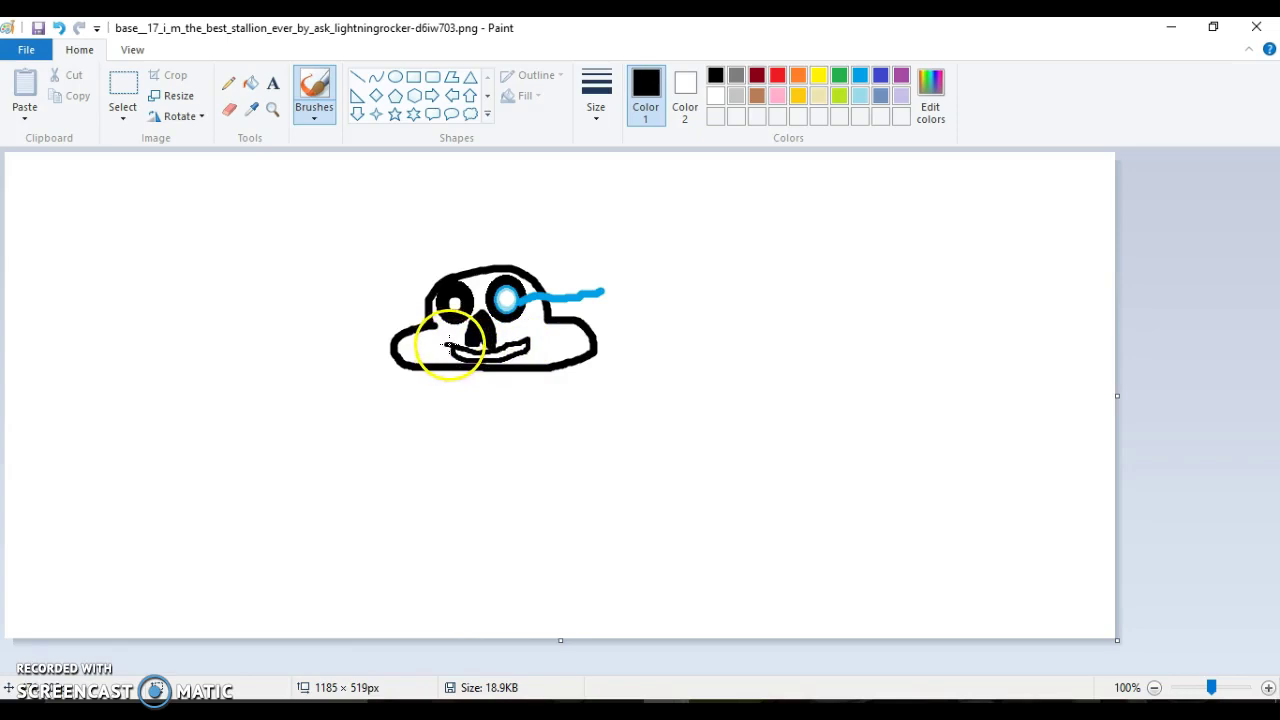
{"action": "left_click", "coordinate": [715, 97]}
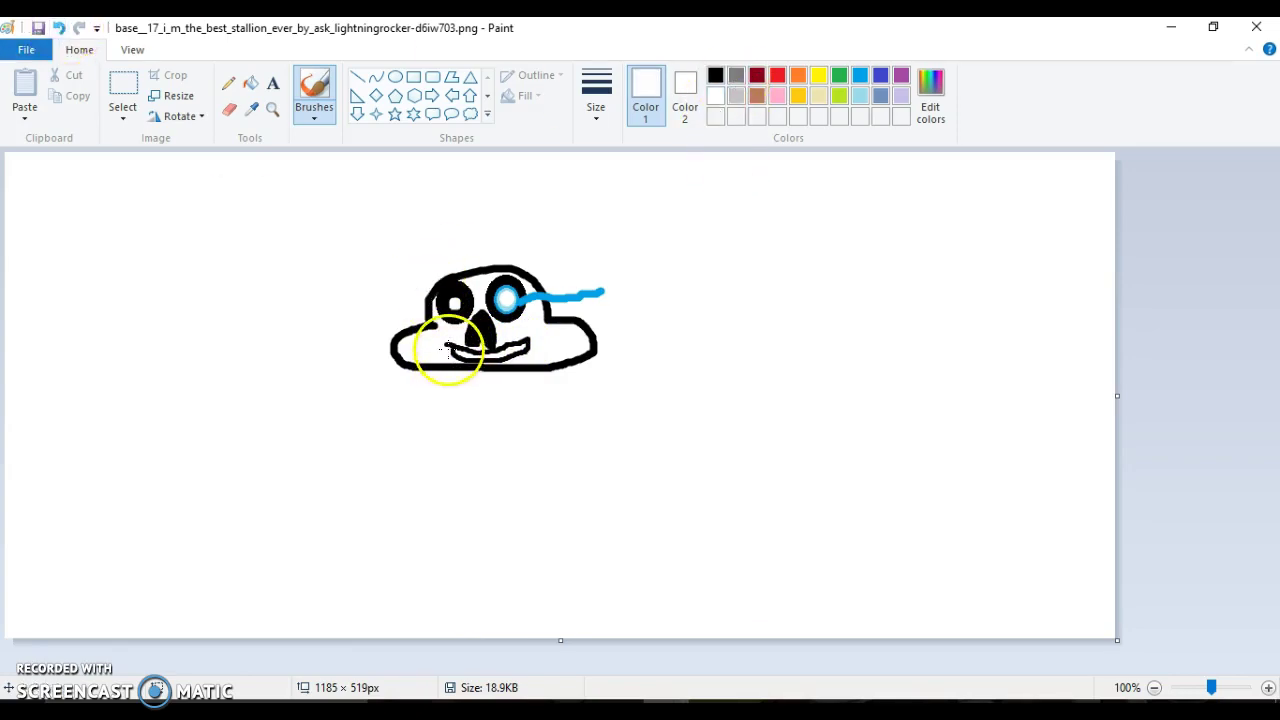
{"action": "left_click_drag", "start_coordinate": [447, 345], "coordinate": [444, 342]}
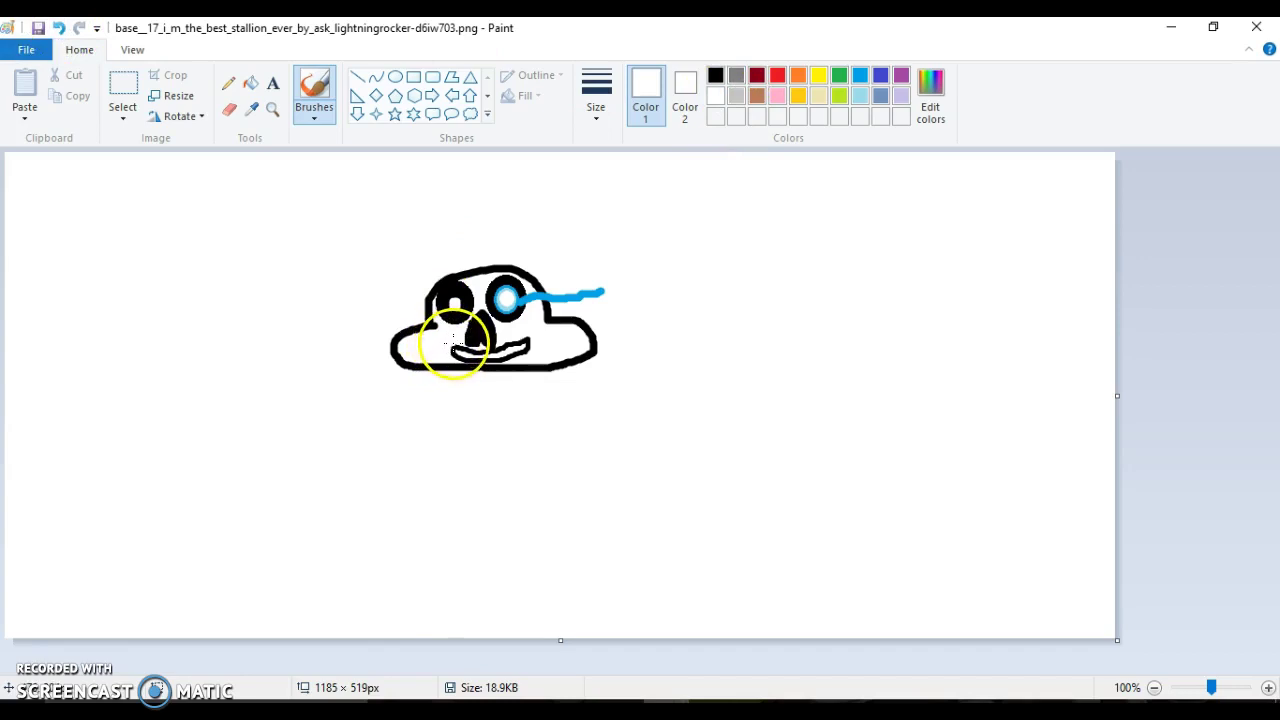
Divide the smile into teeth with short black brush strokes across the mouth
{"action": "left_click", "coordinate": [715, 75]}
{"action": "left_click_drag", "start_coordinate": [455, 354], "coordinate": [488, 359]}
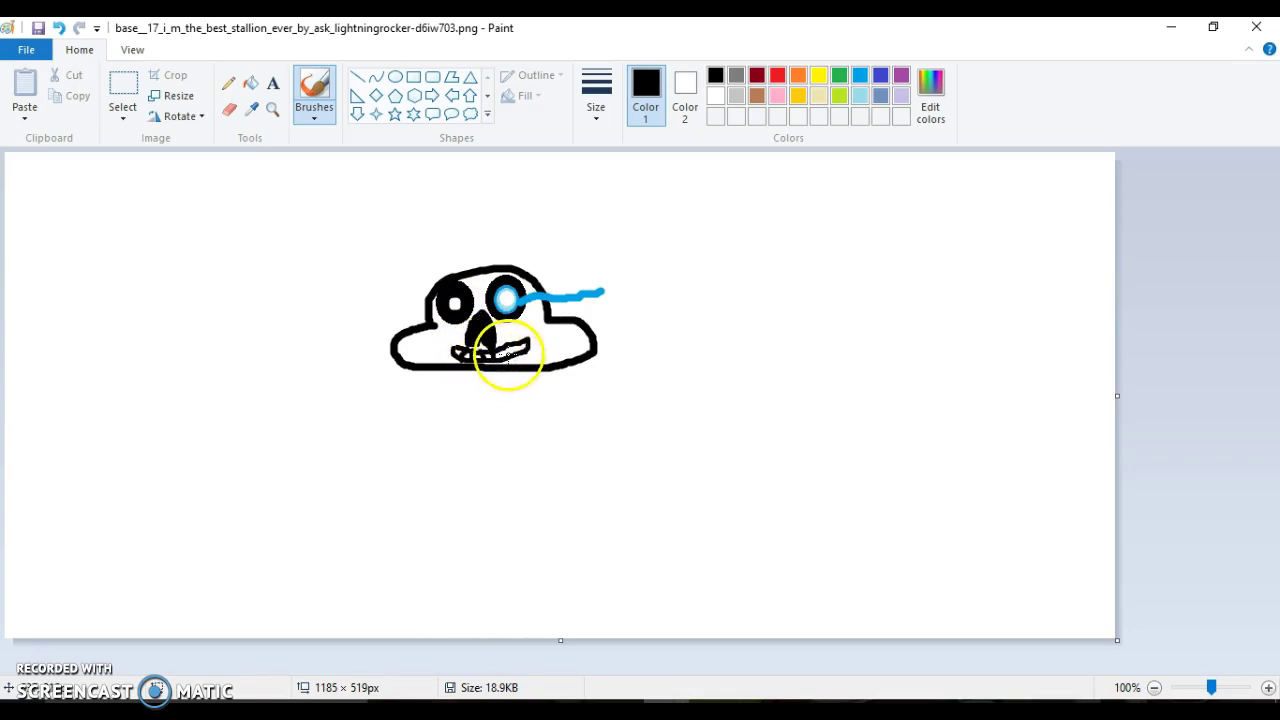
{"action": "left_click_drag", "start_coordinate": [525, 350], "coordinate": [517, 345]}
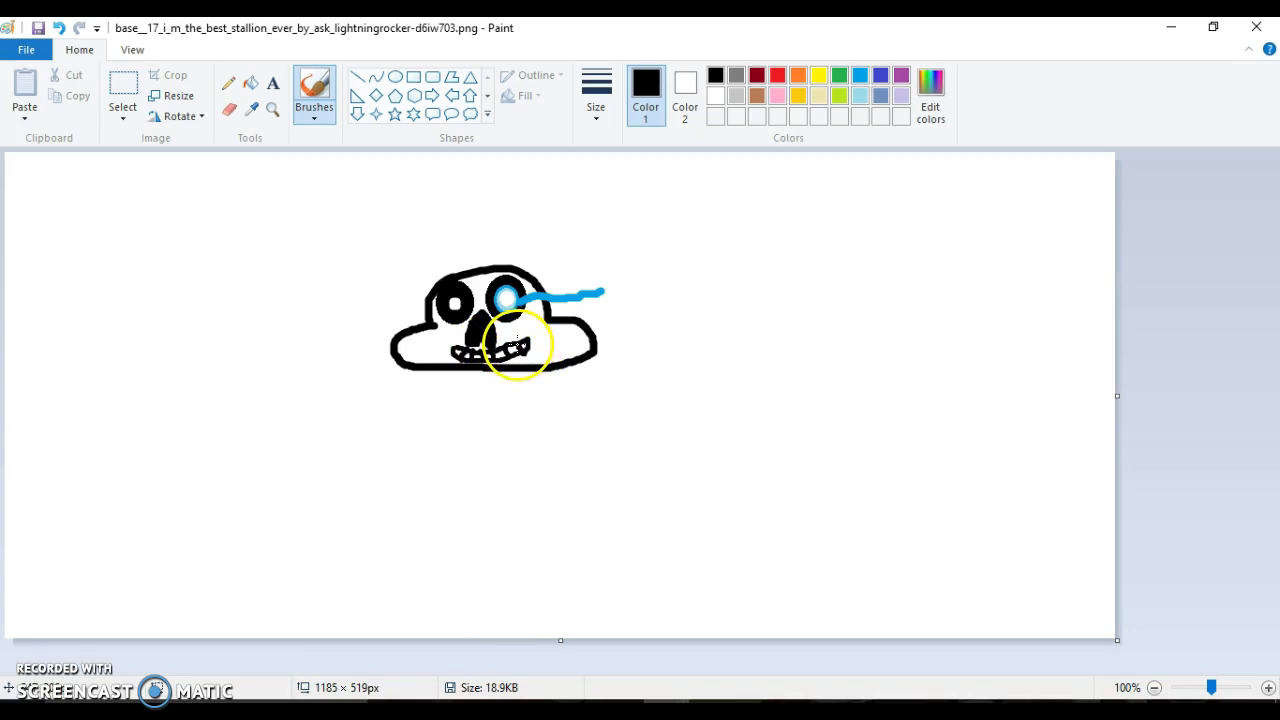
Outline the torso beneath the head with a thicker black brush
{"action": "left_click", "coordinate": [601, 114]}
{"action": "left_click", "coordinate": [601, 115]}
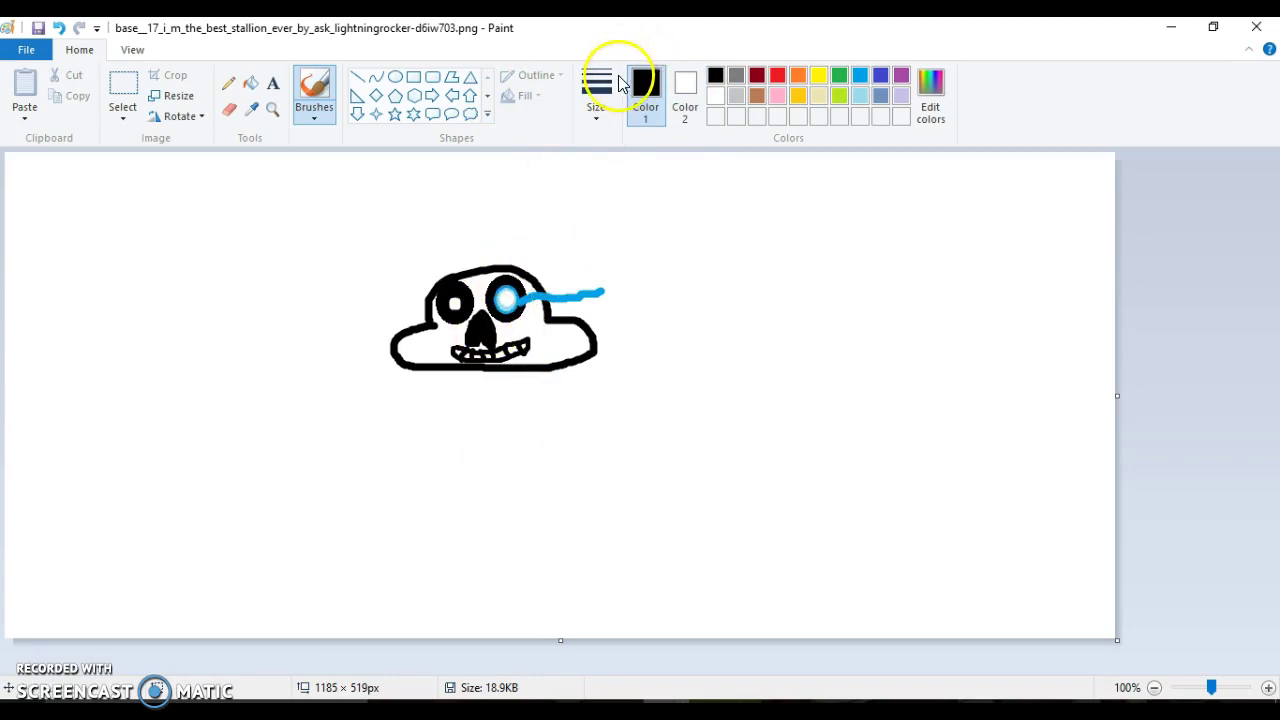
{"action": "left_click", "coordinate": [590, 108]}
{"action": "left_click", "coordinate": [665, 263]}
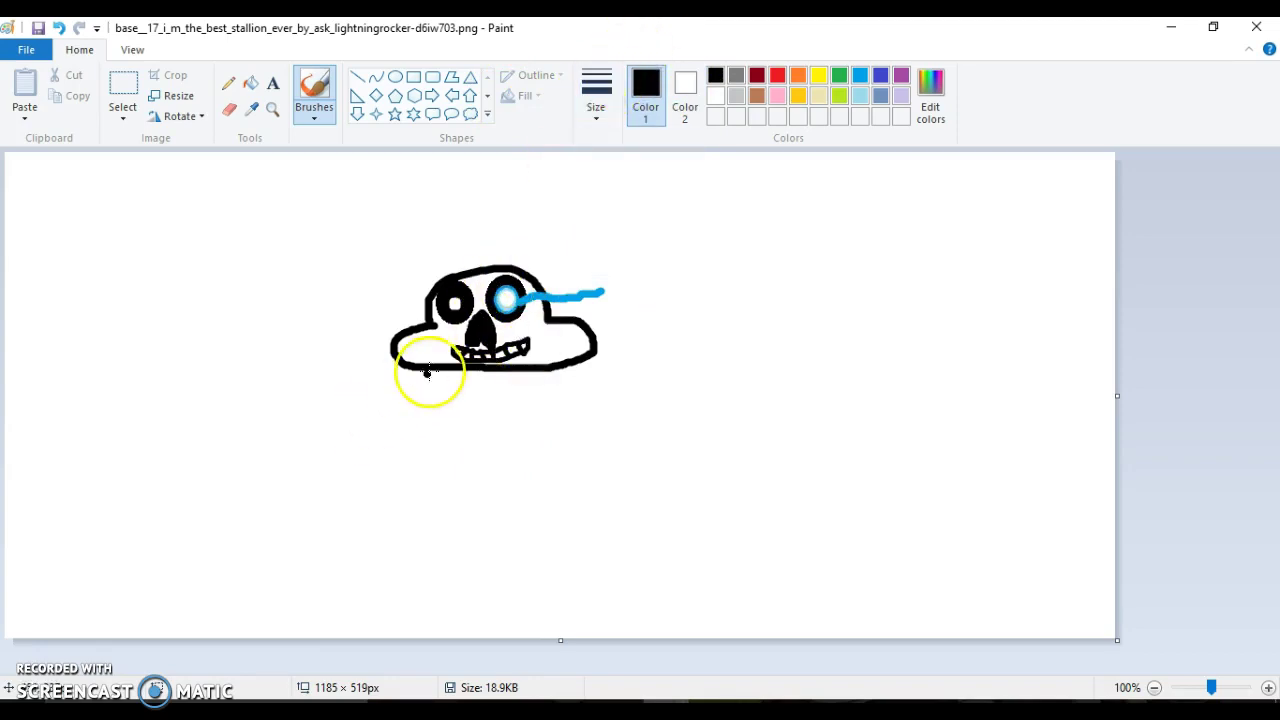
{"action": "mouse_move", "coordinate": [437, 366]}
{"action": "left_mouse_down"}
{"action": "mouse_move", "coordinate": [435, 471]}
{"action": "mouse_move", "coordinate": [470, 489]}
{"action": "mouse_move", "coordinate": [569, 494]}
{"action": "mouse_move", "coordinate": [540, 368]}
{"action": "left_mouse_up"}
Outline the shorts below the torso and add two lower legs with feet in black
{"action": "mouse_move", "coordinate": [435, 482]}
{"action": "left_mouse_down"}
{"action": "mouse_move", "coordinate": [440, 574]}
{"action": "mouse_move", "coordinate": [472, 576]}
{"action": "mouse_move", "coordinate": [483, 510]}
{"action": "mouse_move", "coordinate": [523, 512]}
{"action": "mouse_move", "coordinate": [532, 575]}
{"action": "mouse_move", "coordinate": [558, 576]}
{"action": "mouse_move", "coordinate": [579, 568]}
{"action": "mouse_move", "coordinate": [570, 492]}
{"action": "left_mouse_up"}
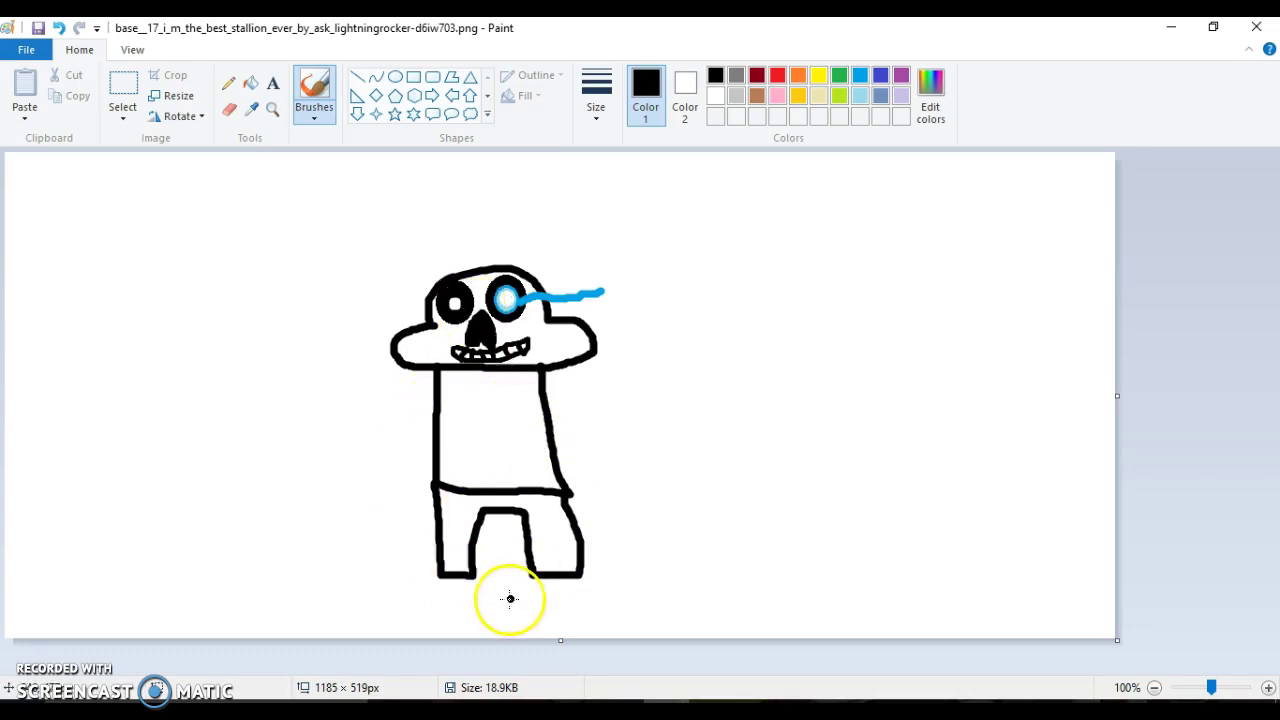
{"action": "mouse_move", "coordinate": [447, 576]}
{"action": "left_mouse_down"}
{"action": "mouse_move", "coordinate": [452, 626]}
{"action": "mouse_move", "coordinate": [493, 626]}
{"action": "mouse_move", "coordinate": [494, 610]}
{"action": "mouse_move", "coordinate": [464, 607]}
{"action": "mouse_move", "coordinate": [467, 575]}
{"action": "left_mouse_up"}
{"action": "mouse_move", "coordinate": [571, 581]}
{"action": "left_mouse_down"}
{"action": "mouse_move", "coordinate": [572, 615]}
{"action": "mouse_move", "coordinate": [560, 617]}
{"action": "mouse_move", "coordinate": [542, 604]}
{"action": "mouse_move", "coordinate": [544, 577]}
{"action": "left_mouse_up"}
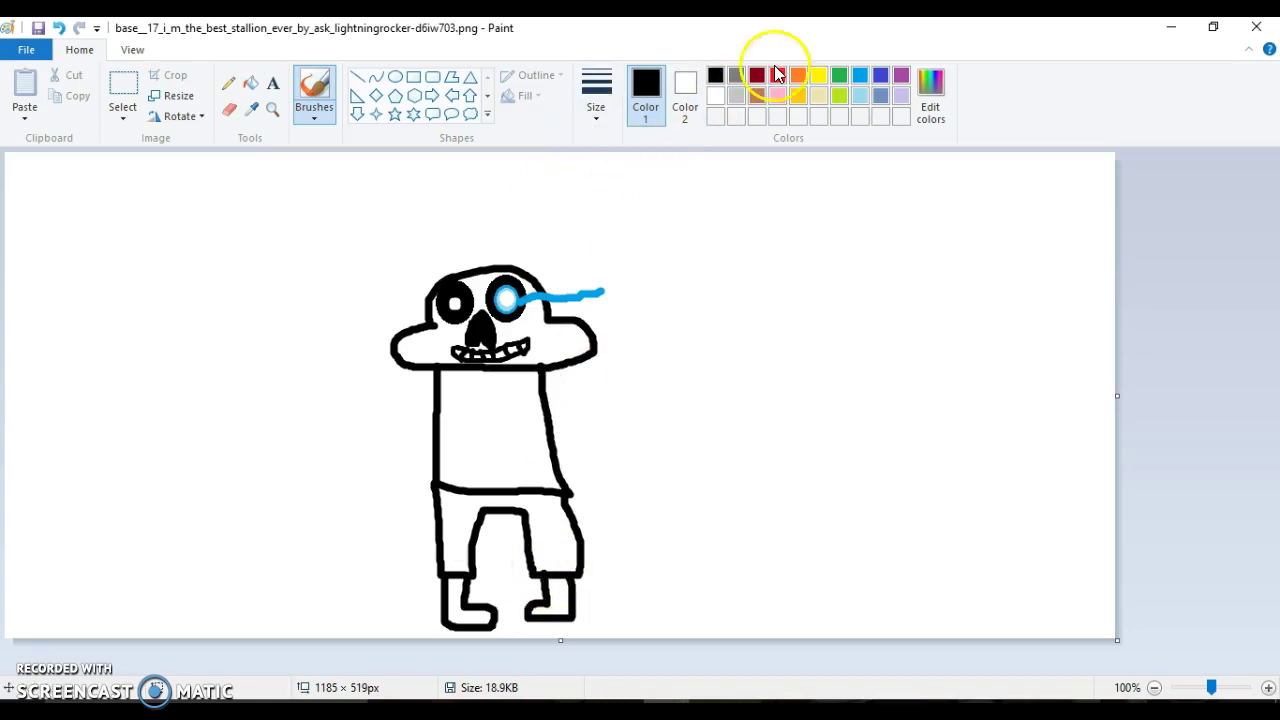
Paint a pink slipper over the right foot with a large brush and fill in its interior
{"action": "left_click", "coordinate": [779, 97]}
{"action": "left_click", "coordinate": [541, 610]}
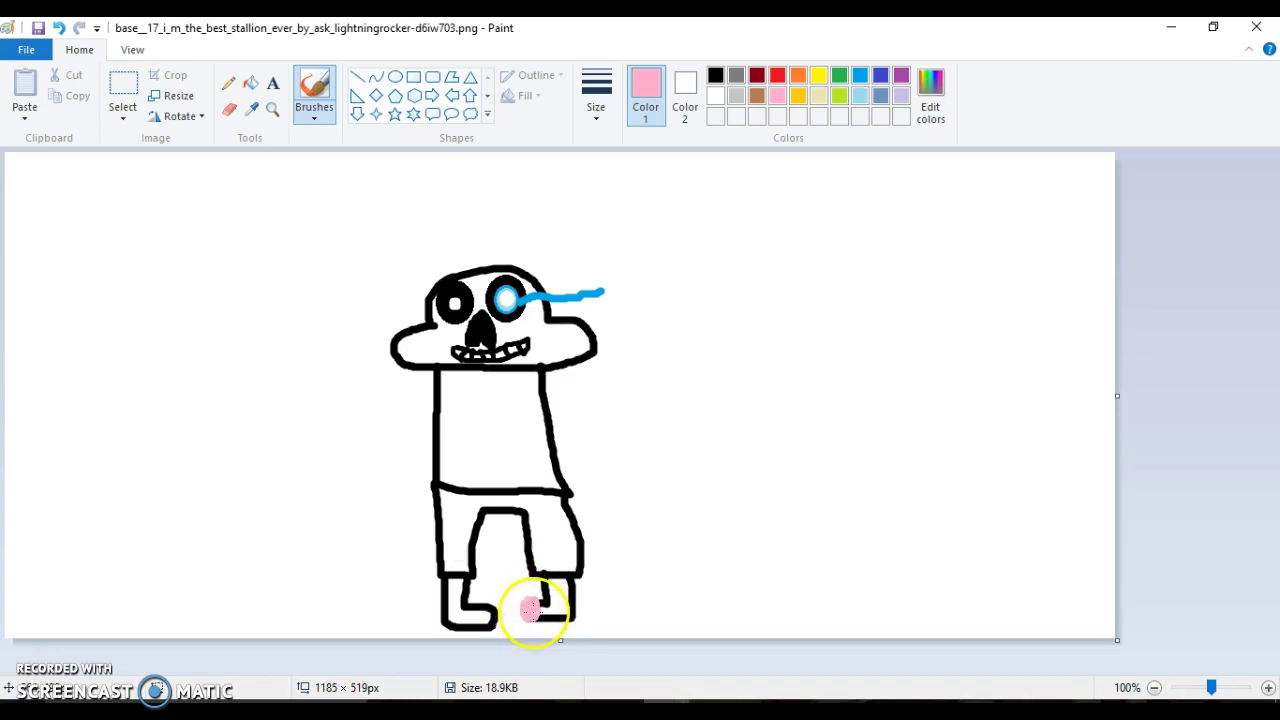
{"action": "left_click_drag", "start_coordinate": [533, 605], "coordinate": [572, 613]}
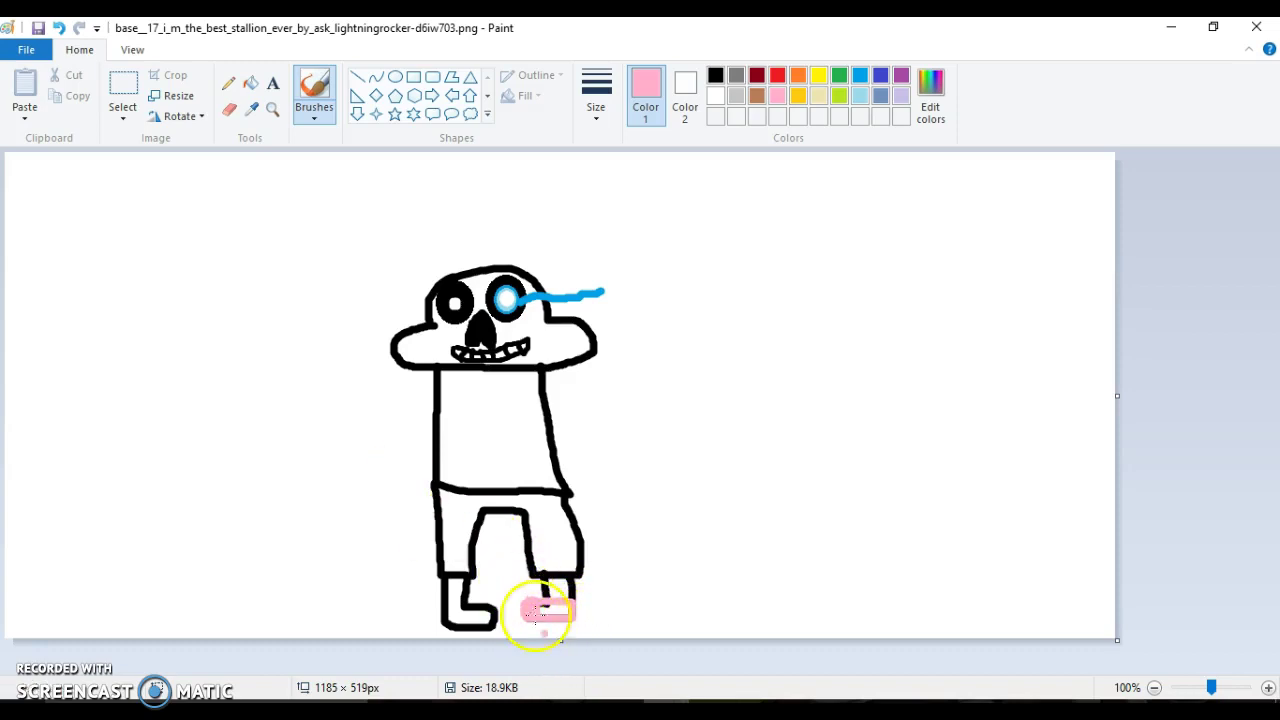
{"action": "left_click", "coordinate": [250, 83]}
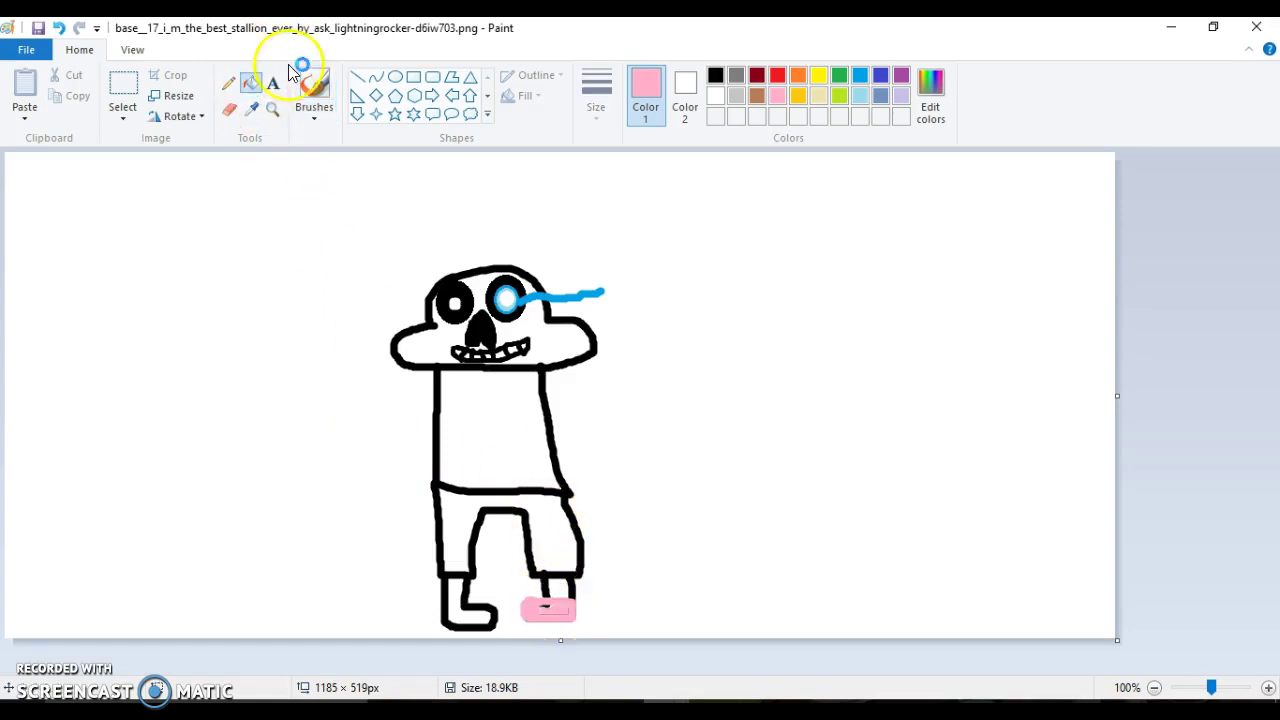
Brush a solid pink slipper over the left foot
{"action": "left_click", "coordinate": [318, 88]}
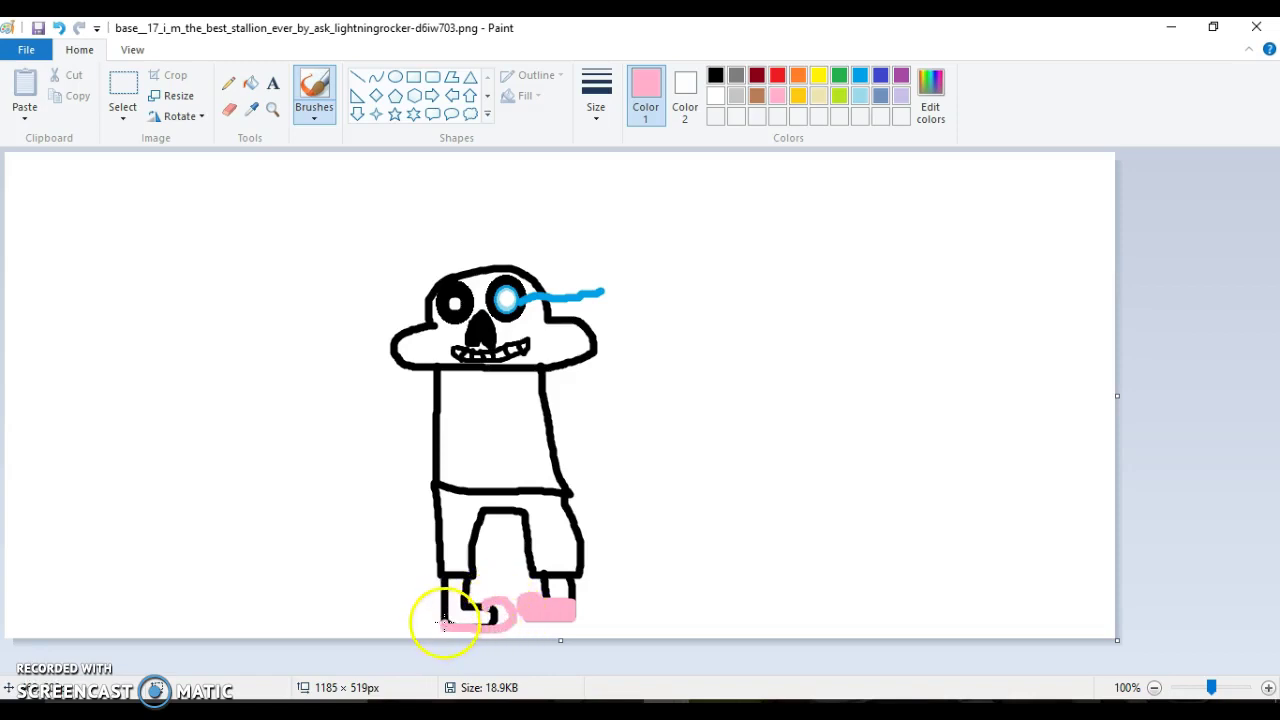
{"action": "mouse_move", "coordinate": [455, 603]}
{"action": "left_mouse_down"}
{"action": "mouse_move", "coordinate": [475, 605]}
{"action": "mouse_move", "coordinate": [447, 611]}
{"action": "left_mouse_up"}
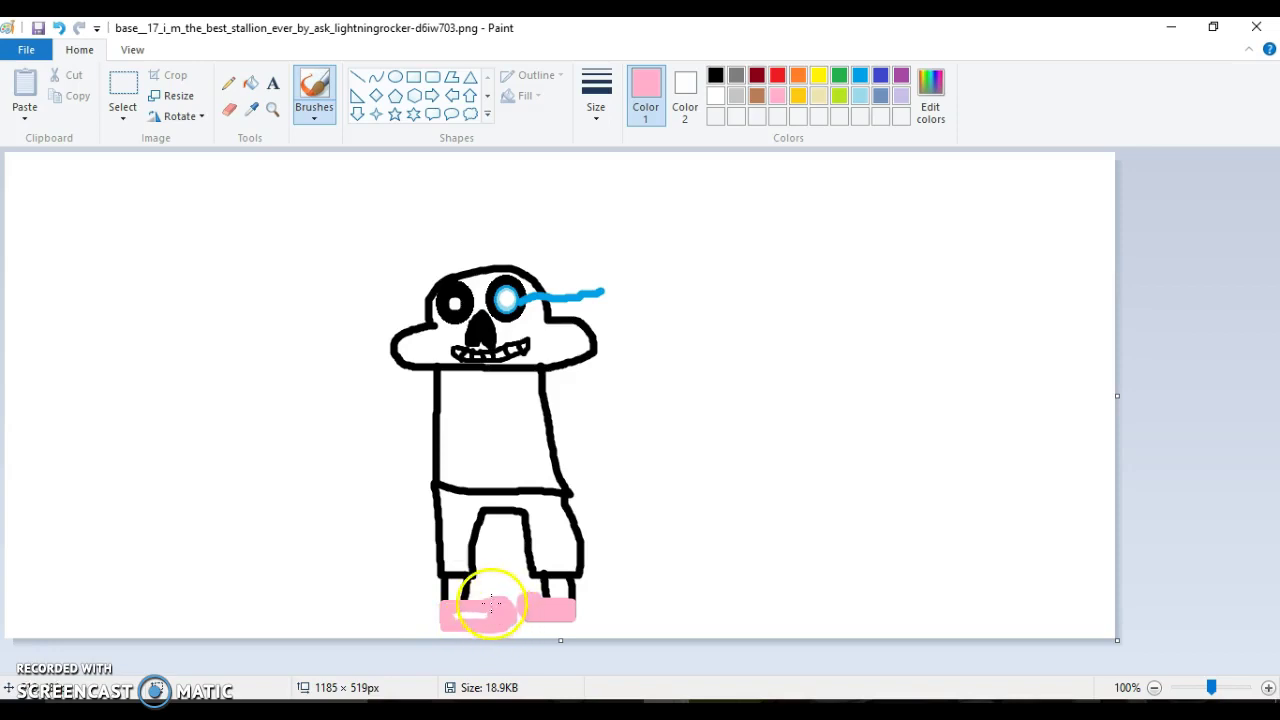
{"action": "mouse_move", "coordinate": [501, 600]}
{"action": "left_mouse_down"}
{"action": "mouse_move", "coordinate": [457, 609]}
{"action": "mouse_move", "coordinate": [473, 613]}
{"action": "left_mouse_up"}
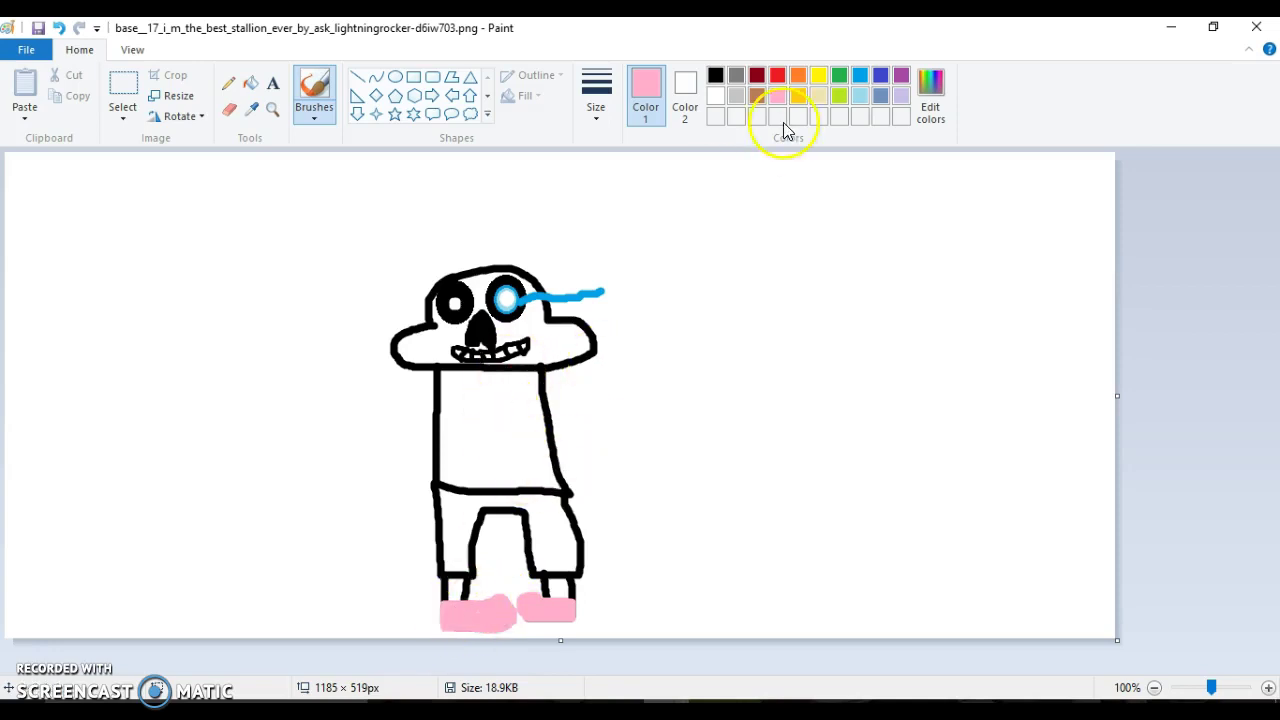
Fill the shorts with black
{"action": "left_click", "coordinate": [716, 77]}
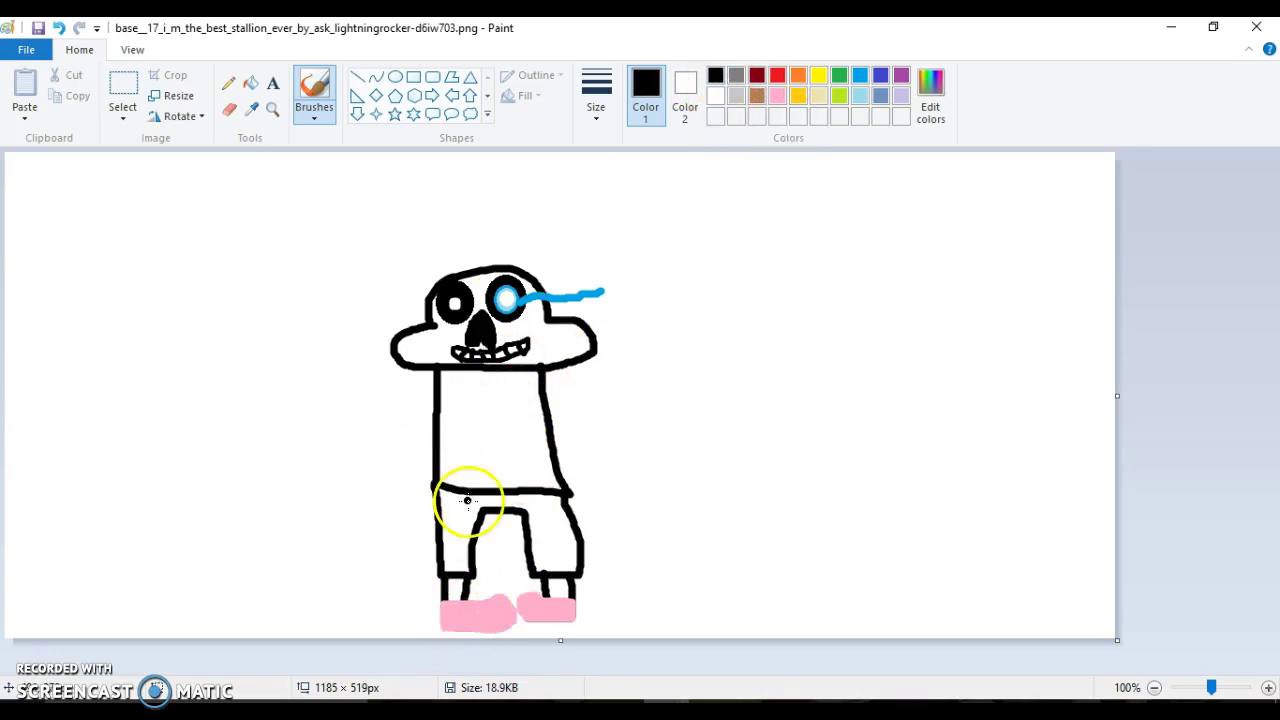
{"action": "left_click", "coordinate": [250, 83]}
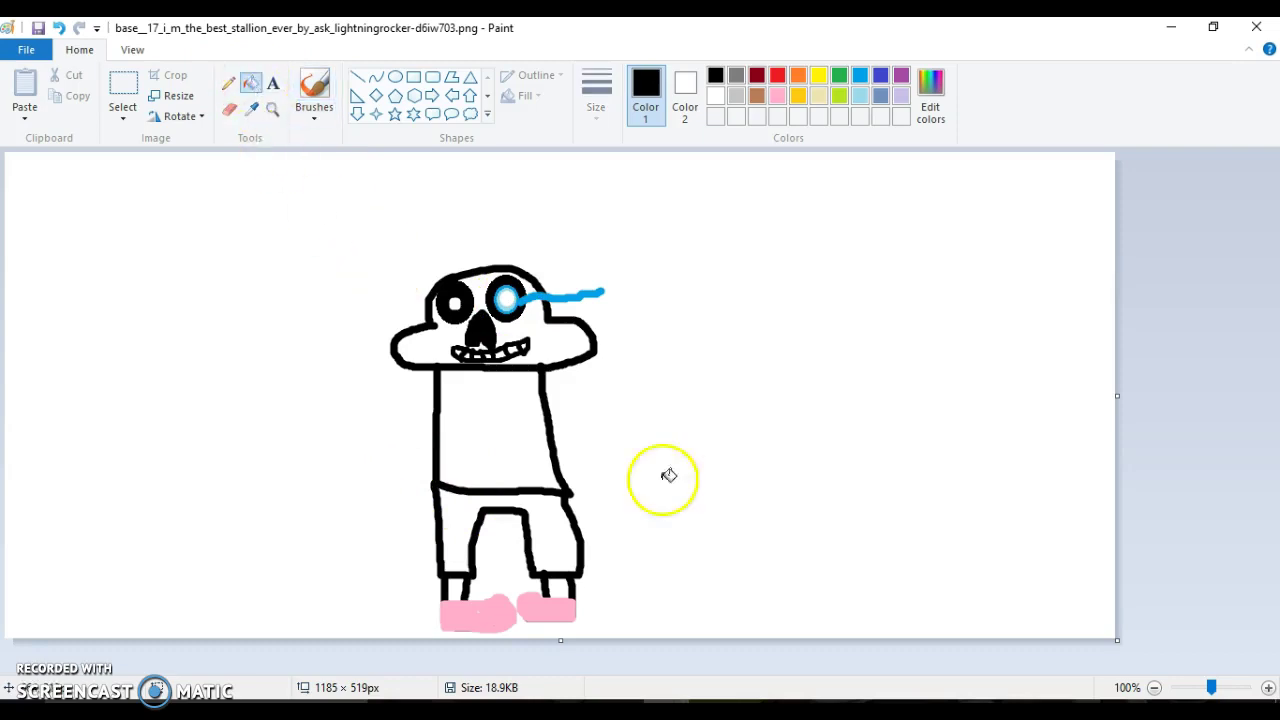
{"action": "left_click", "coordinate": [487, 499]}
Brush a white pocket line onto each side of the black shorts, from the waistband down to the outer edge
{"action": "left_click", "coordinate": [315, 85]}
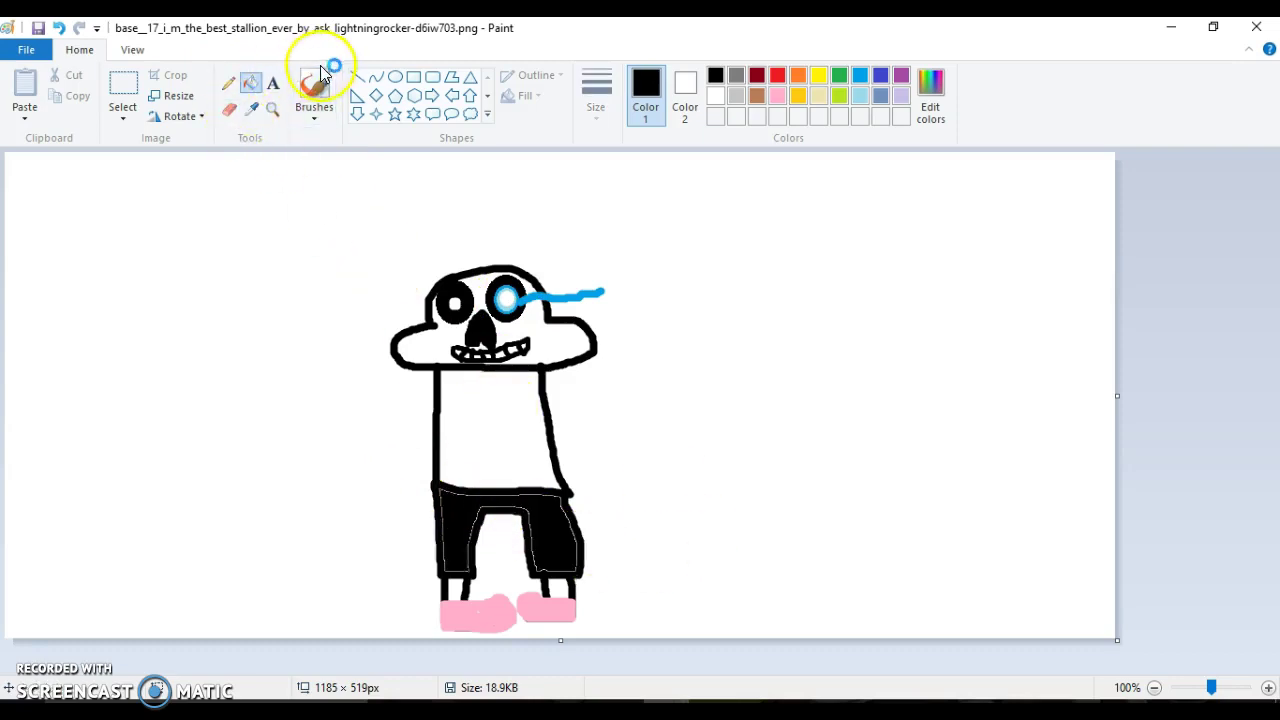
{"action": "left_click", "coordinate": [715, 96]}
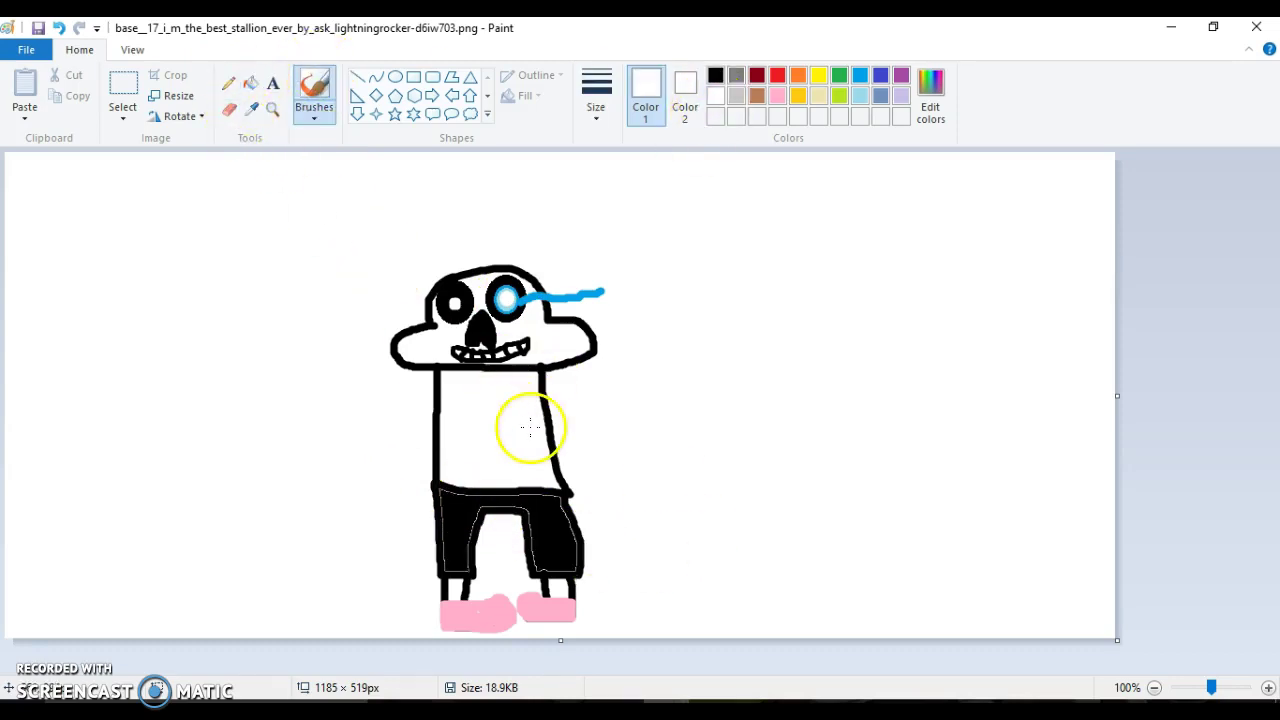
{"action": "left_click_drag", "start_coordinate": [453, 492], "coordinate": [438, 539]}
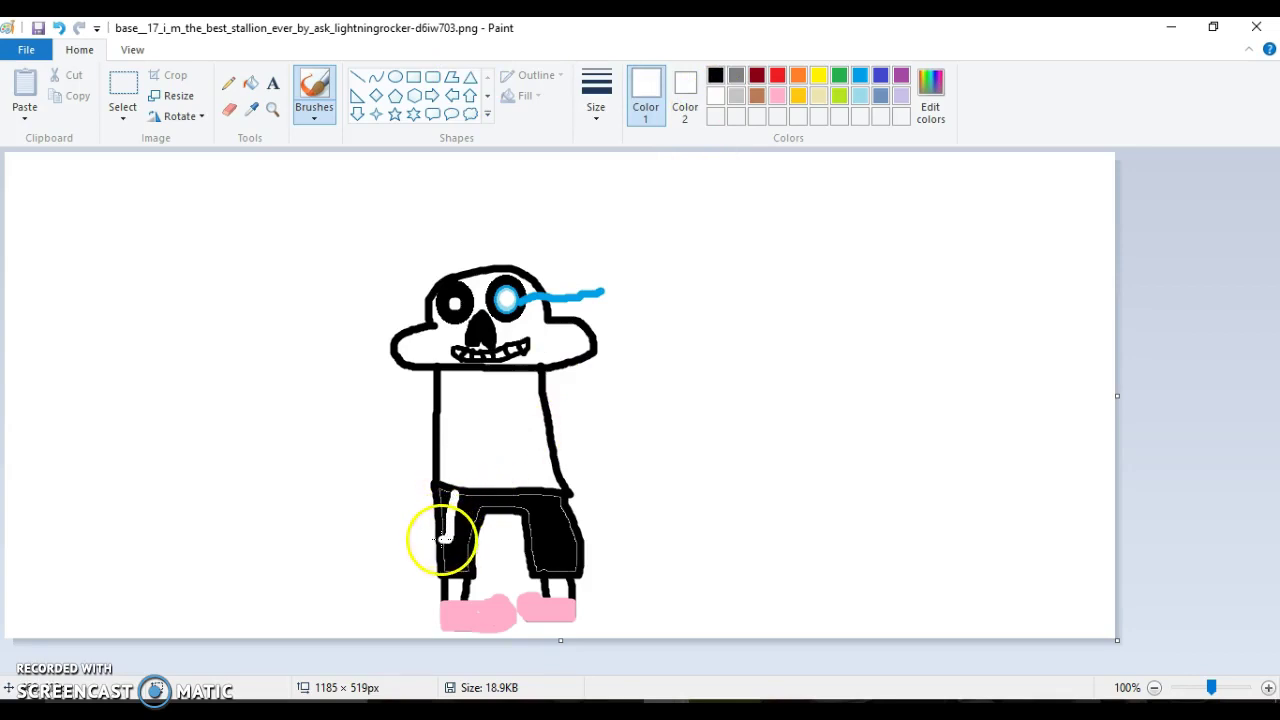
{"action": "key", "text": "ctrl+z"}
{"action": "key", "text": "ctrl+z"}
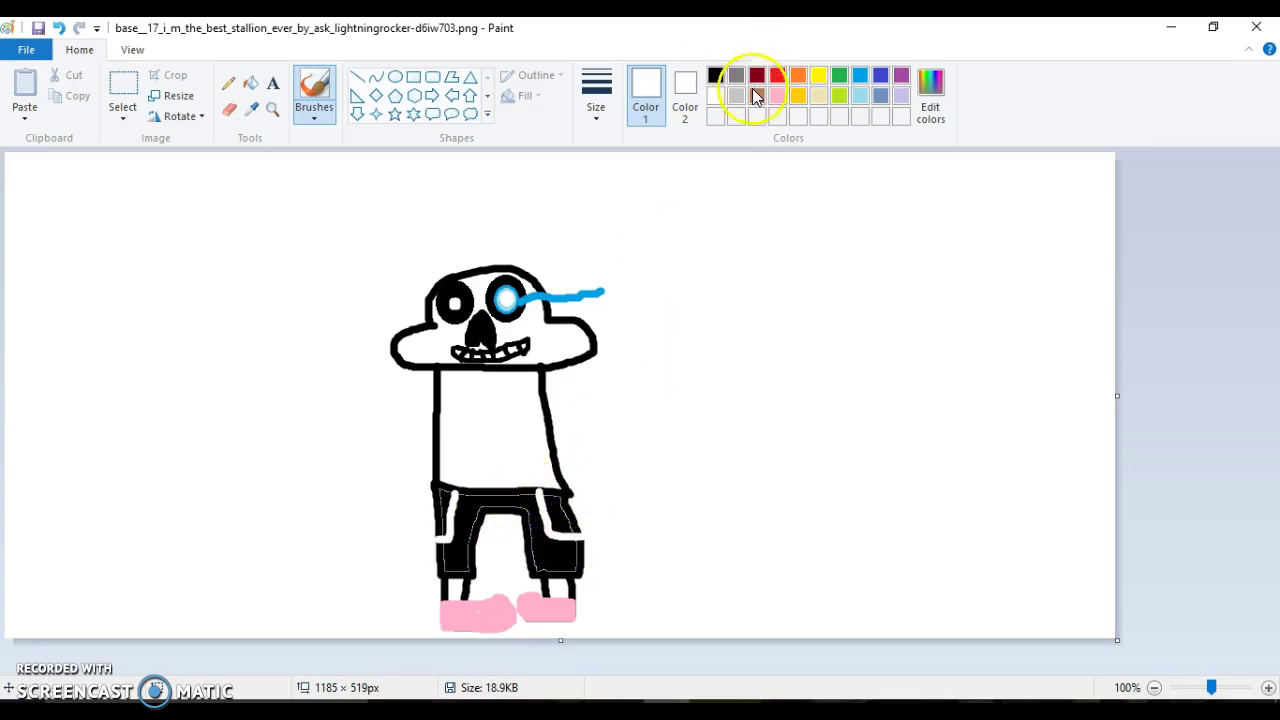
Mix a custom very light grey and make it the drawing colour
{"action": "left_click", "coordinate": [932, 92]}
{"action": "left_click", "coordinate": [829, 254]}
{"action": "left_click", "coordinate": [750, 493]}
{"action": "left_click", "coordinate": [455, 491]}
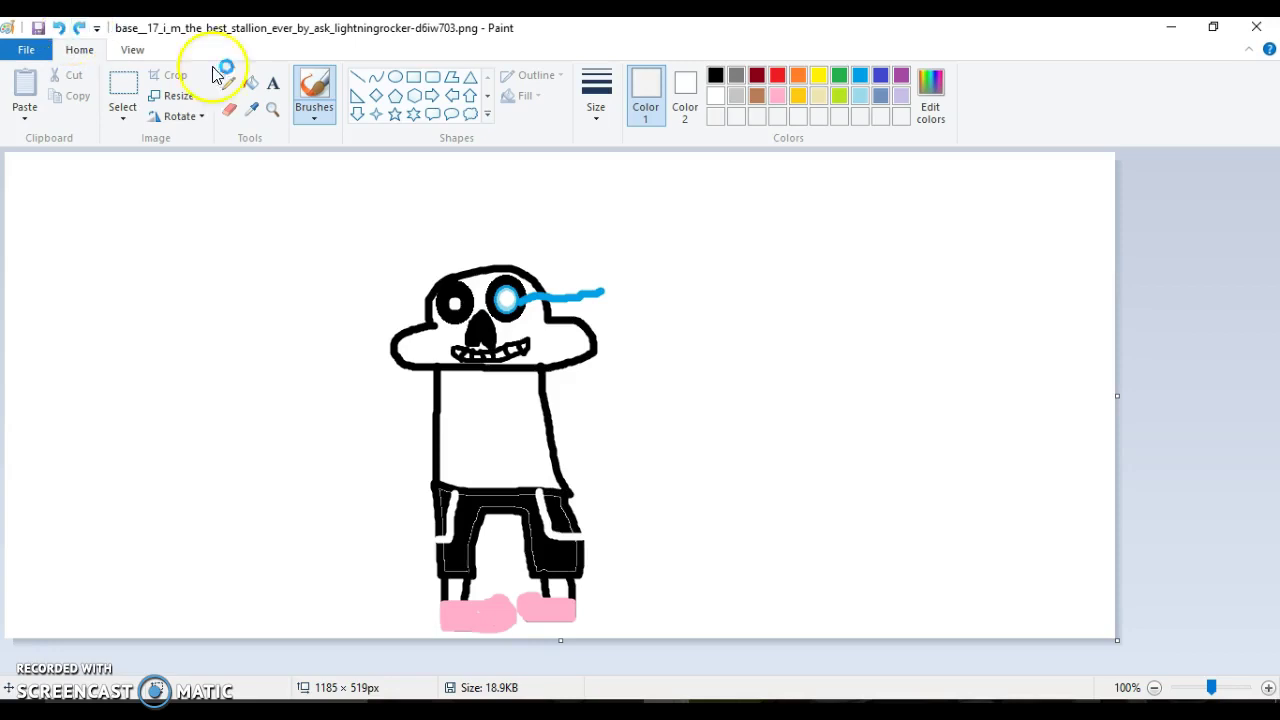
Try to fill the pocket area on the right of the shorts with the light grey, and undo the fill
{"action": "left_click", "coordinate": [252, 85]}
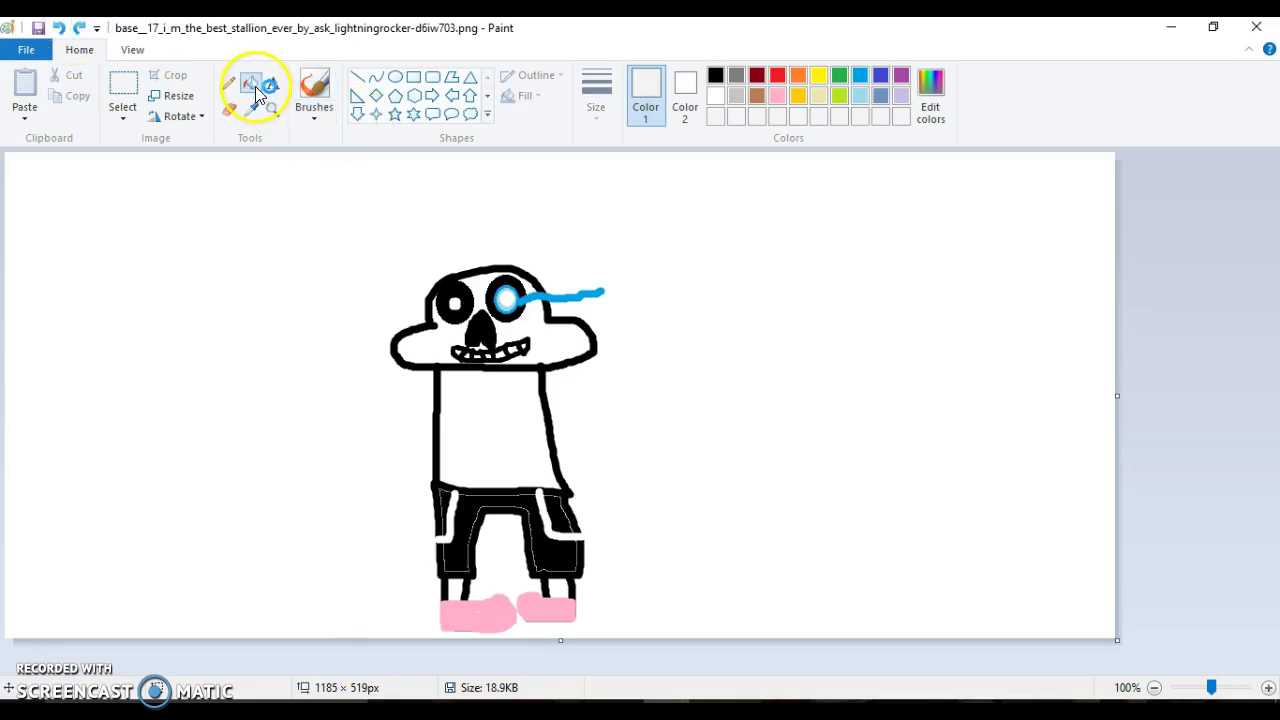
{"action": "left_click", "coordinate": [575, 511]}
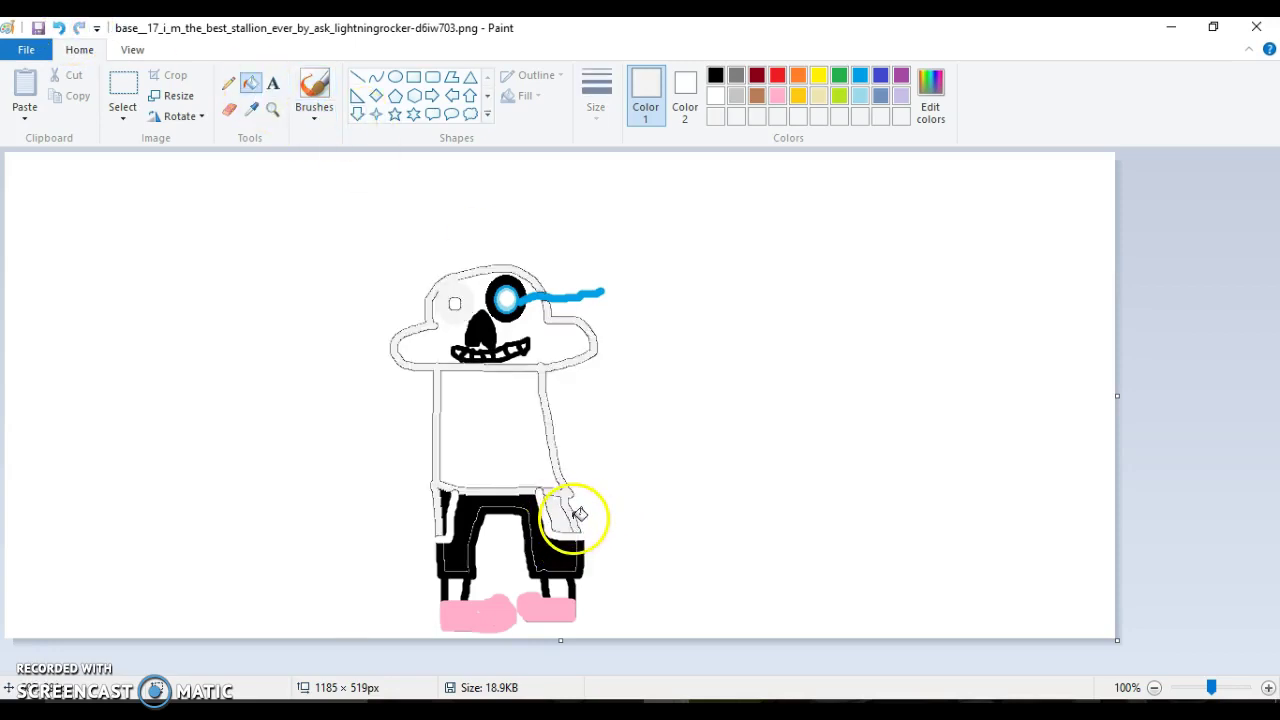
{"action": "left_click", "coordinate": [57, 29]}
Brush both pocket areas of the shorts solid light grey, covering the black inside and along their outer edges
{"action": "left_click", "coordinate": [314, 90]}
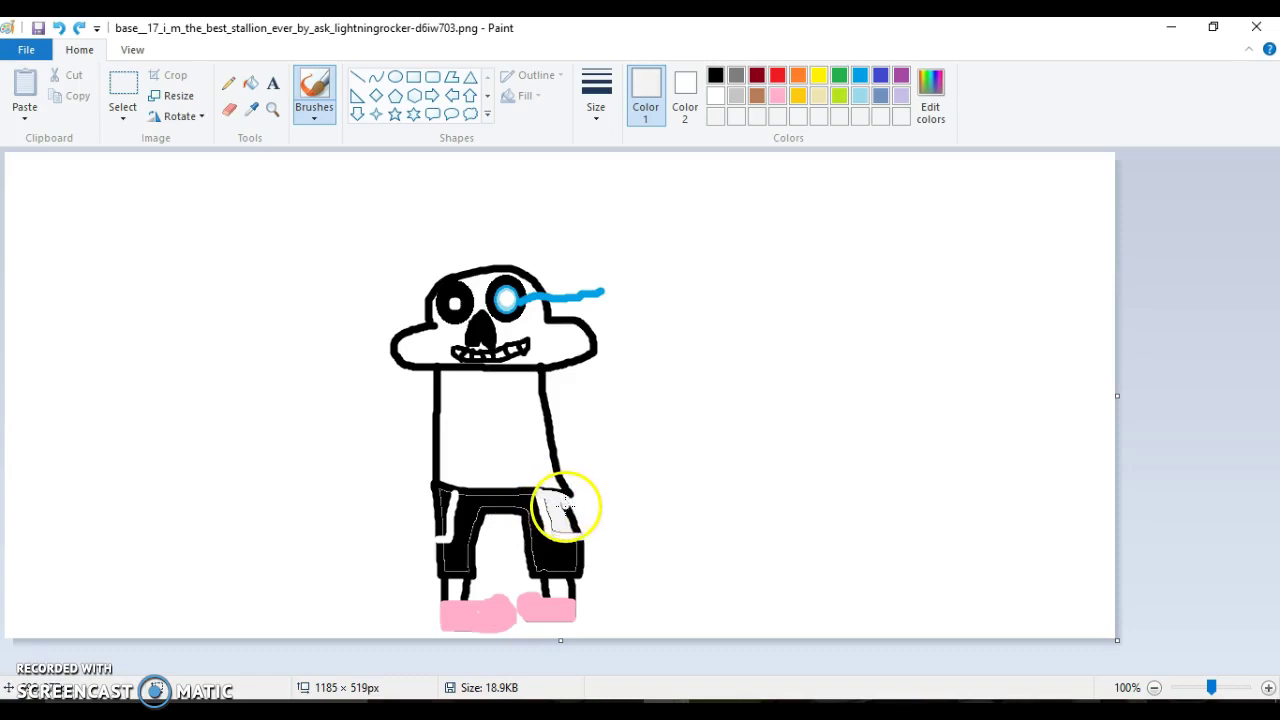
{"action": "mouse_move", "coordinate": [570, 518]}
{"action": "left_mouse_down"}
{"action": "mouse_move", "coordinate": [576, 530]}
{"action": "mouse_move", "coordinate": [569, 494]}
{"action": "mouse_move", "coordinate": [576, 530]}
{"action": "mouse_move", "coordinate": [549, 526]}
{"action": "mouse_move", "coordinate": [543, 500]}
{"action": "mouse_move", "coordinate": [563, 505]}
{"action": "left_mouse_up"}
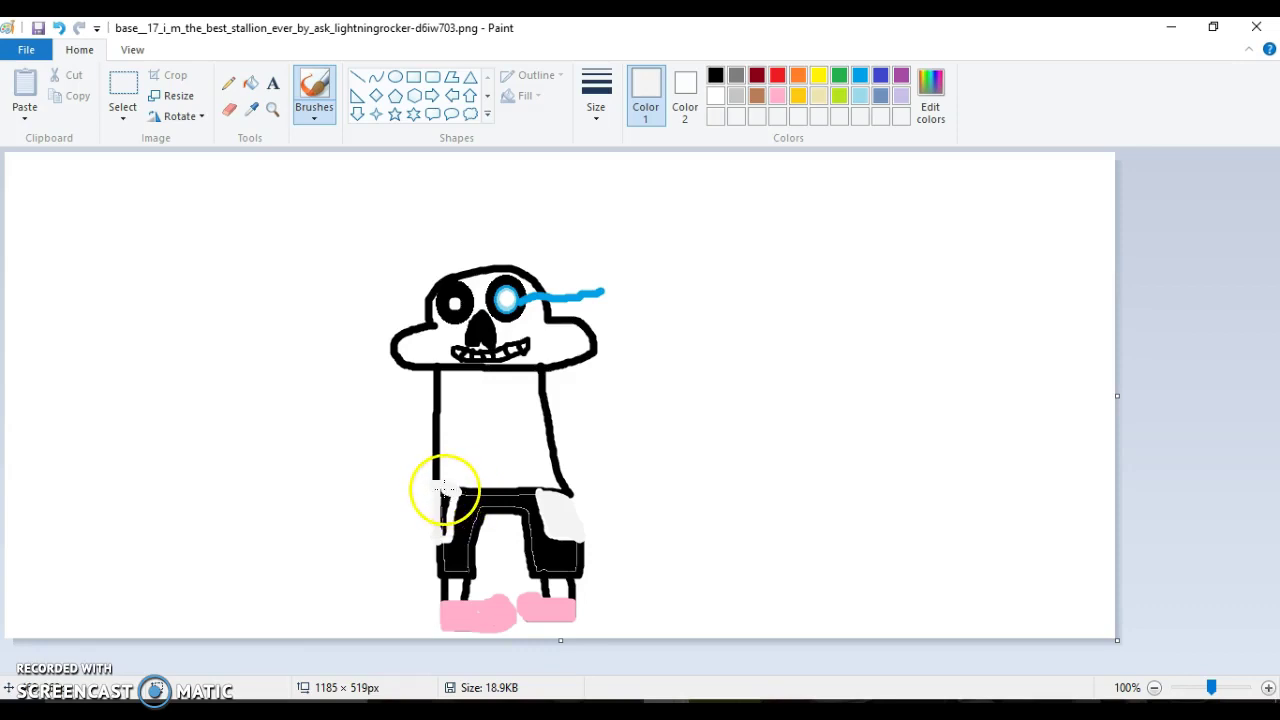
{"action": "left_click", "coordinate": [250, 83]}
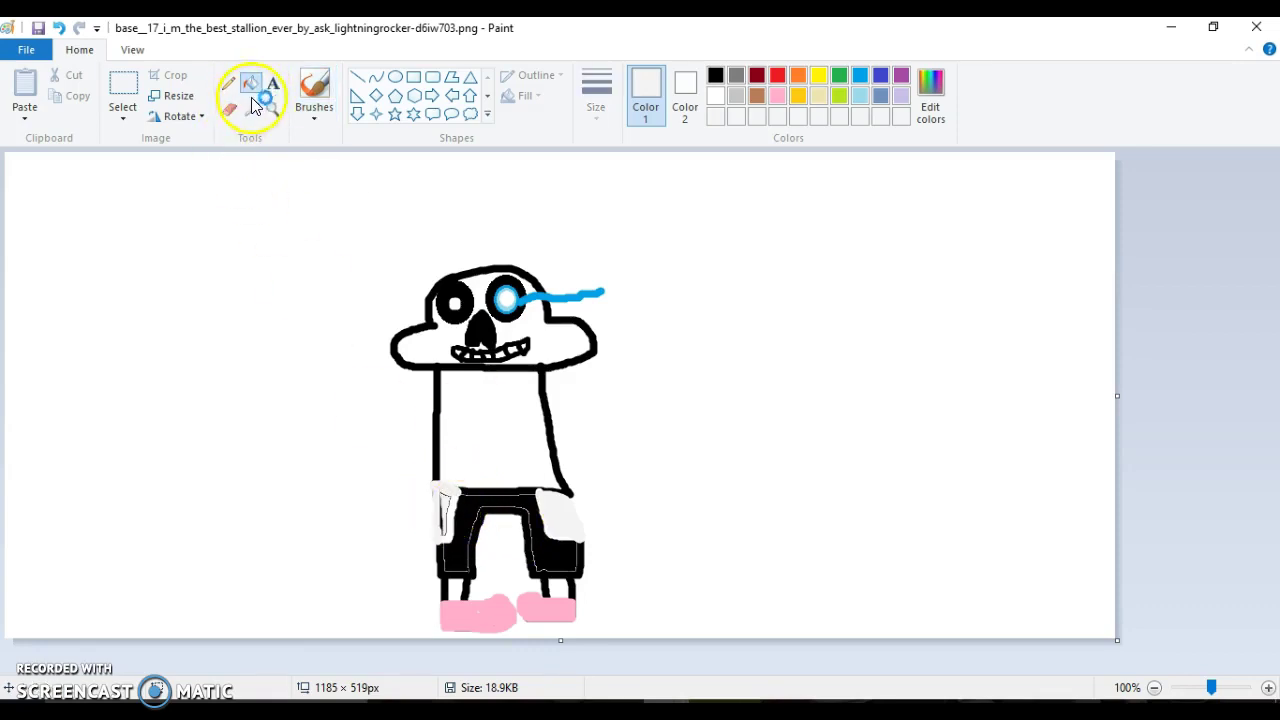
{"action": "left_click", "coordinate": [310, 75]}
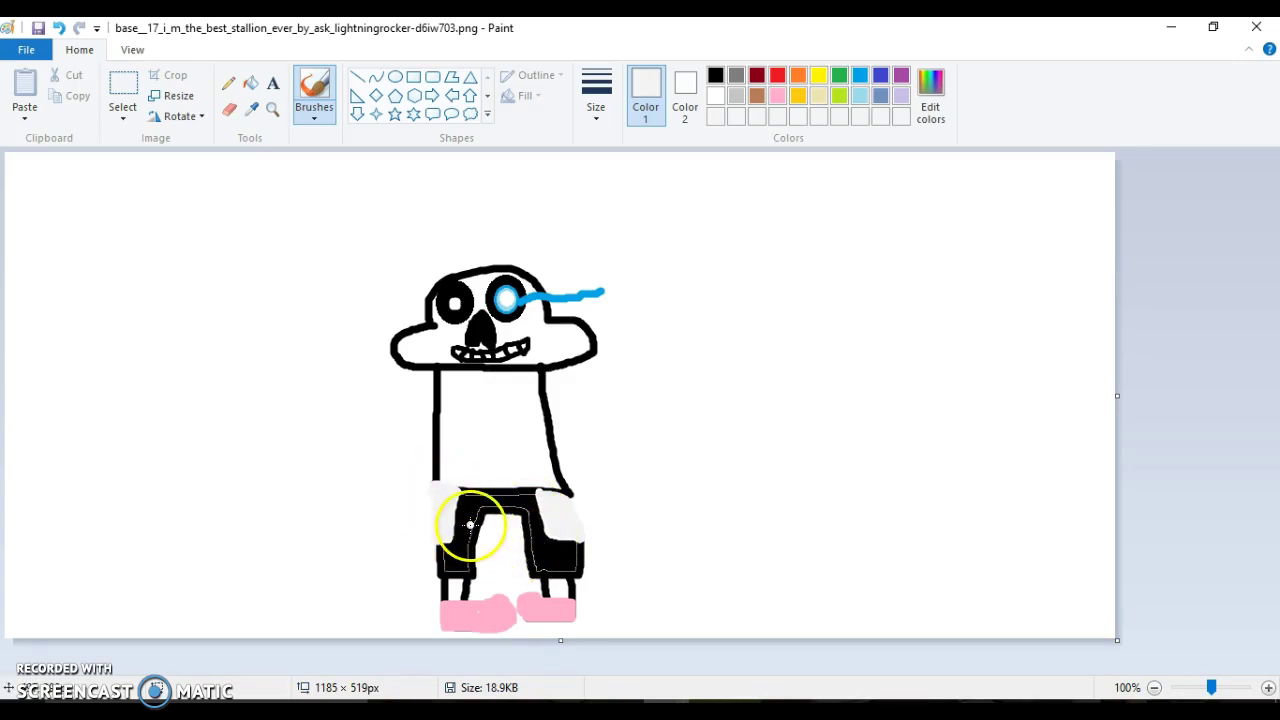
Fill the torso with turquoise blue
{"action": "left_click", "coordinate": [858, 72]}
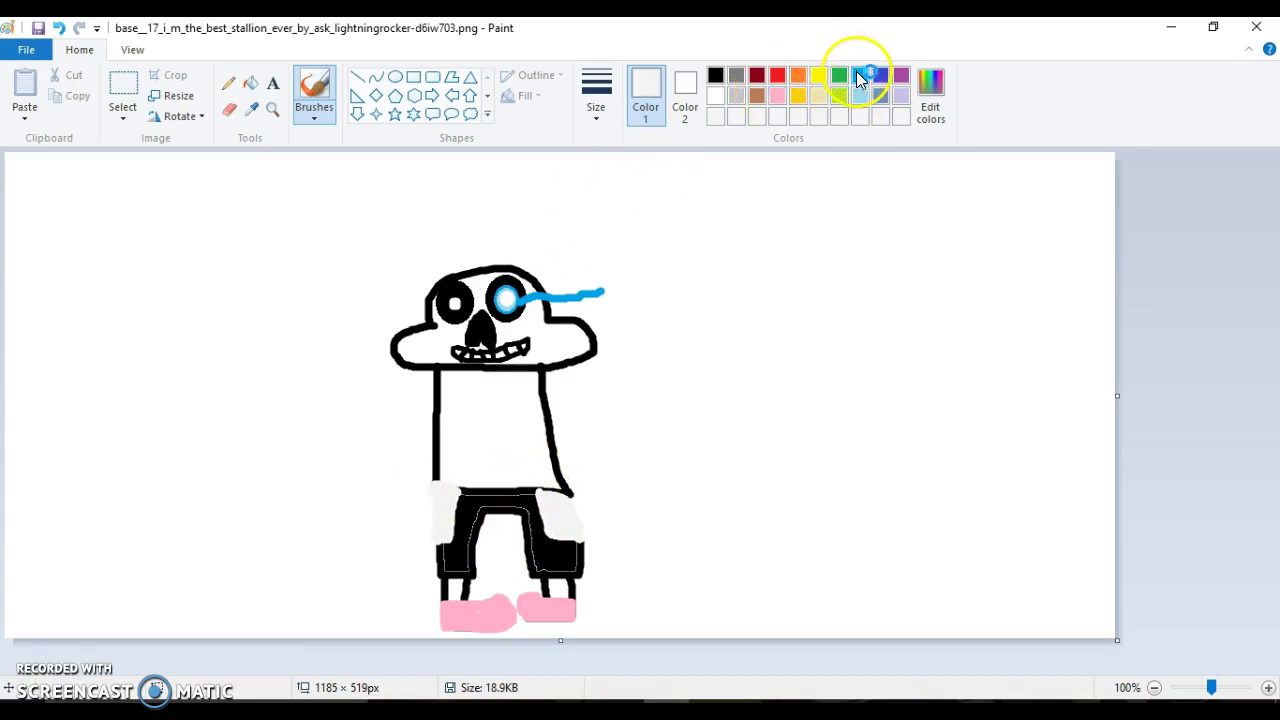
{"action": "left_click", "coordinate": [250, 84]}
{"action": "left_click", "coordinate": [484, 408]}
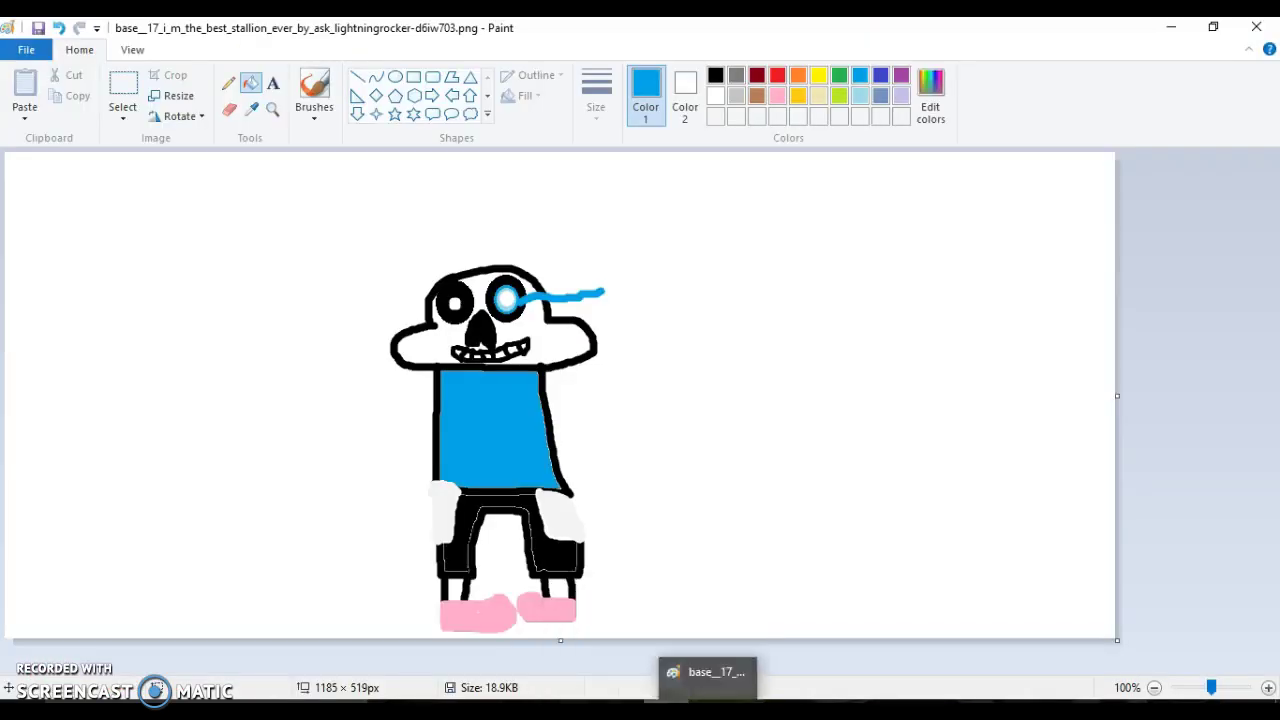
{"action": "left_click", "coordinate": [678, 697]}
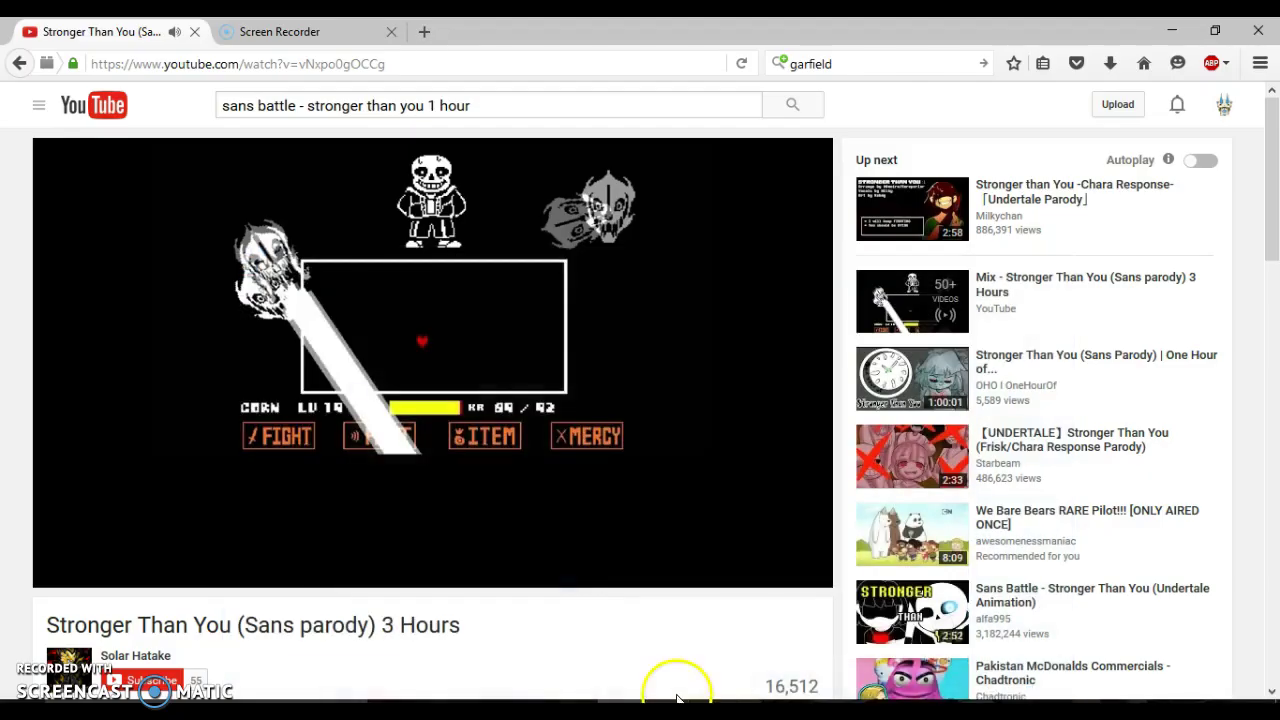
{"action": "key", "text": "alt+Tab"}
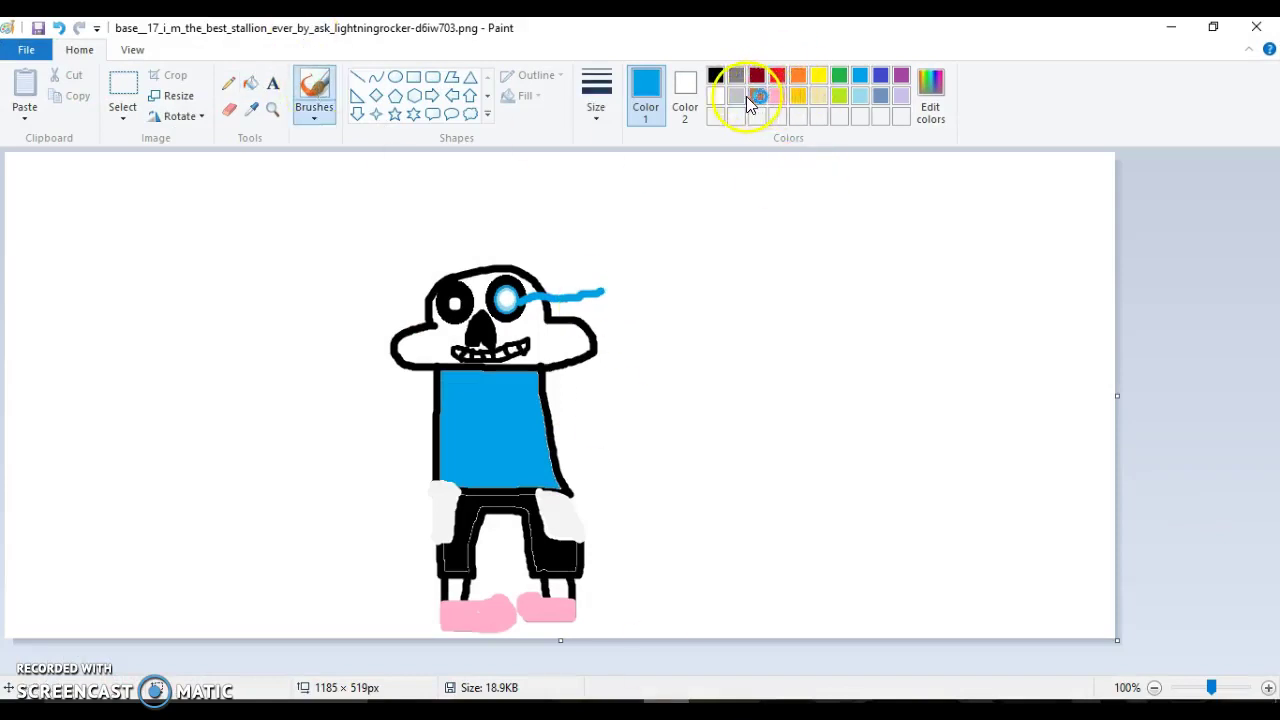
{"action": "left_click", "coordinate": [932, 96]}
{"action": "left_click", "coordinate": [448, 417]}
{"action": "left_click", "coordinate": [478, 493]}
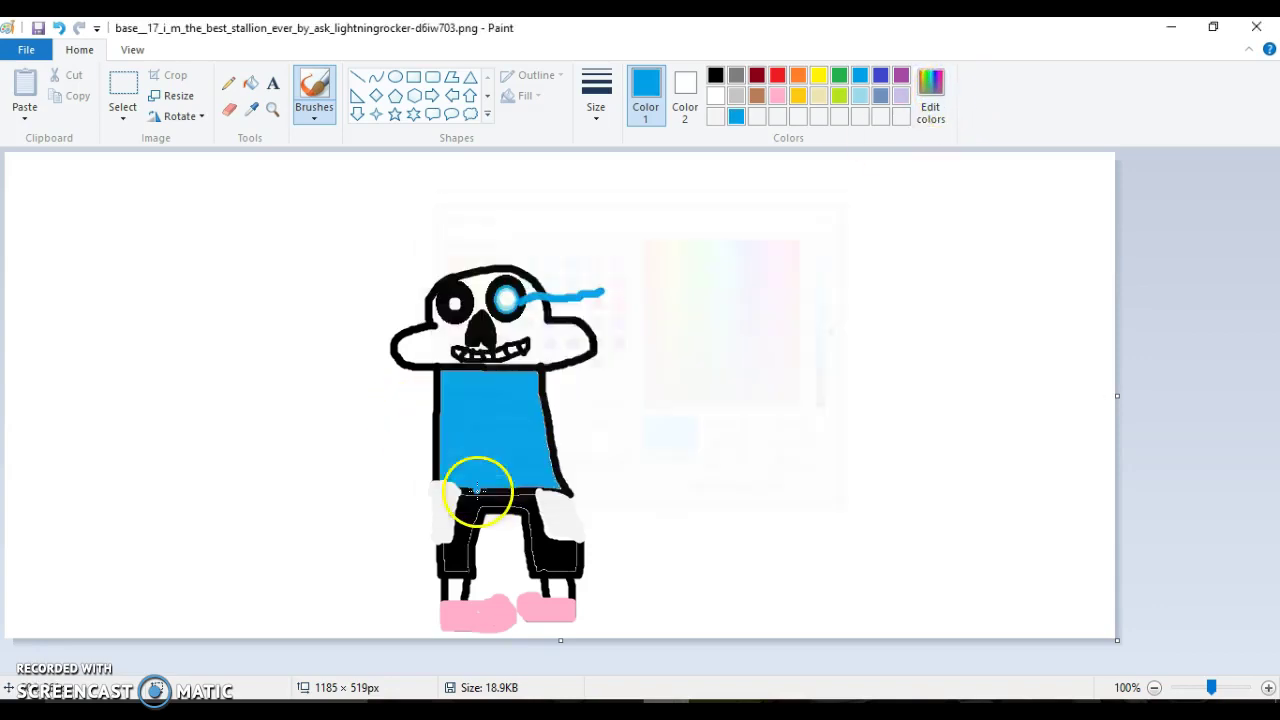
Brush two vertical lines down the middle of the blue torso in the custom light grey
{"action": "left_click", "coordinate": [714, 114]}
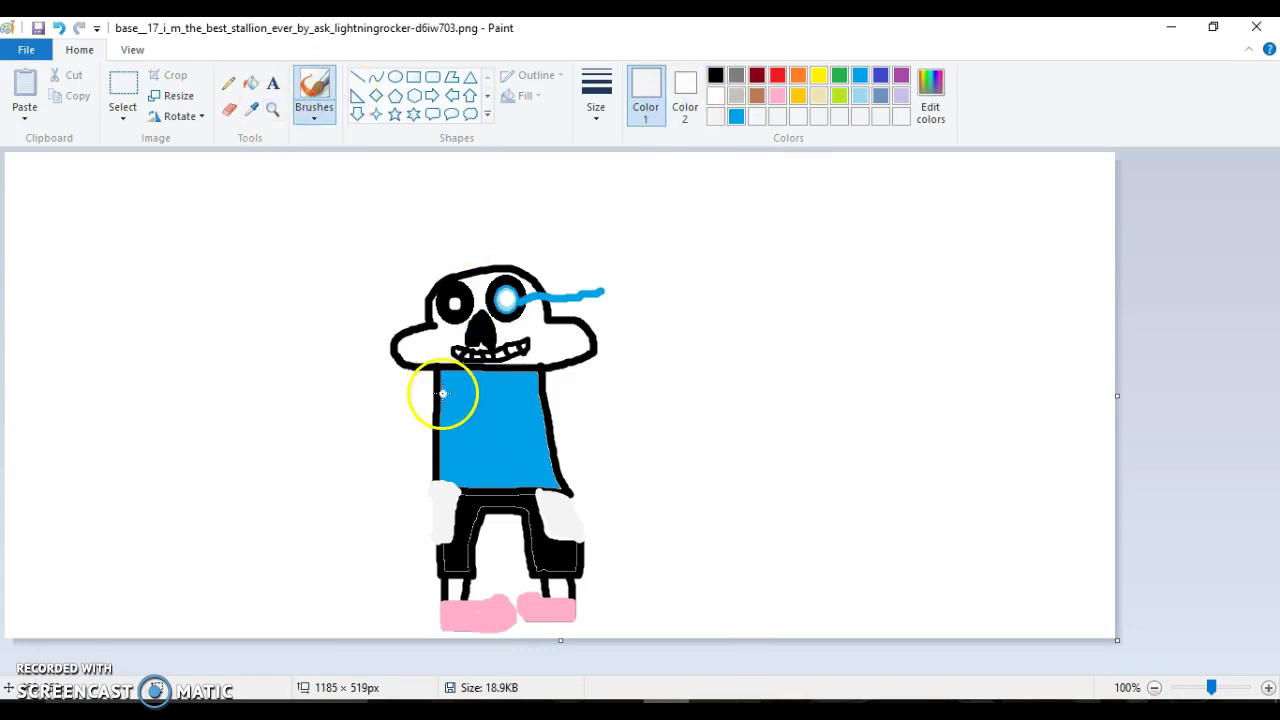
{"action": "left_click_drag", "start_coordinate": [468, 371], "coordinate": [473, 486]}
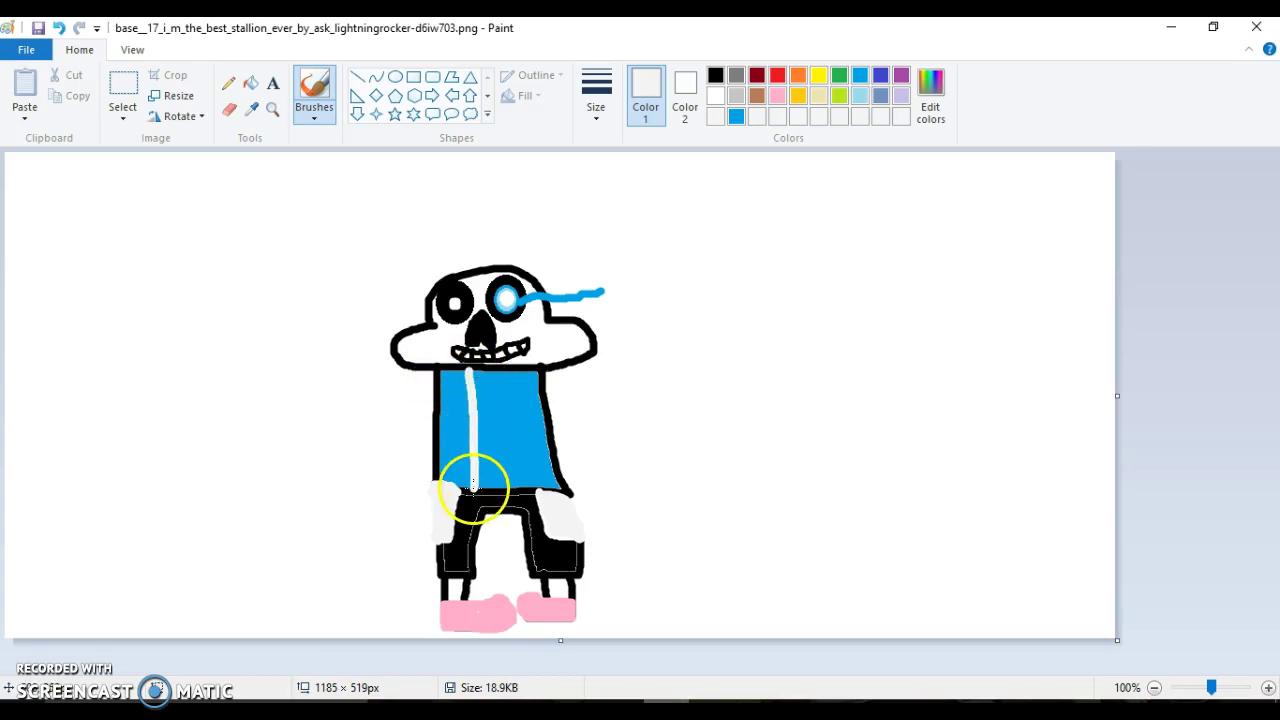
{"action": "left_click_drag", "start_coordinate": [501, 371], "coordinate": [515, 483]}
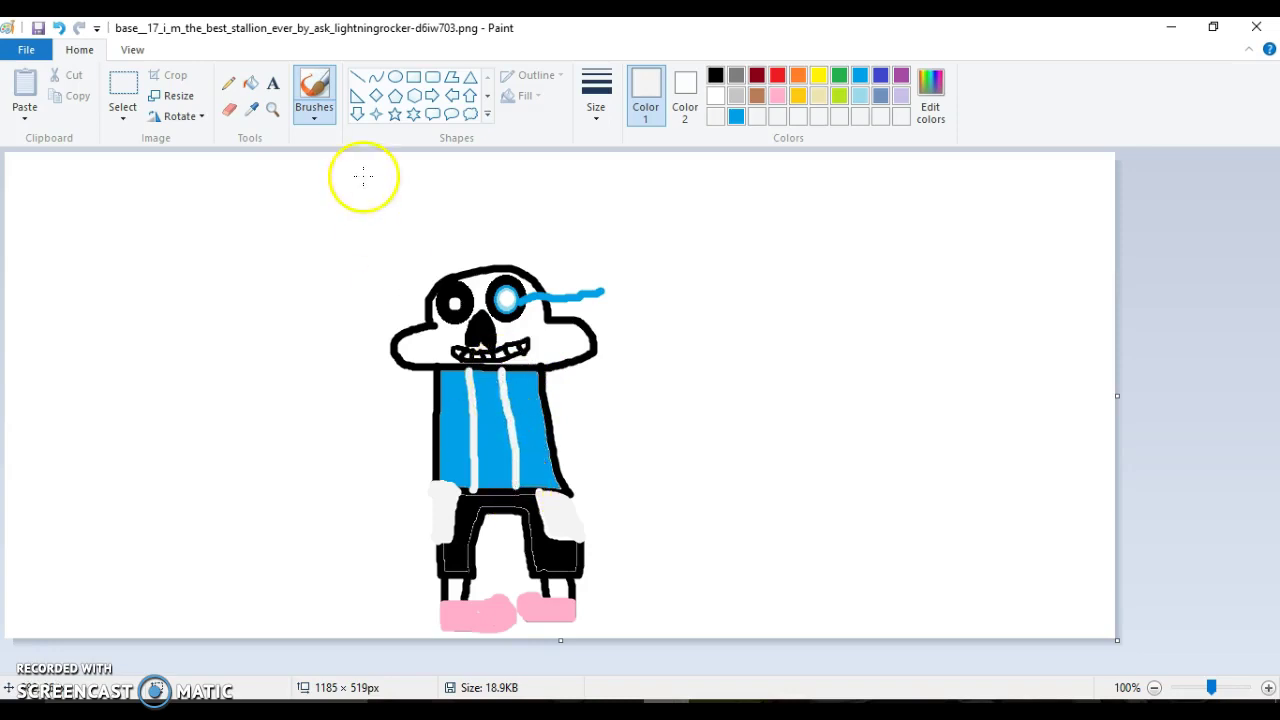
Fill the strip between the two vertical torso lines with light grey and brush over its remaining blue seams
{"action": "left_click", "coordinate": [250, 83]}
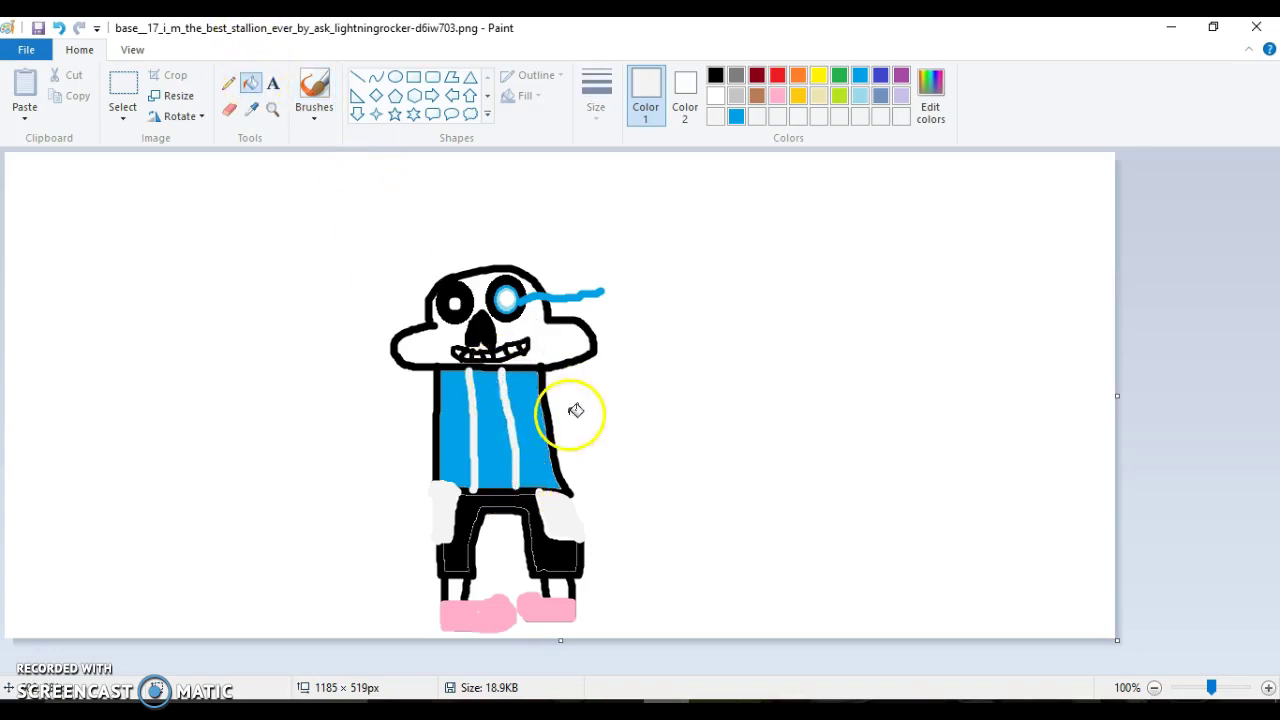
{"action": "left_click", "coordinate": [488, 422]}
{"action": "left_click", "coordinate": [320, 73]}
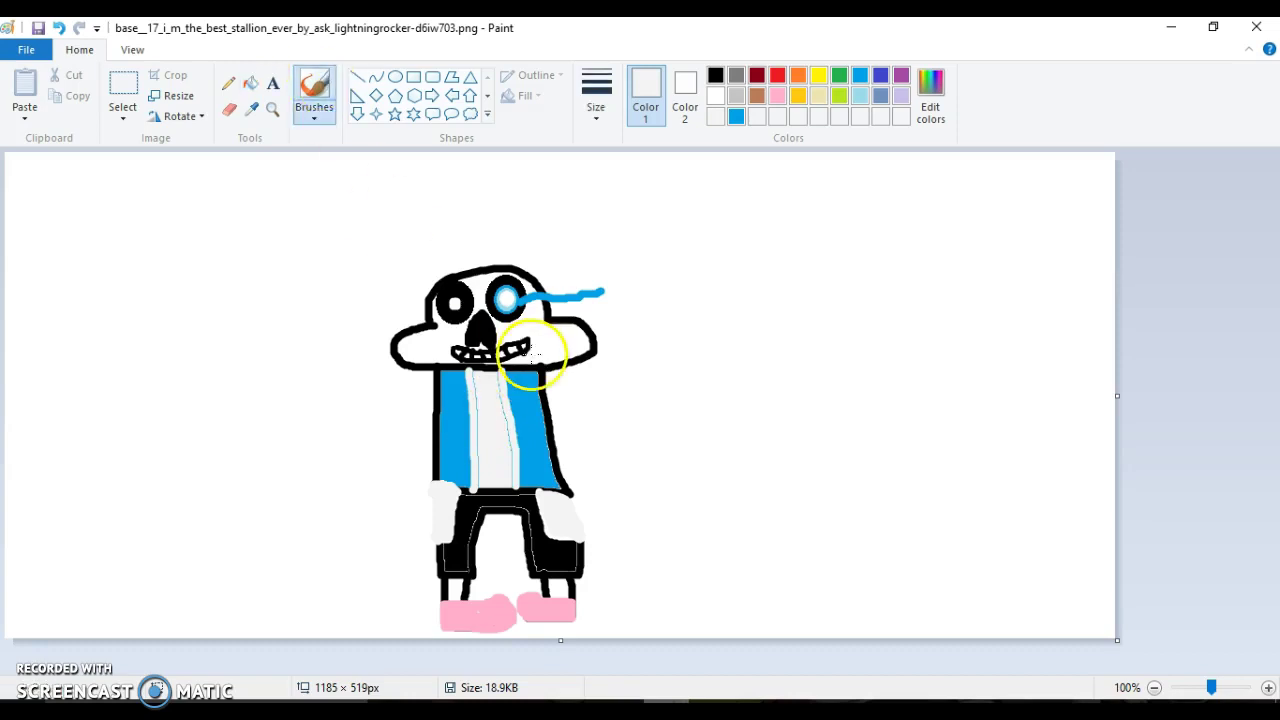
{"action": "mouse_move", "coordinate": [497, 372]}
{"action": "left_mouse_down"}
{"action": "mouse_move", "coordinate": [510, 485]}
{"action": "mouse_move", "coordinate": [474, 483]}
{"action": "mouse_move", "coordinate": [470, 370]}
{"action": "left_mouse_up"}
{"action": "key", "text": "ctrl+z"}
Outline an arm at each shoulder in light yellow with the brush
{"action": "left_click", "coordinate": [817, 97]}
{"action": "mouse_move", "coordinate": [541, 375]}
{"action": "left_mouse_down"}
{"action": "mouse_move", "coordinate": [606, 361]}
{"action": "mouse_move", "coordinate": [621, 375]}
{"action": "mouse_move", "coordinate": [543, 395]}
{"action": "left_mouse_up"}
{"action": "mouse_move", "coordinate": [438, 391]}
{"action": "left_mouse_down"}
{"action": "mouse_move", "coordinate": [366, 357]}
{"action": "mouse_move", "coordinate": [393, 339]}
{"action": "mouse_move", "coordinate": [433, 378]}
{"action": "left_mouse_up"}
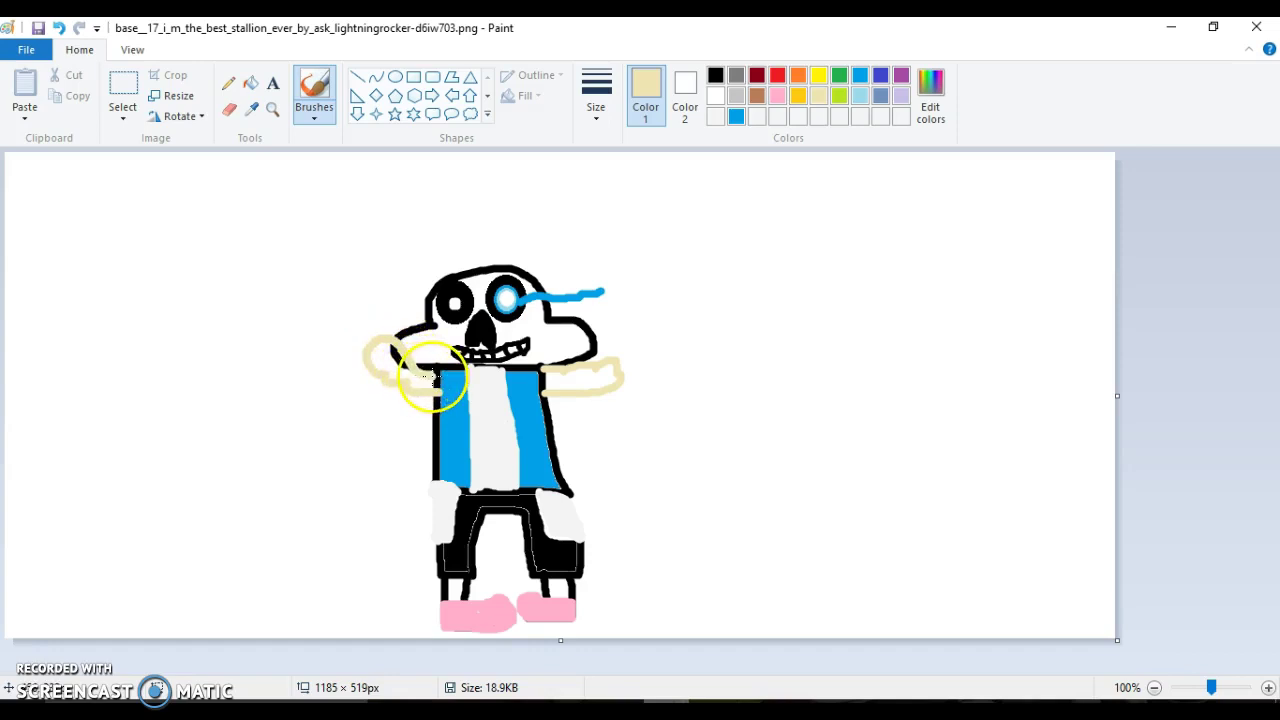
Fill the arm on the left of the drawing with light yellow and brush over the leftover black marks
{"action": "left_click", "coordinate": [250, 83]}
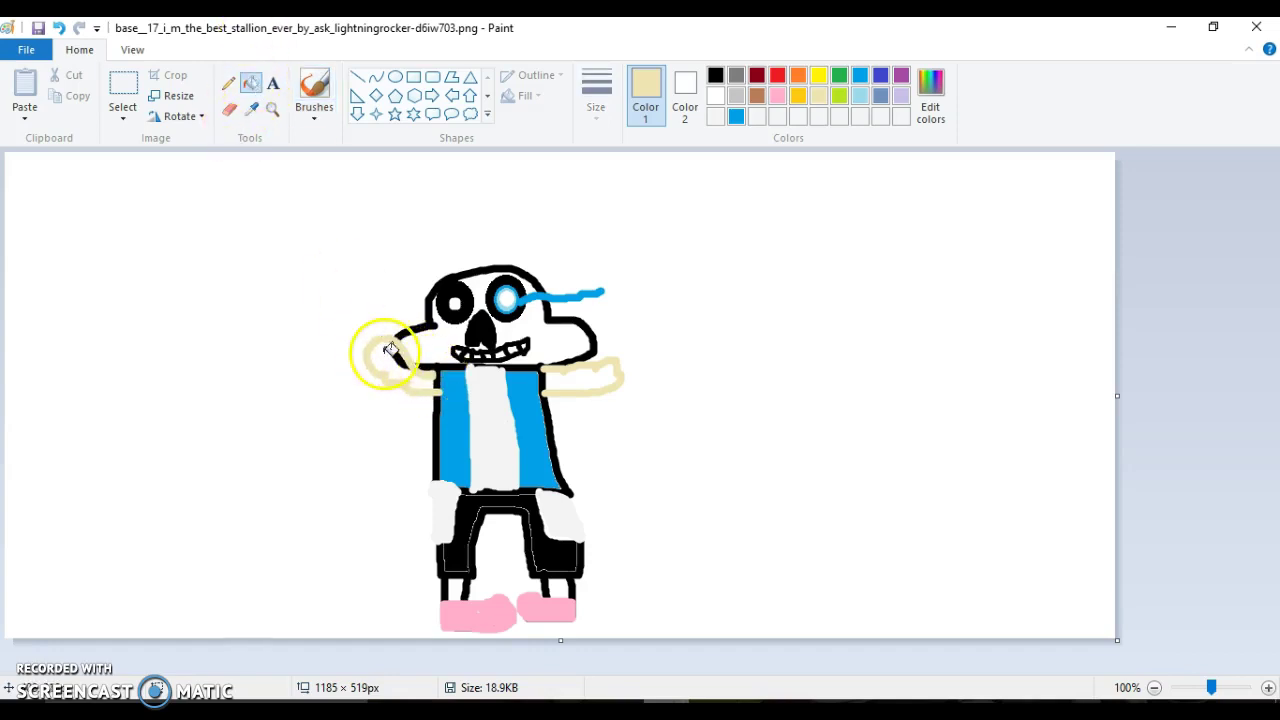
{"action": "left_click", "coordinate": [392, 352]}
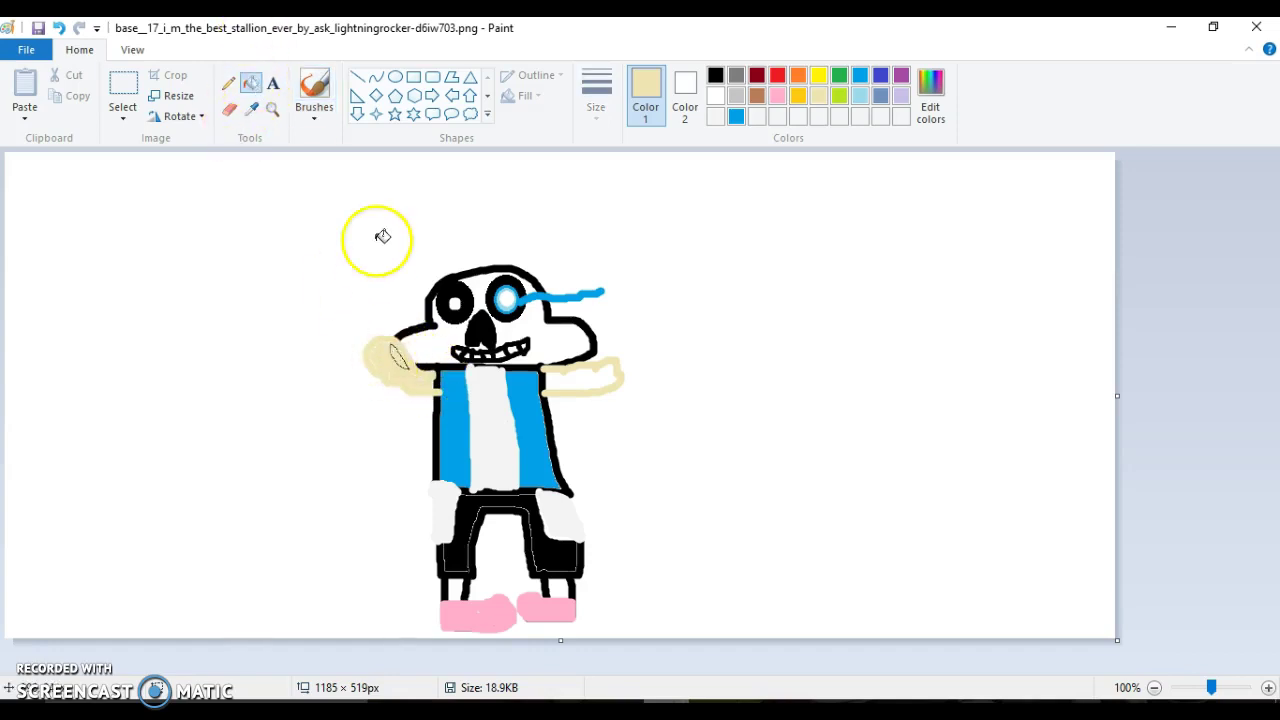
{"action": "left_click", "coordinate": [312, 88]}
{"action": "mouse_move", "coordinate": [396, 352]}
{"action": "left_mouse_down"}
{"action": "mouse_move", "coordinate": [440, 380]}
{"action": "mouse_move", "coordinate": [430, 392]}
{"action": "mouse_move", "coordinate": [374, 363]}
{"action": "mouse_move", "coordinate": [377, 343]}
{"action": "left_mouse_up"}
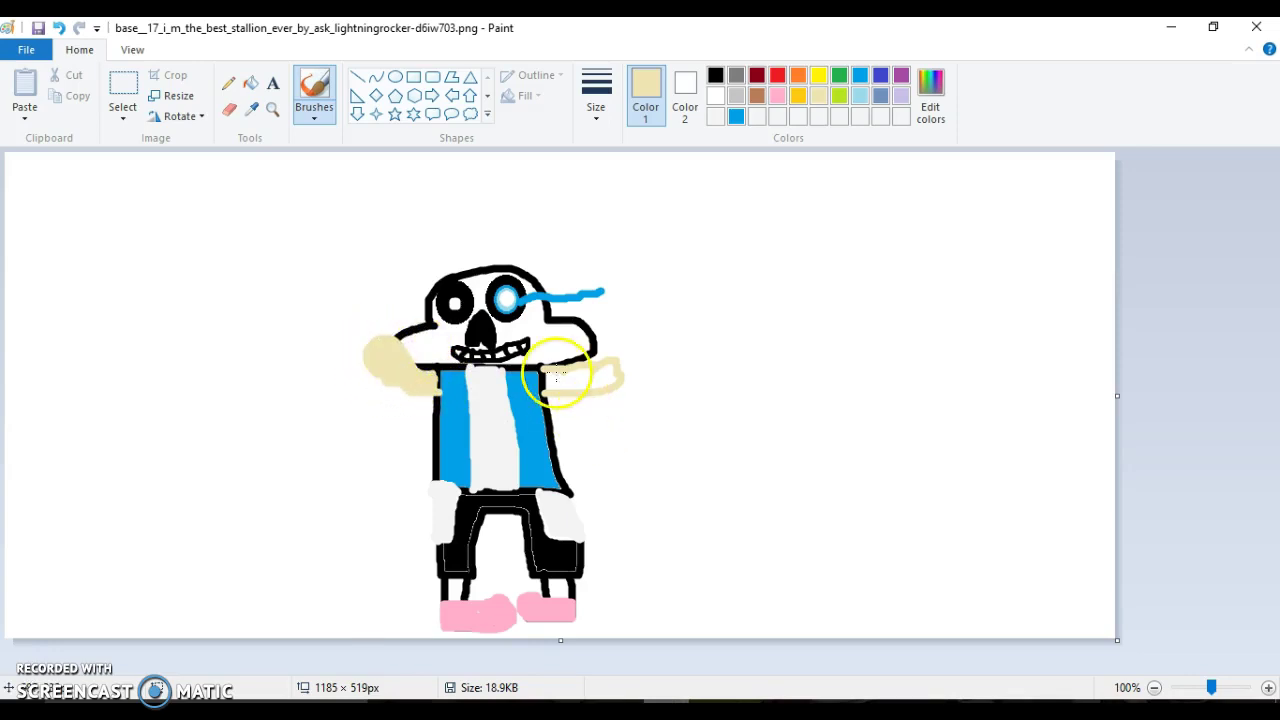
Fill the arm on the right of the drawing with light yellow and brush its interior solid
{"action": "left_click", "coordinate": [252, 84]}
{"action": "left_click", "coordinate": [580, 382]}
{"action": "left_click", "coordinate": [335, 104]}
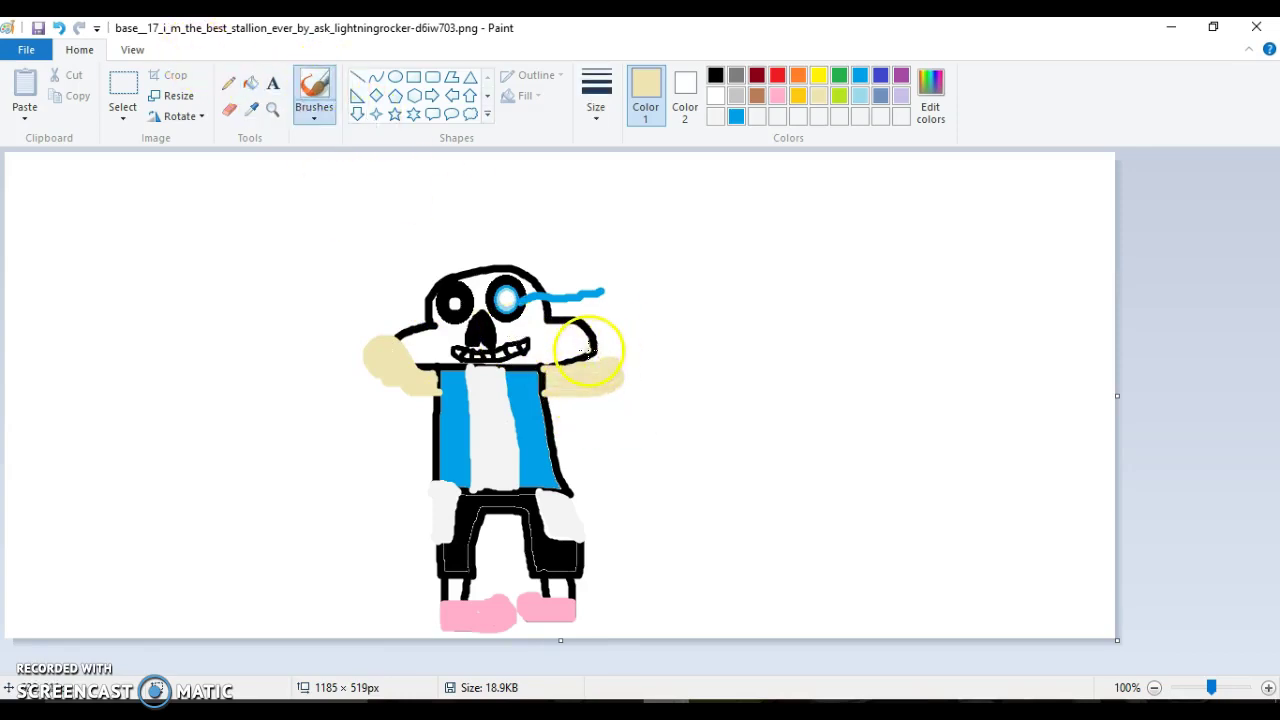
{"action": "mouse_move", "coordinate": [549, 376]}
{"action": "left_mouse_down"}
{"action": "mouse_move", "coordinate": [610, 363]}
{"action": "mouse_move", "coordinate": [622, 379]}
{"action": "mouse_move", "coordinate": [611, 368]}
{"action": "mouse_move", "coordinate": [595, 387]}
{"action": "mouse_move", "coordinate": [544, 388]}
{"action": "mouse_move", "coordinate": [544, 370]}
{"action": "mouse_move", "coordinate": [590, 375]}
{"action": "left_mouse_up"}
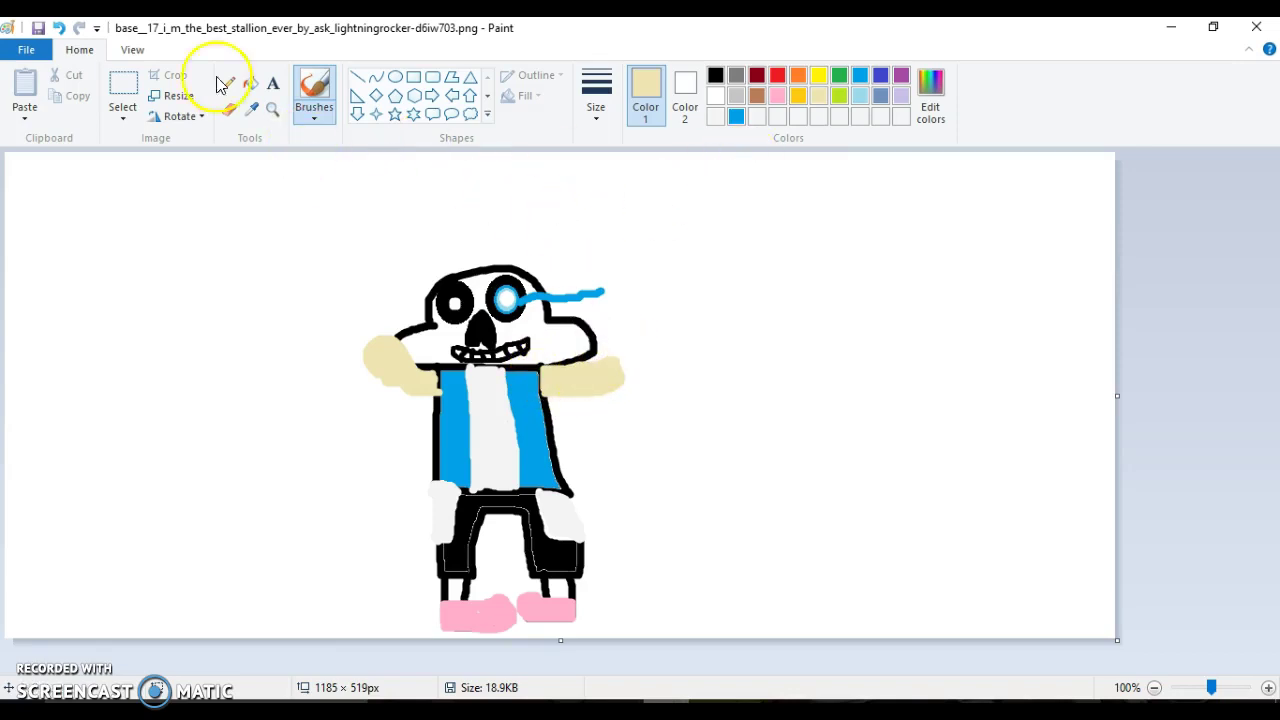
Undo both arms and redraw their outlines in light yellow, angled upward and outward from the shoulders
{"action": "left_click", "coordinate": [57, 28]}
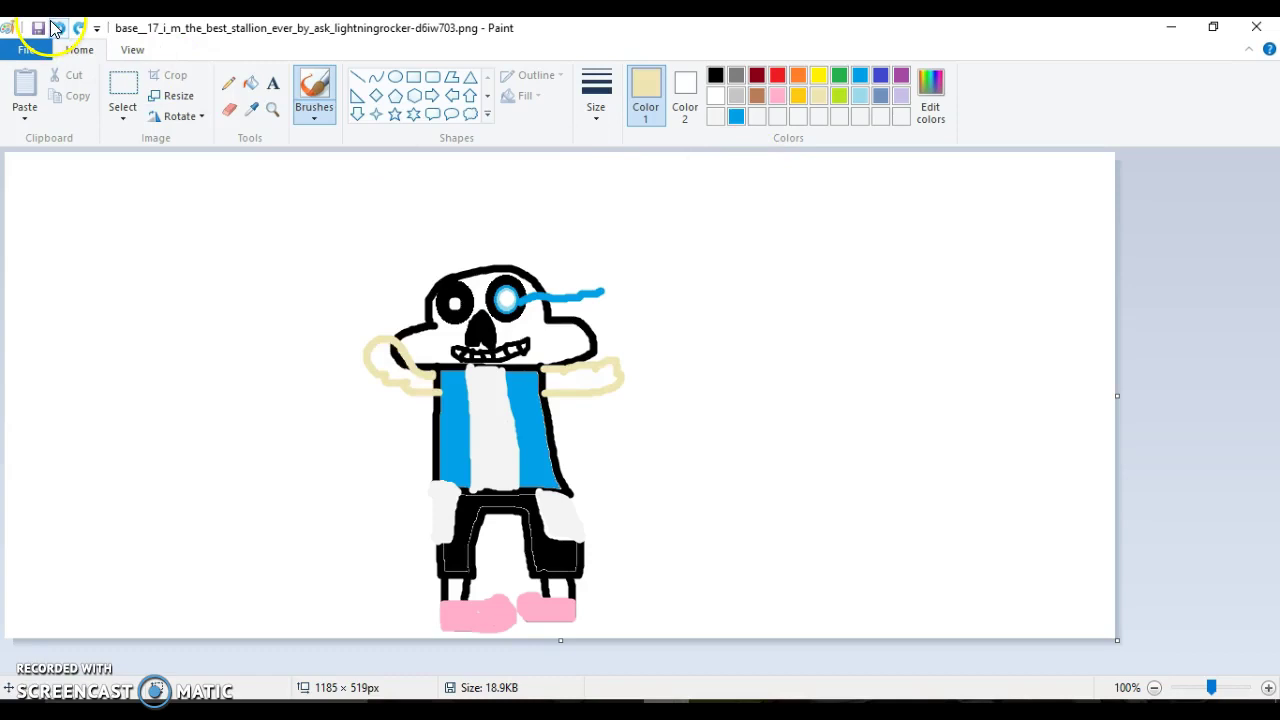
{"action": "left_click", "coordinate": [57, 28]}
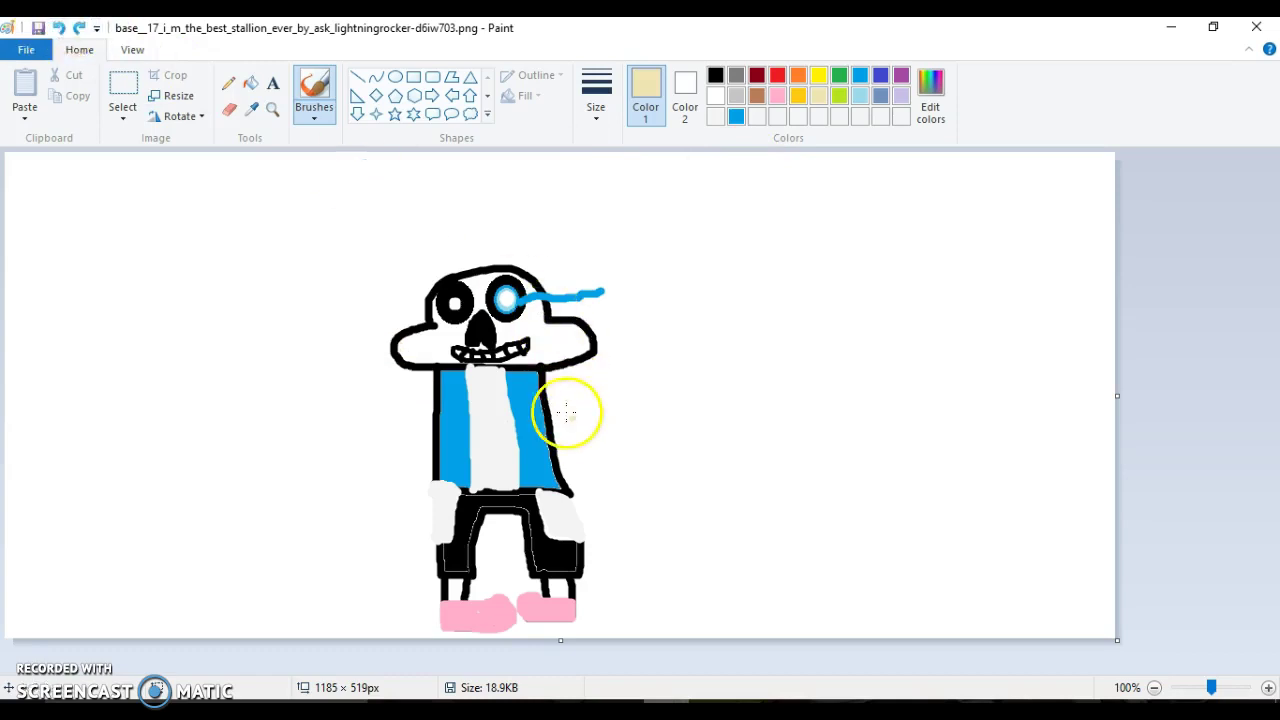
{"action": "mouse_move", "coordinate": [553, 370]}
{"action": "left_mouse_down"}
{"action": "mouse_move", "coordinate": [600, 350]}
{"action": "mouse_move", "coordinate": [617, 362]}
{"action": "mouse_move", "coordinate": [558, 395]}
{"action": "left_mouse_up"}
{"action": "mouse_move", "coordinate": [443, 390]}
{"action": "left_mouse_down"}
{"action": "mouse_move", "coordinate": [380, 379]}
{"action": "mouse_move", "coordinate": [365, 360]}
{"action": "mouse_move", "coordinate": [437, 370]}
{"action": "left_mouse_up"}
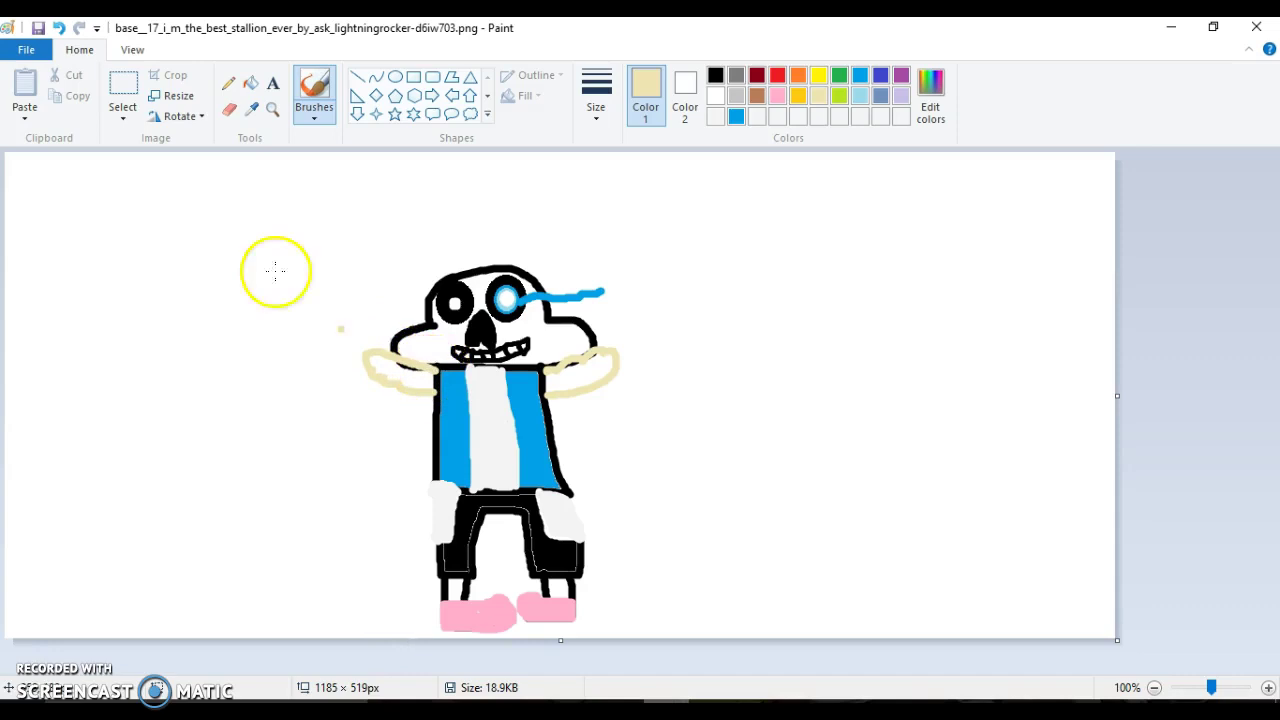
Fill both redrawn arms with light yellow
{"action": "left_click", "coordinate": [251, 84]}
{"action": "left_click", "coordinate": [412, 368]}
{"action": "left_click", "coordinate": [568, 370]}
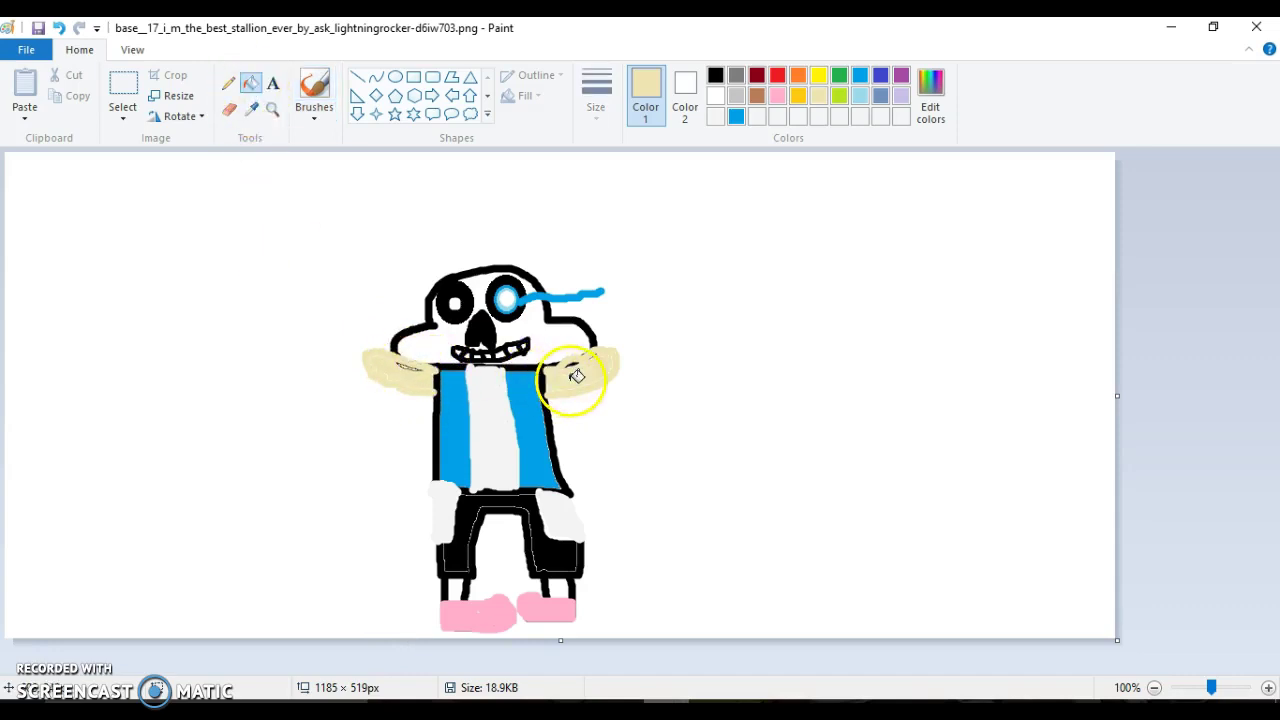
Brush over the leftover marks inside both arms in light yellow and close the antivirus alerts that interrupt the painting
{"action": "left_click", "coordinate": [310, 94]}
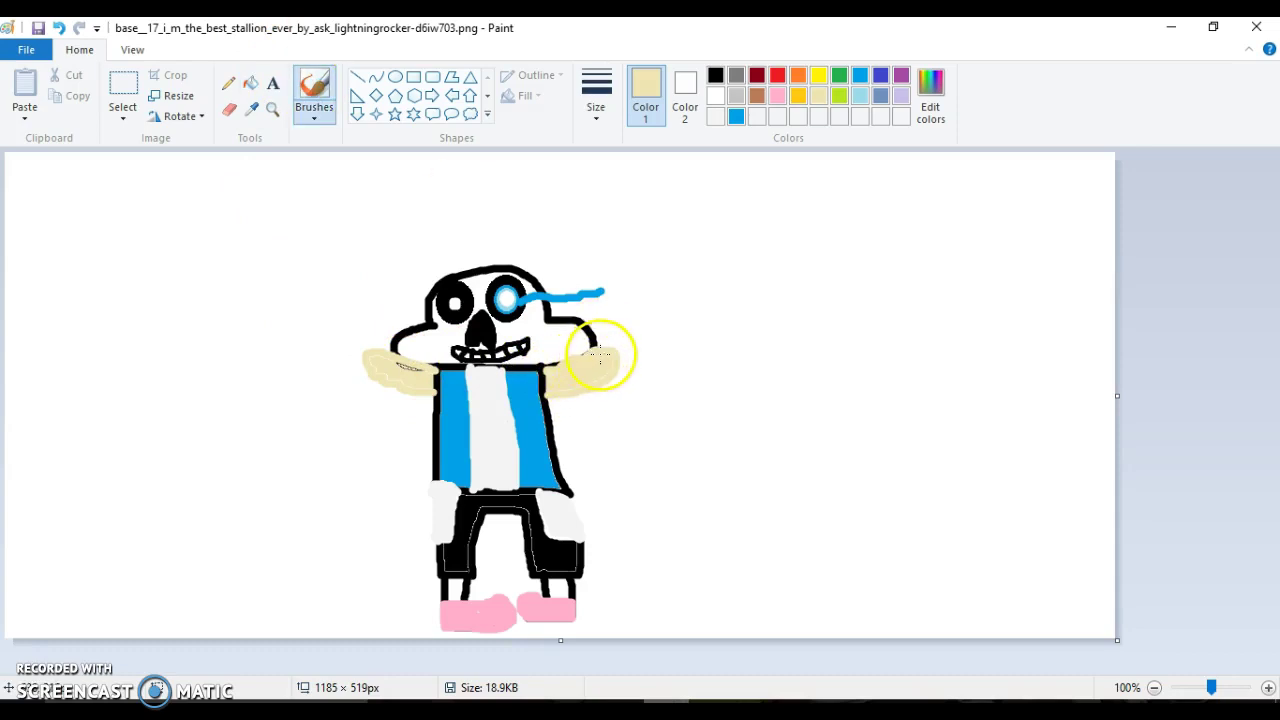
{"action": "mouse_move", "coordinate": [608, 358]}
{"action": "left_mouse_down"}
{"action": "mouse_move", "coordinate": [551, 394]}
{"action": "mouse_move", "coordinate": [545, 380]}
{"action": "left_mouse_up"}
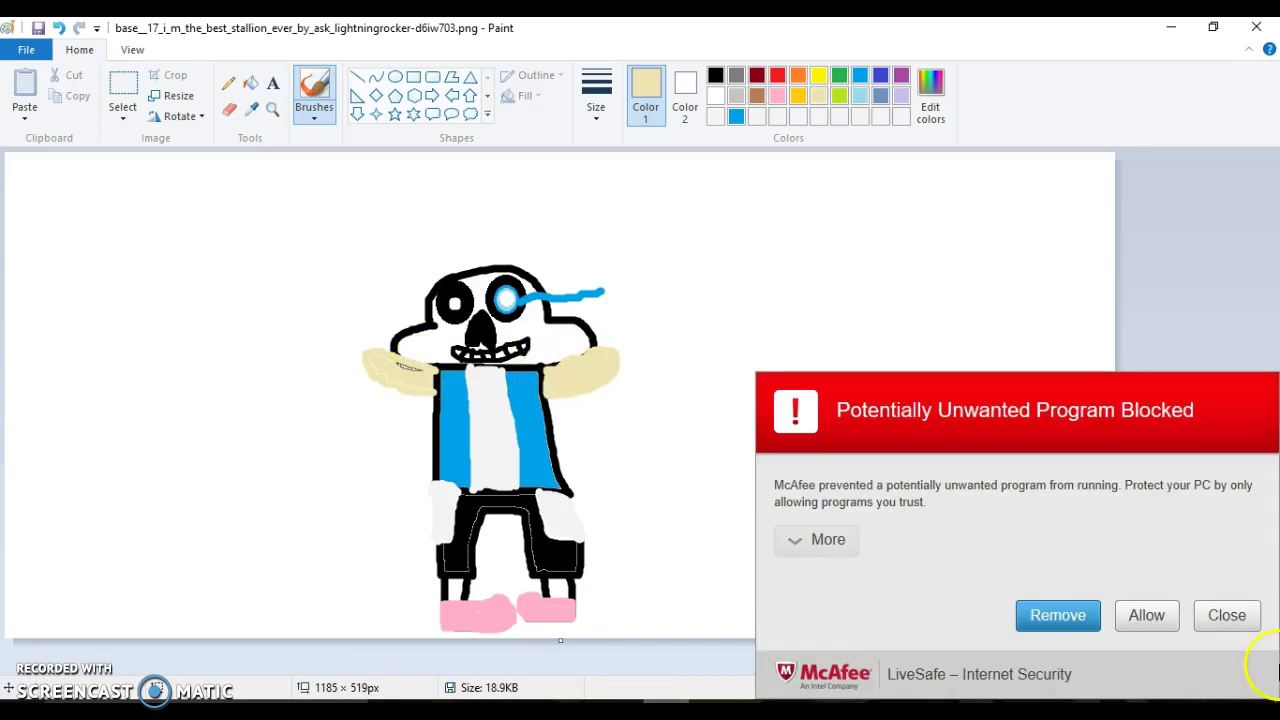
{"action": "left_click", "coordinate": [1226, 616]}
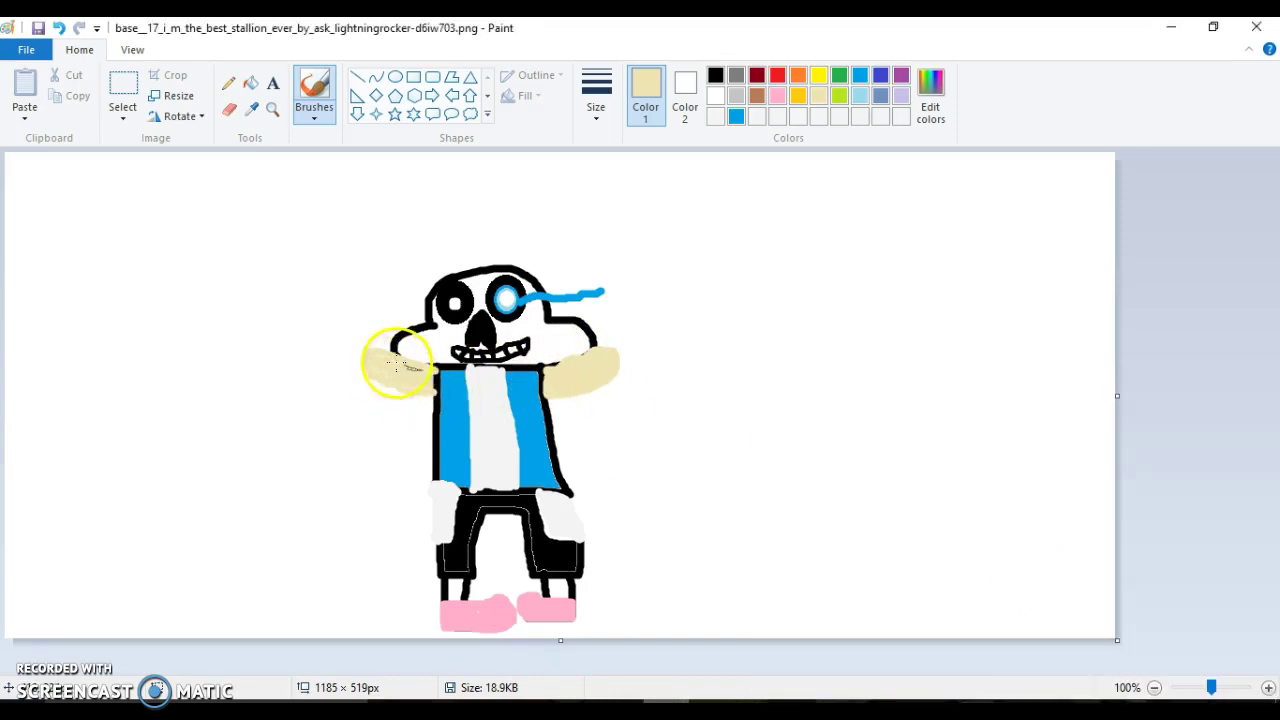
{"action": "mouse_move", "coordinate": [430, 375]}
{"action": "left_mouse_down"}
{"action": "mouse_move", "coordinate": [434, 391]}
{"action": "mouse_move", "coordinate": [414, 391]}
{"action": "left_mouse_up"}
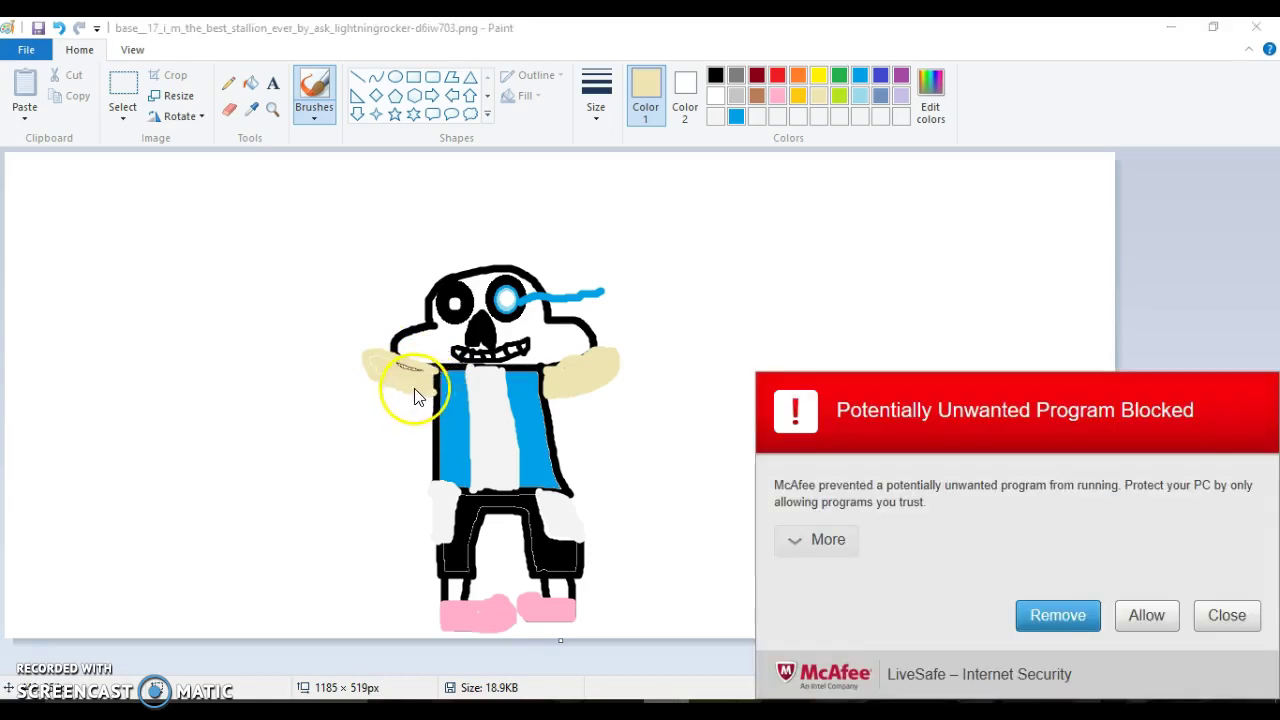
{"action": "left_click", "coordinate": [1215, 632]}
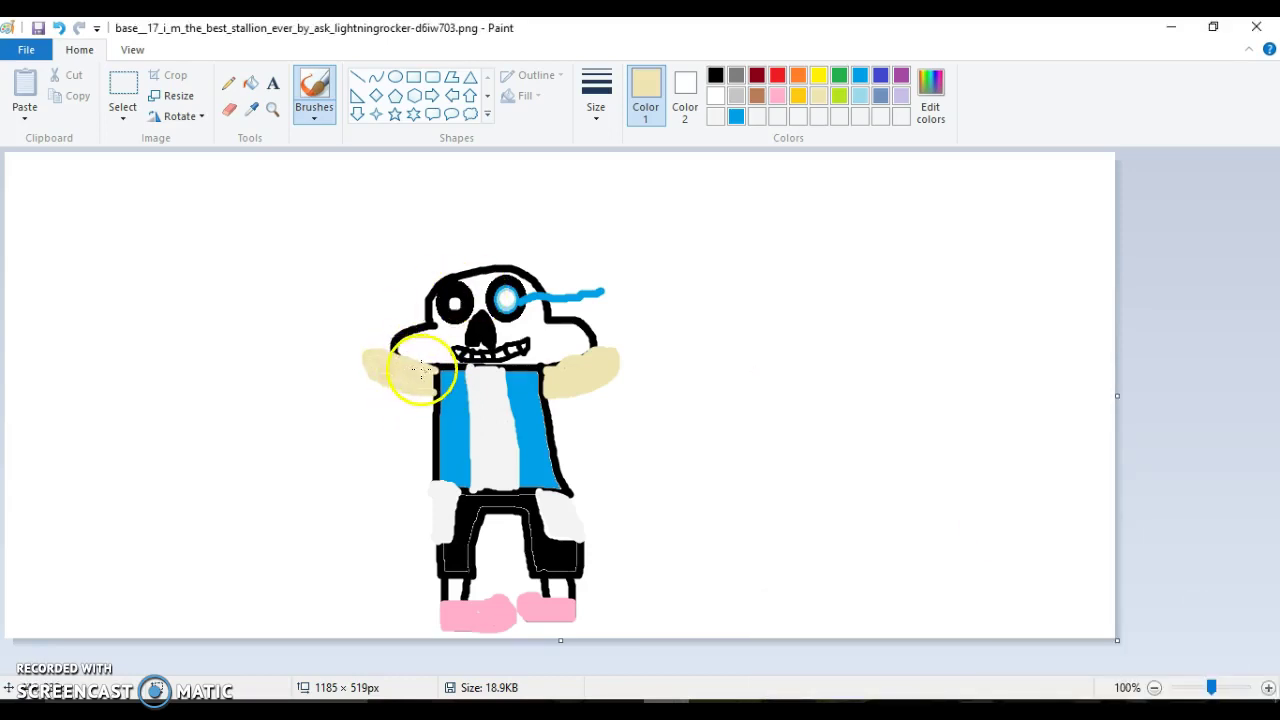
{"action": "mouse_move", "coordinate": [428, 374]}
{"action": "left_mouse_down"}
{"action": "mouse_move", "coordinate": [431, 391]}
{"action": "mouse_move", "coordinate": [370, 364]}
{"action": "left_mouse_up"}
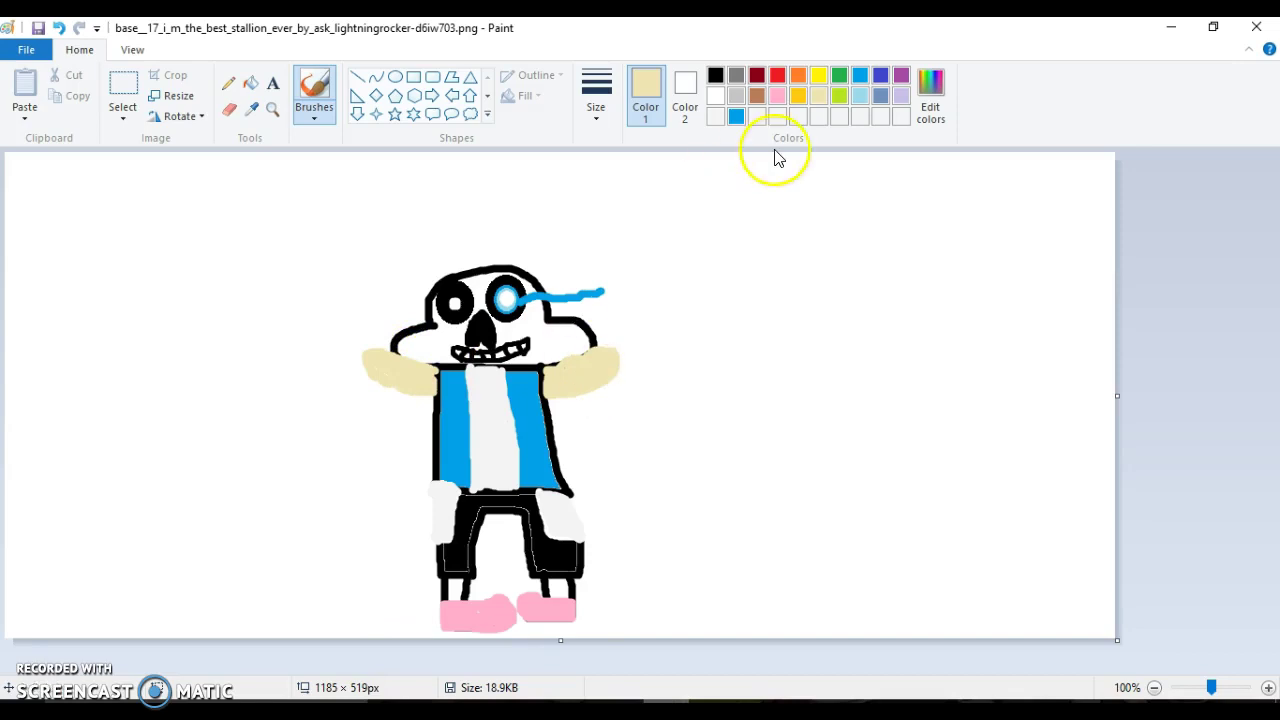
Draw a small black square pocket on each blue side of the jacket
{"action": "left_click", "coordinate": [714, 78]}
{"action": "mouse_move", "coordinate": [443, 438]}
{"action": "left_mouse_down"}
{"action": "mouse_move", "coordinate": [455, 455]}
{"action": "mouse_move", "coordinate": [442, 440]}
{"action": "left_mouse_up"}
{"action": "mouse_move", "coordinate": [528, 432]}
{"action": "left_mouse_down"}
{"action": "mouse_move", "coordinate": [526, 448]}
{"action": "mouse_move", "coordinate": [543, 455]}
{"action": "mouse_move", "coordinate": [545, 434]}
{"action": "mouse_move", "coordinate": [528, 436]}
{"action": "left_mouse_up"}
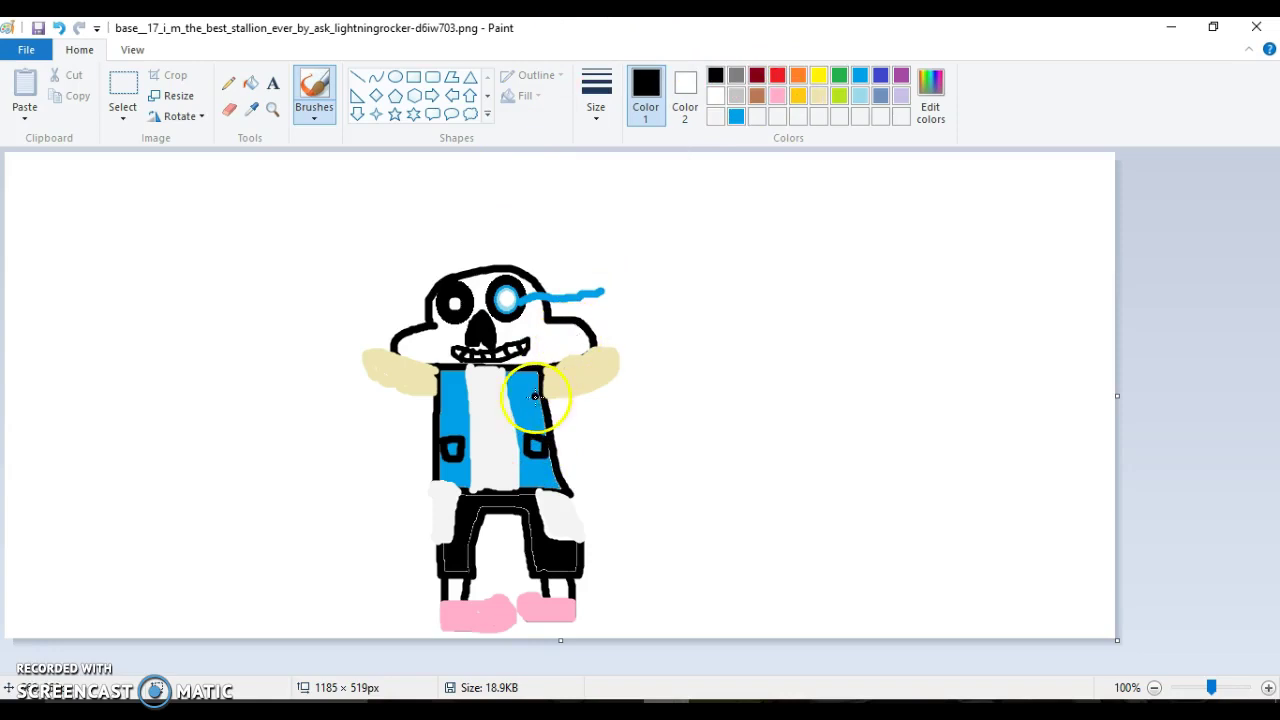
Draw black sleeve outlines below both light-yellow arms, joining them to the sides of the jacket
{"action": "mouse_move", "coordinate": [546, 403]}
{"action": "left_mouse_down"}
{"action": "mouse_move", "coordinate": [529, 400]}
{"action": "mouse_move", "coordinate": [541, 435]}
{"action": "left_mouse_up"}
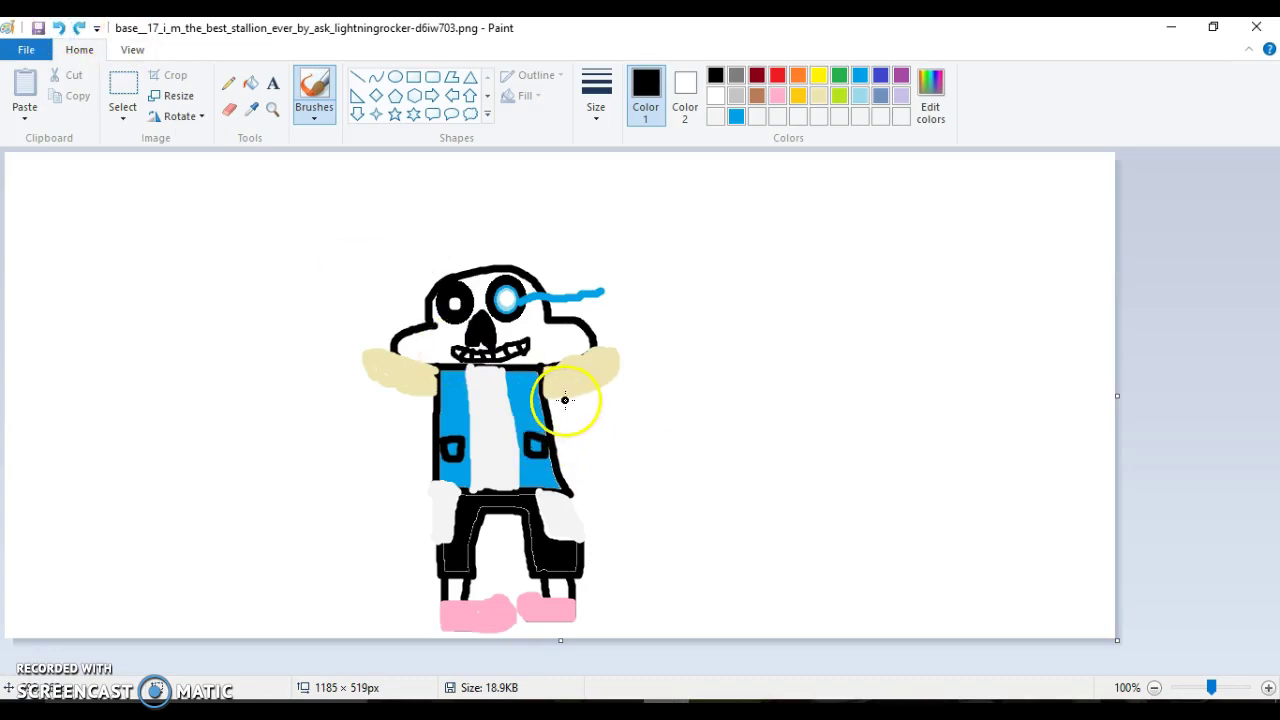
{"action": "mouse_move", "coordinate": [578, 413]}
{"action": "left_mouse_down"}
{"action": "mouse_move", "coordinate": [588, 443]}
{"action": "mouse_move", "coordinate": [560, 452]}
{"action": "left_mouse_up"}
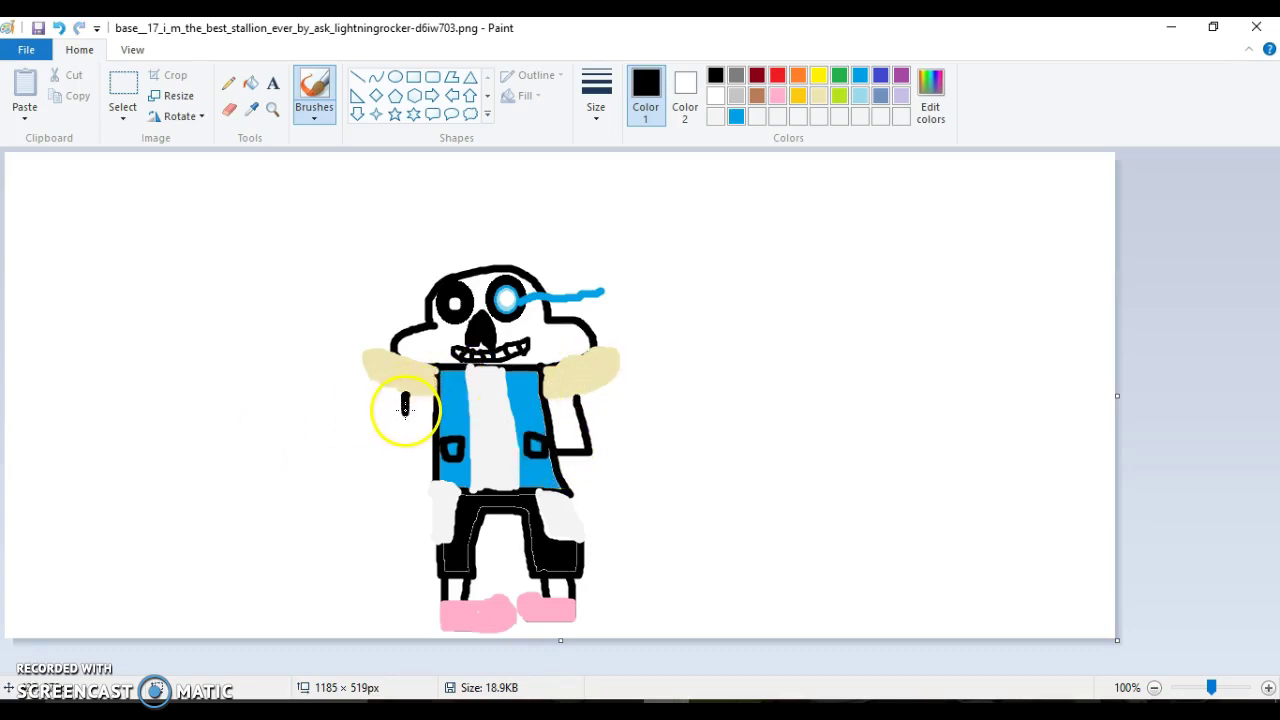
{"action": "mouse_move", "coordinate": [405, 421]}
{"action": "left_mouse_down"}
{"action": "mouse_move", "coordinate": [403, 438]}
{"action": "mouse_move", "coordinate": [430, 441]}
{"action": "left_mouse_up"}
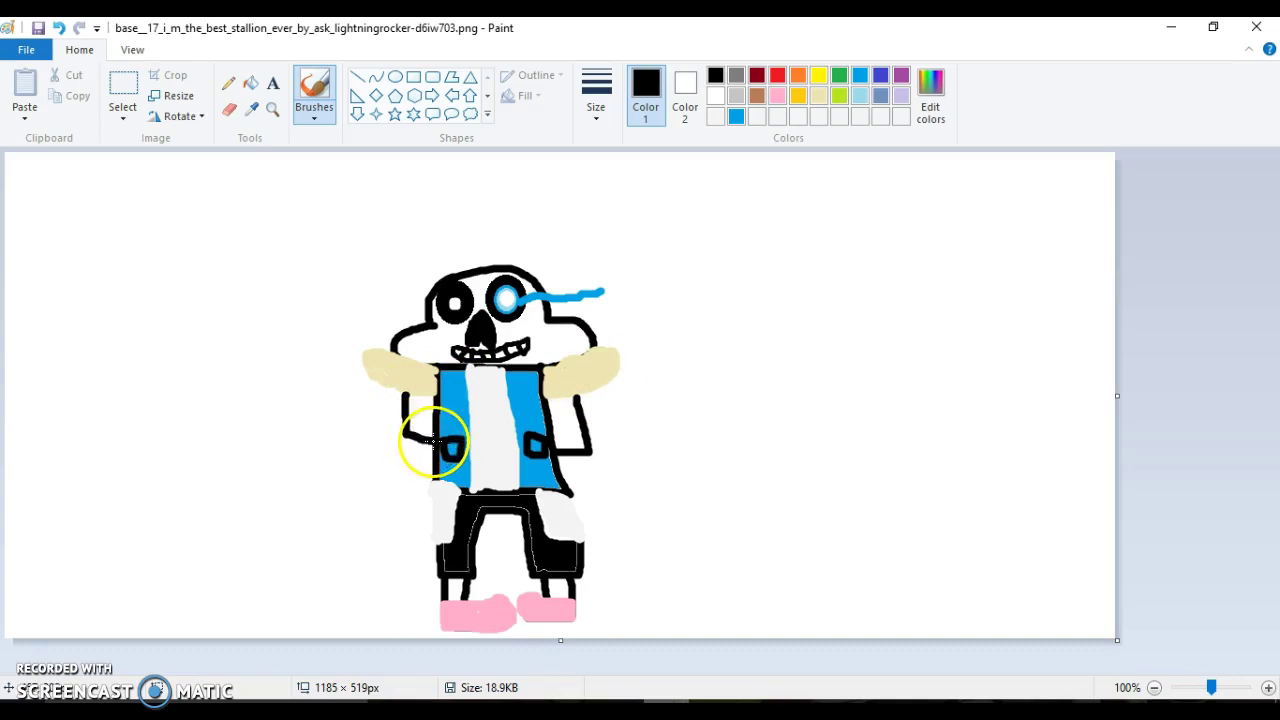
Fill the insides of both sleeves with the jacket's custom blue, undoing the stray fill of the black outline
{"action": "left_click", "coordinate": [737, 117]}
{"action": "left_click", "coordinate": [250, 83]}
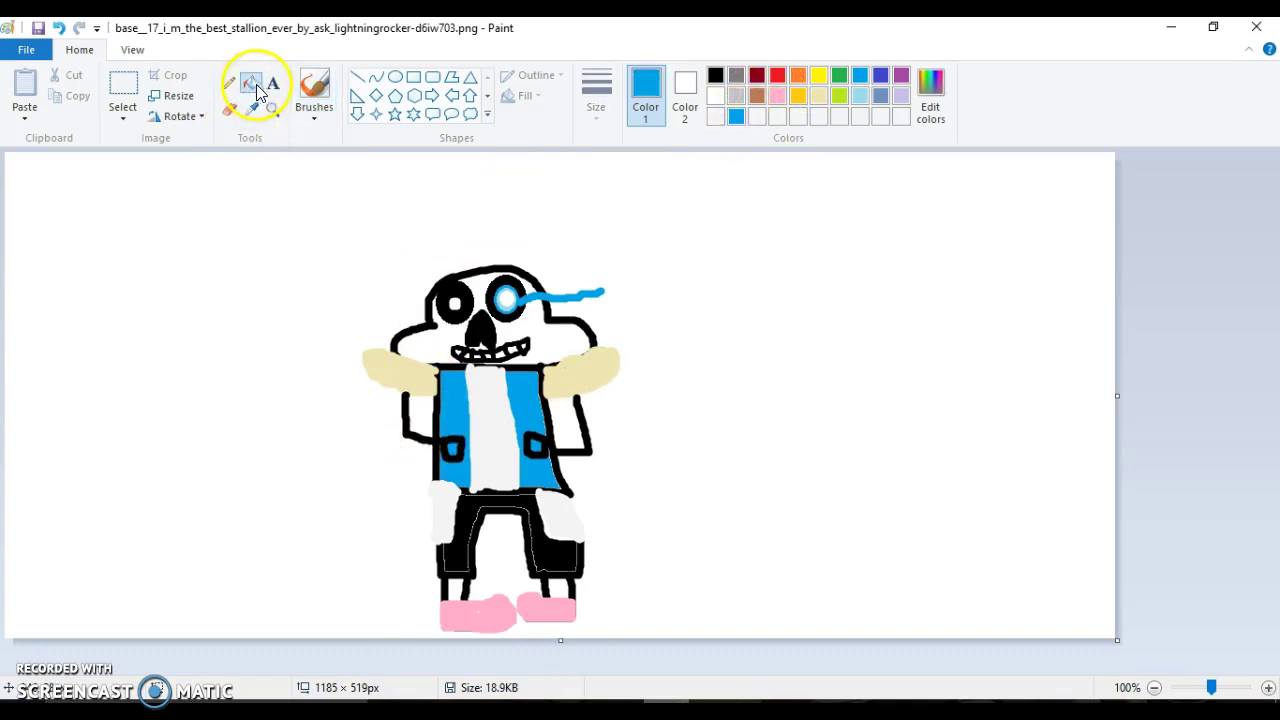
{"action": "left_click", "coordinate": [572, 402]}
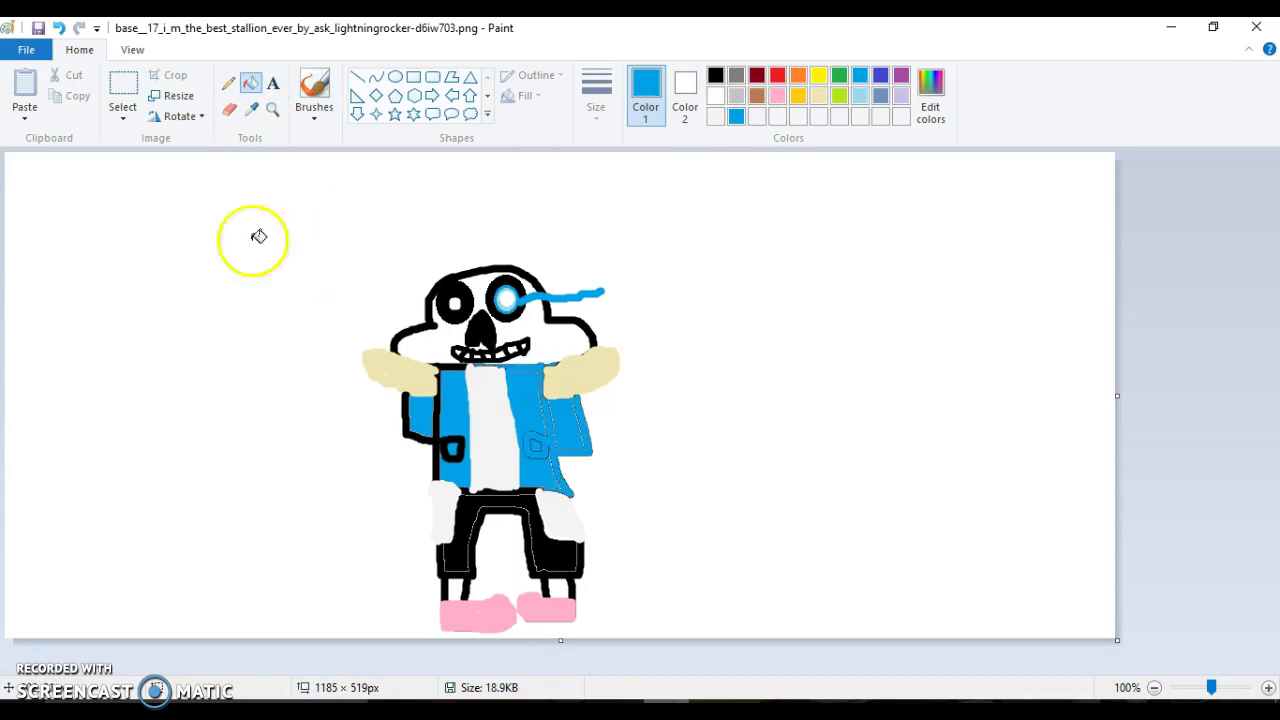
{"action": "left_click", "coordinate": [60, 30]}
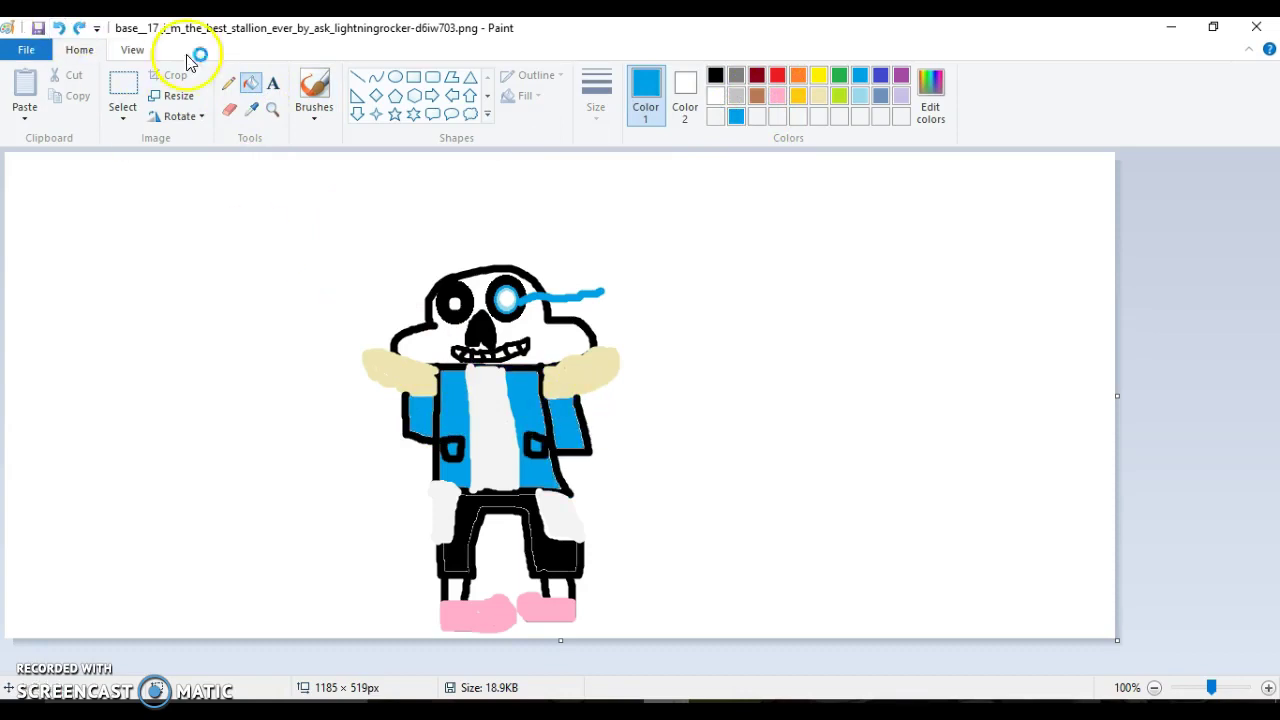
Outline a hand with fingers in light grey below each sleeve, undoing and redrawing the first attempt
{"action": "left_click", "coordinate": [316, 95]}
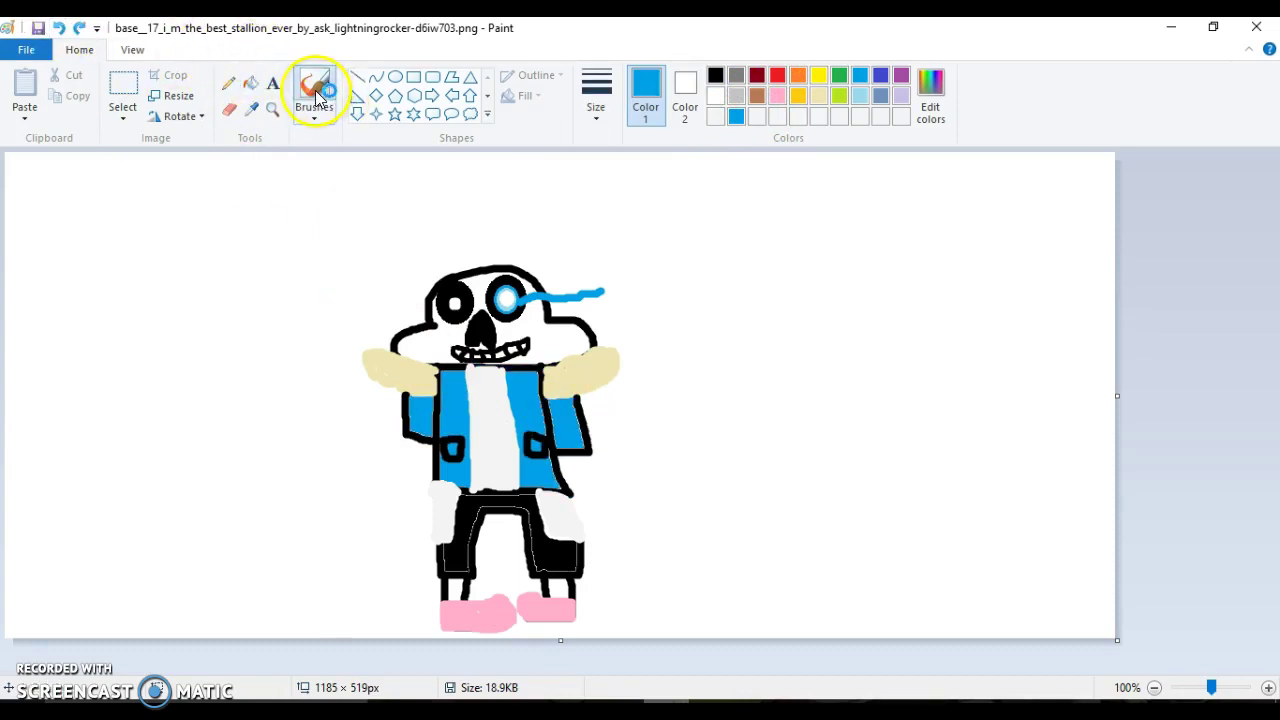
{"action": "left_click", "coordinate": [715, 96]}
{"action": "mouse_move", "coordinate": [575, 440]}
{"action": "left_mouse_down"}
{"action": "mouse_move", "coordinate": [563, 470]}
{"action": "mouse_move", "coordinate": [580, 491]}
{"action": "mouse_move", "coordinate": [613, 487]}
{"action": "mouse_move", "coordinate": [591, 443]}
{"action": "left_mouse_up"}
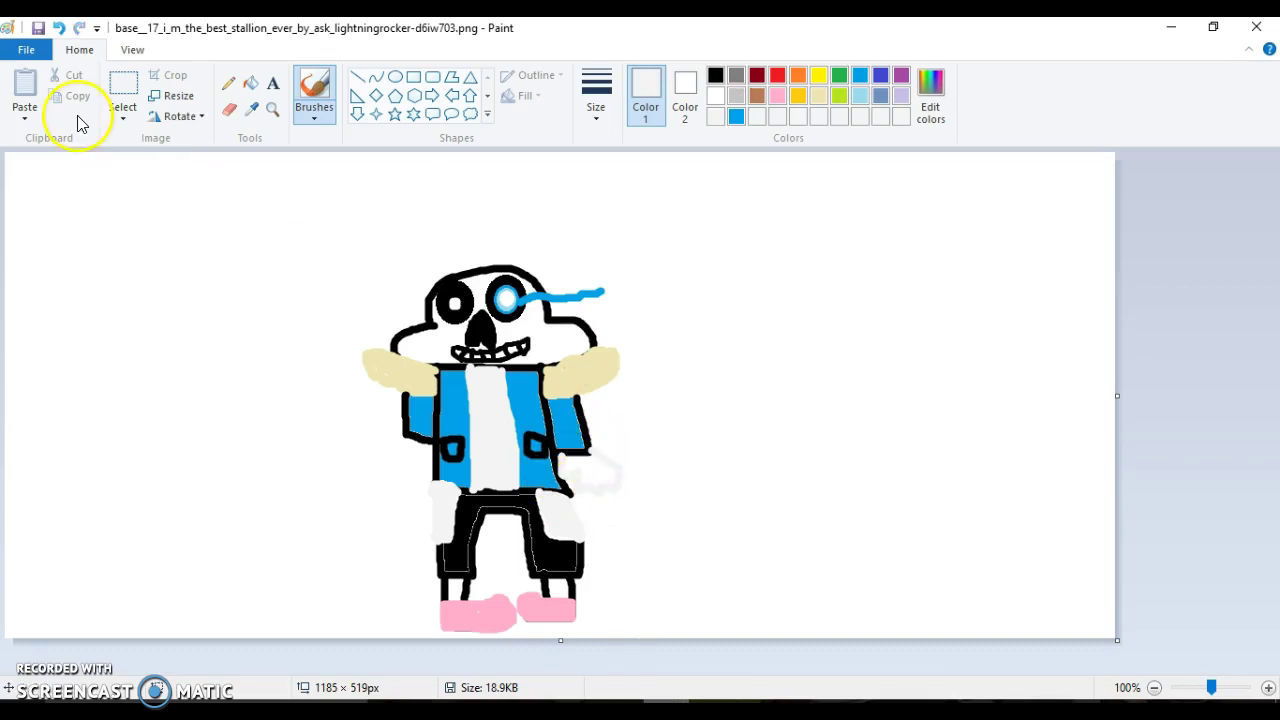
{"action": "left_click", "coordinate": [58, 28]}
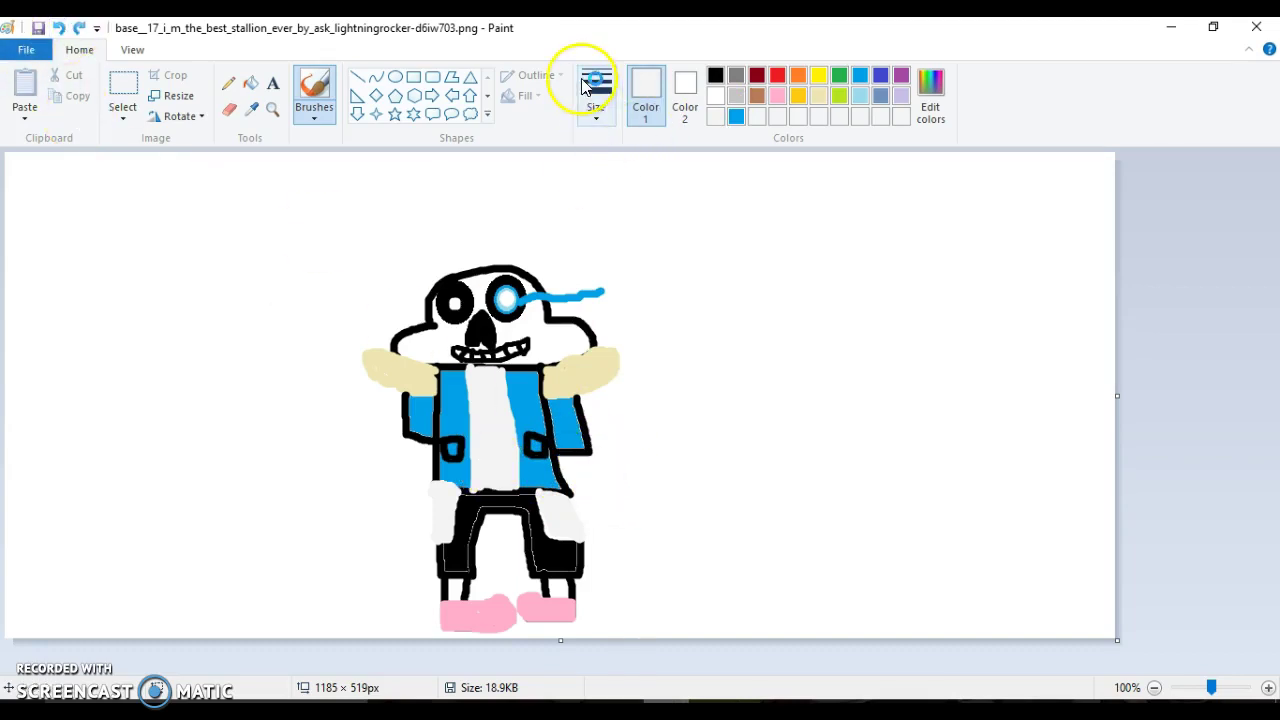
{"action": "left_click", "coordinate": [717, 82]}
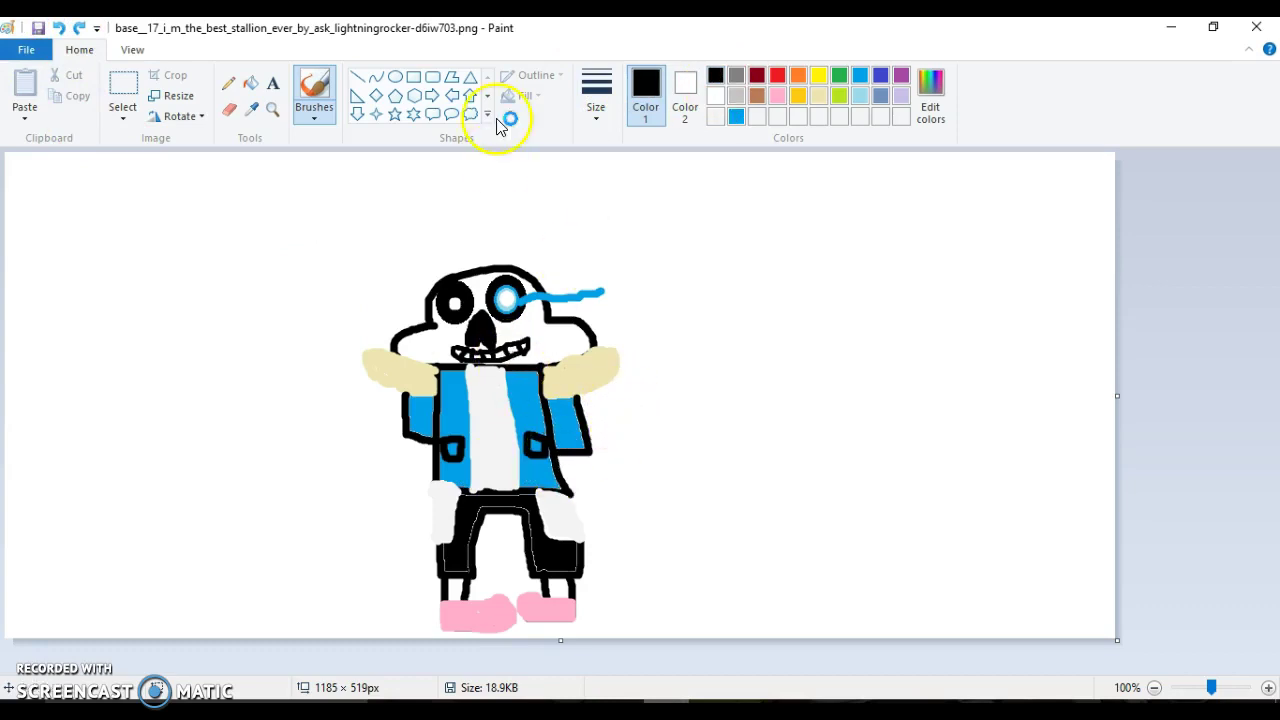
{"action": "left_click", "coordinate": [715, 96]}
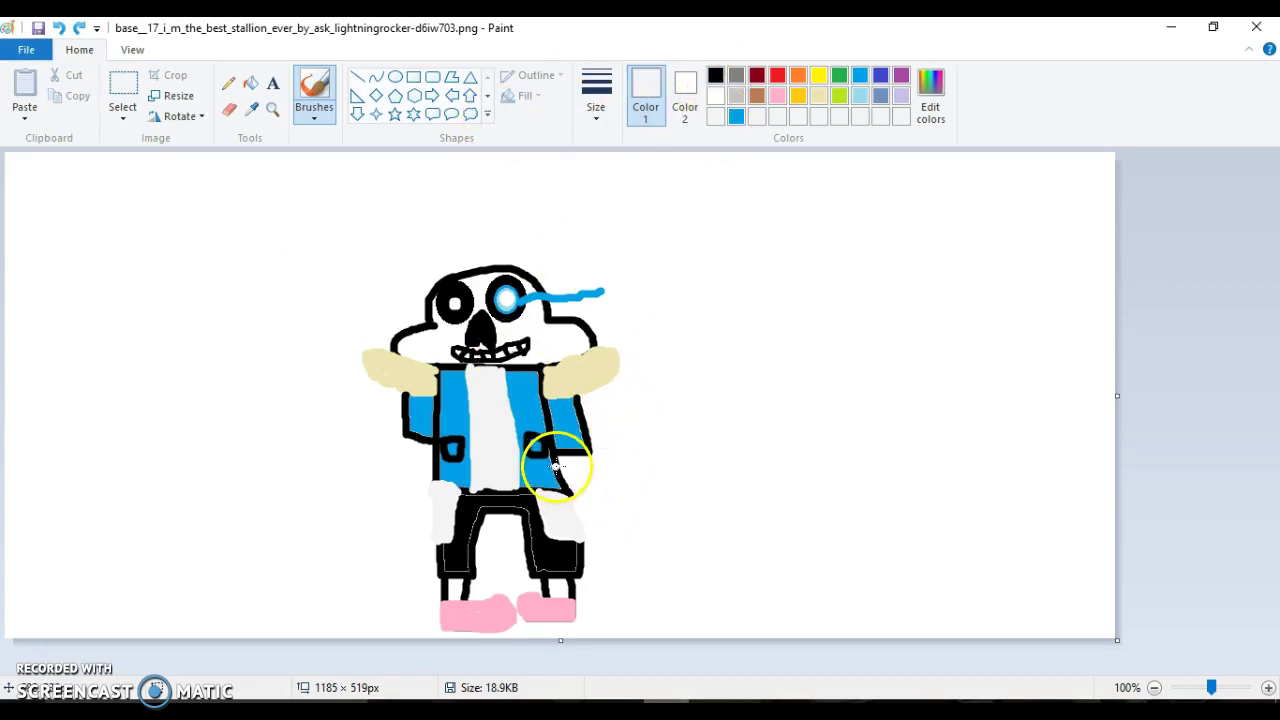
{"action": "mouse_move", "coordinate": [557, 452]}
{"action": "left_mouse_down"}
{"action": "mouse_move", "coordinate": [572, 484]}
{"action": "mouse_move", "coordinate": [600, 486]}
{"action": "mouse_move", "coordinate": [592, 456]}
{"action": "left_mouse_up"}
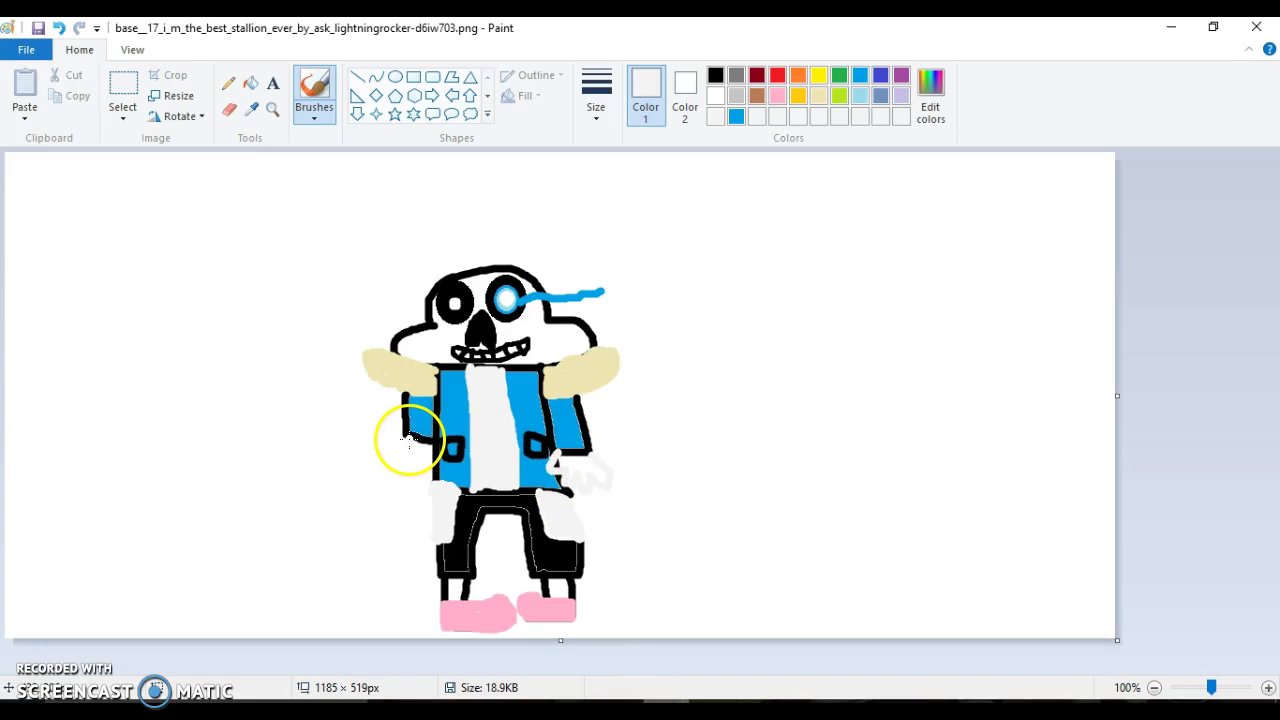
{"action": "mouse_move", "coordinate": [408, 436]}
{"action": "left_mouse_down"}
{"action": "mouse_move", "coordinate": [397, 477]}
{"action": "mouse_move", "coordinate": [414, 457]}
{"action": "mouse_move", "coordinate": [413, 481]}
{"action": "left_mouse_up"}
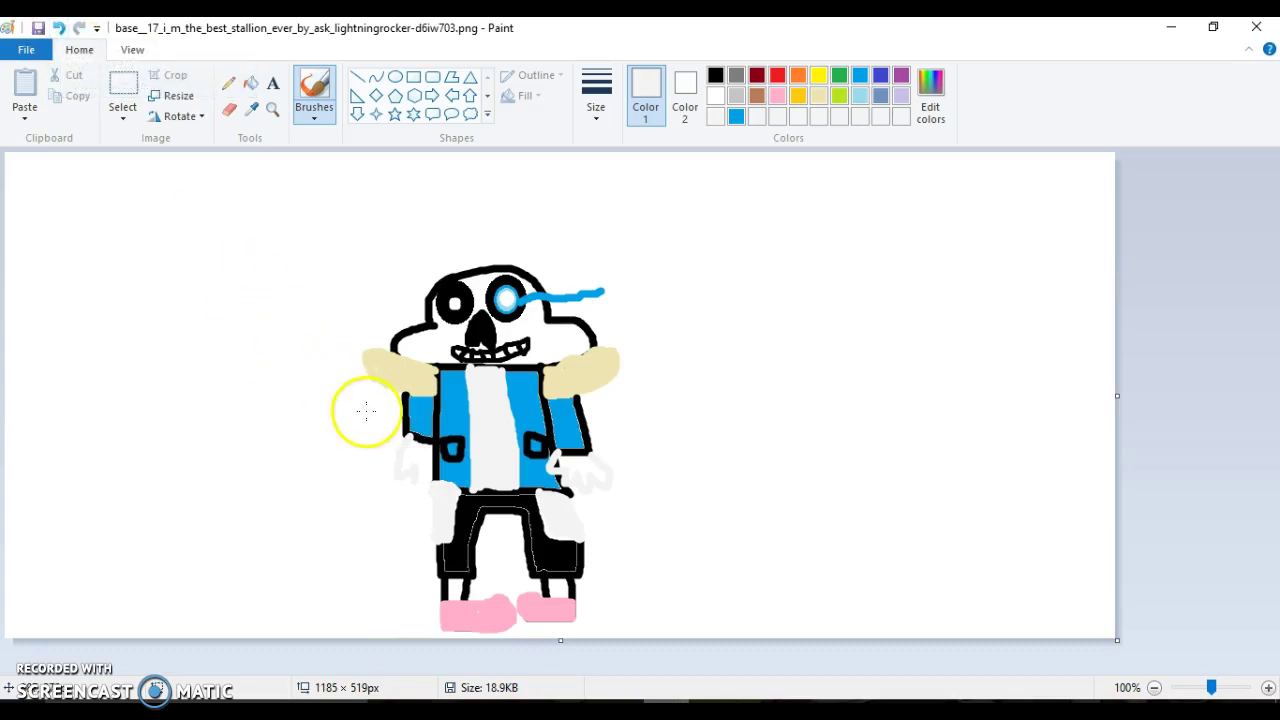
{"action": "mouse_move", "coordinate": [421, 468]}
{"action": "left_mouse_down"}
{"action": "mouse_move", "coordinate": [432, 476]}
{"action": "mouse_move", "coordinate": [435, 461]}
{"action": "left_mouse_up"}
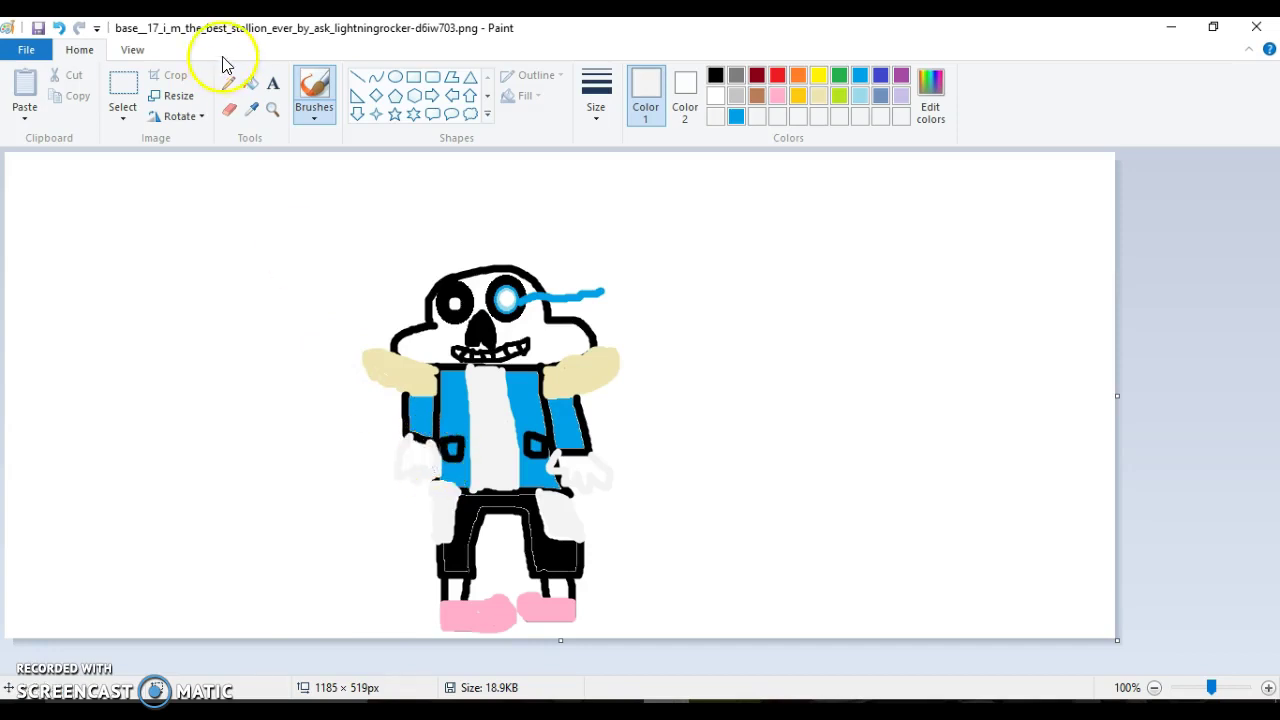
Fill both hands with light grey and brush over the remaining gaps and dark marks
{"action": "left_click", "coordinate": [251, 82]}
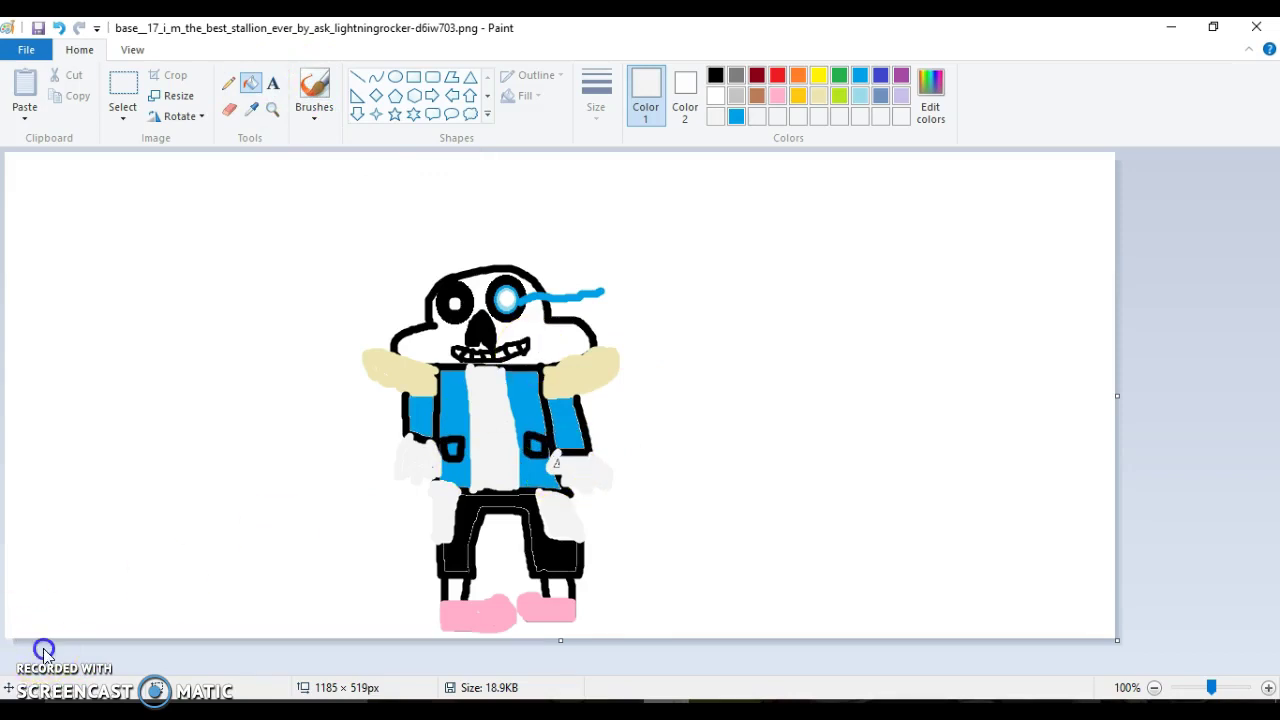
{"action": "left_click", "coordinate": [318, 88]}
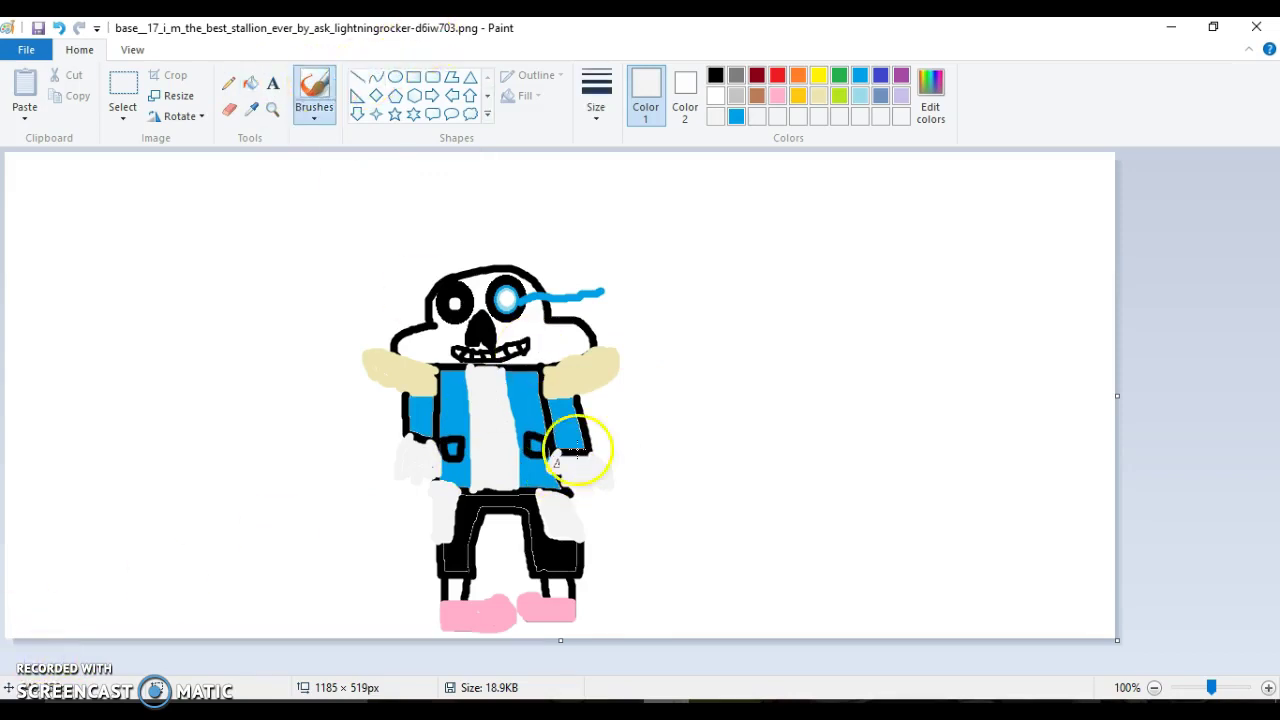
{"action": "mouse_move", "coordinate": [558, 463]}
{"action": "left_mouse_down"}
{"action": "mouse_move", "coordinate": [600, 480]}
{"action": "mouse_move", "coordinate": [588, 477]}
{"action": "left_mouse_up"}
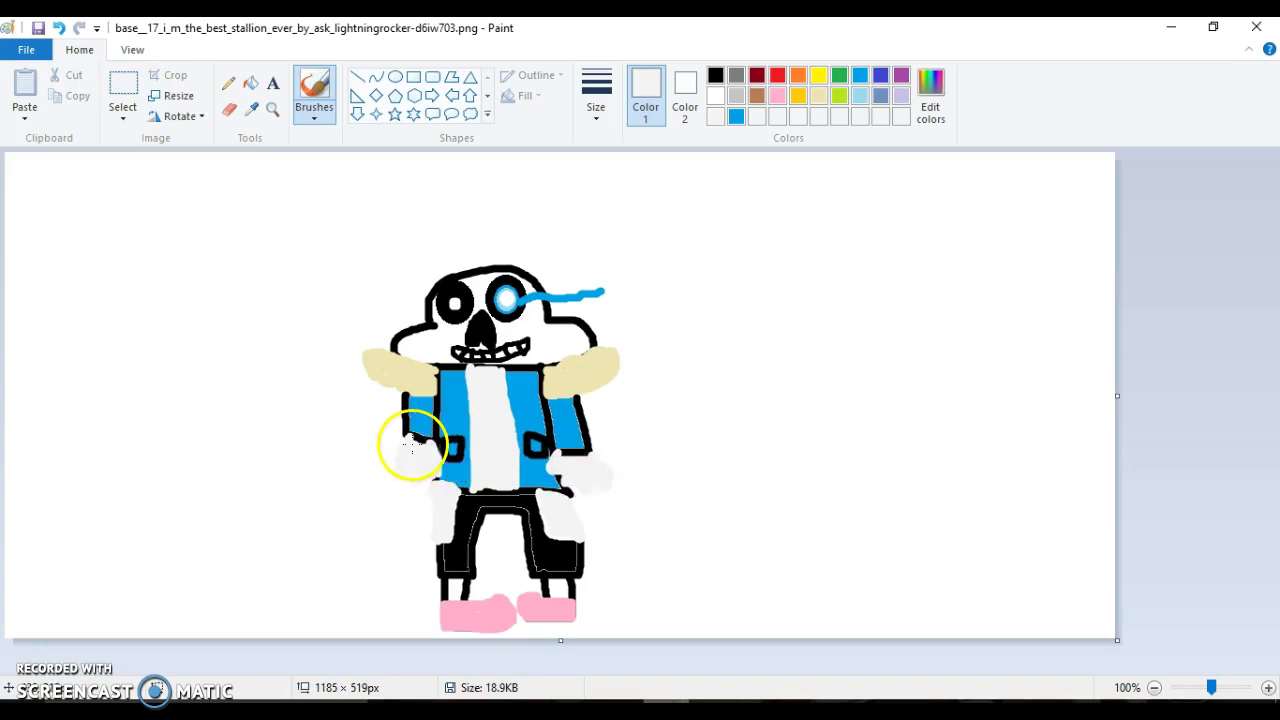
{"action": "mouse_move", "coordinate": [427, 455]}
{"action": "left_mouse_down"}
{"action": "mouse_move", "coordinate": [428, 442]}
{"action": "mouse_move", "coordinate": [403, 467]}
{"action": "left_mouse_up"}
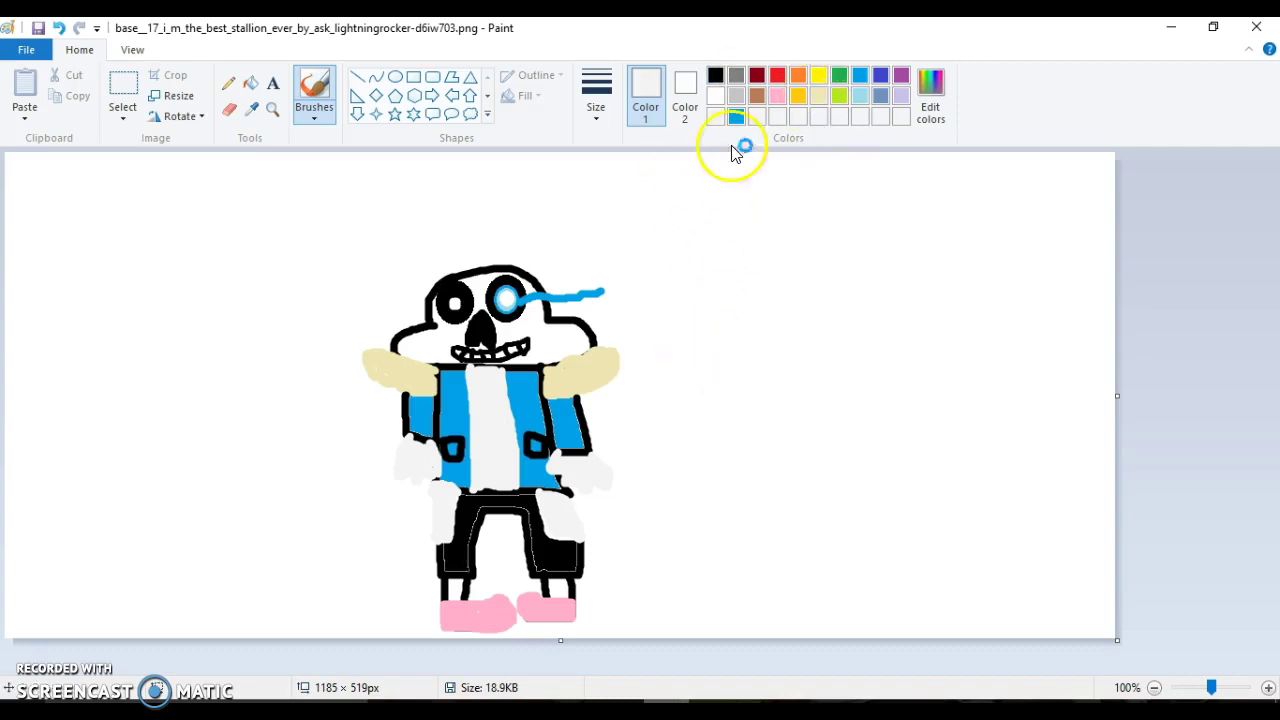
Draw straight gold ground lines from the slippers to both canvas edges and fill the strip below them with gold
{"action": "left_click", "coordinate": [798, 95]}
{"action": "left_click", "coordinate": [357, 77]}
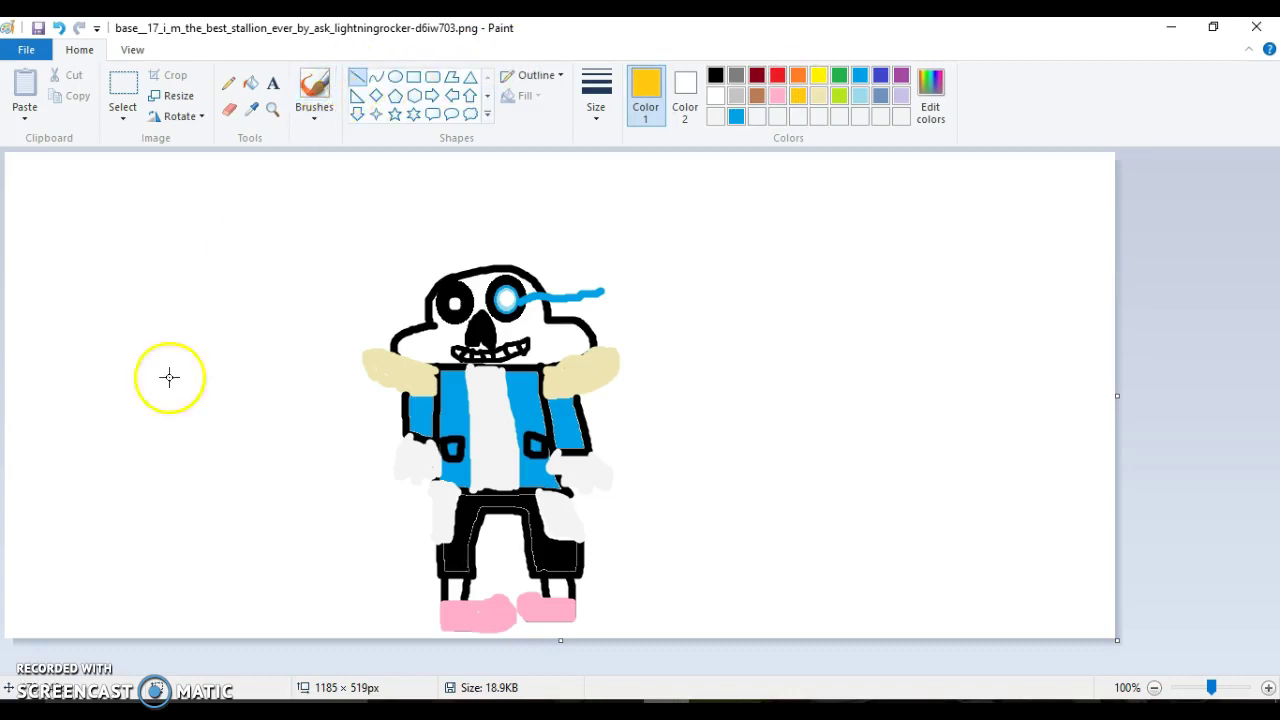
{"action": "left_click_drag", "start_coordinate": [6, 552], "coordinate": [434, 551]}
{"action": "left_click_drag", "start_coordinate": [311, 551], "coordinate": [313, 611]}
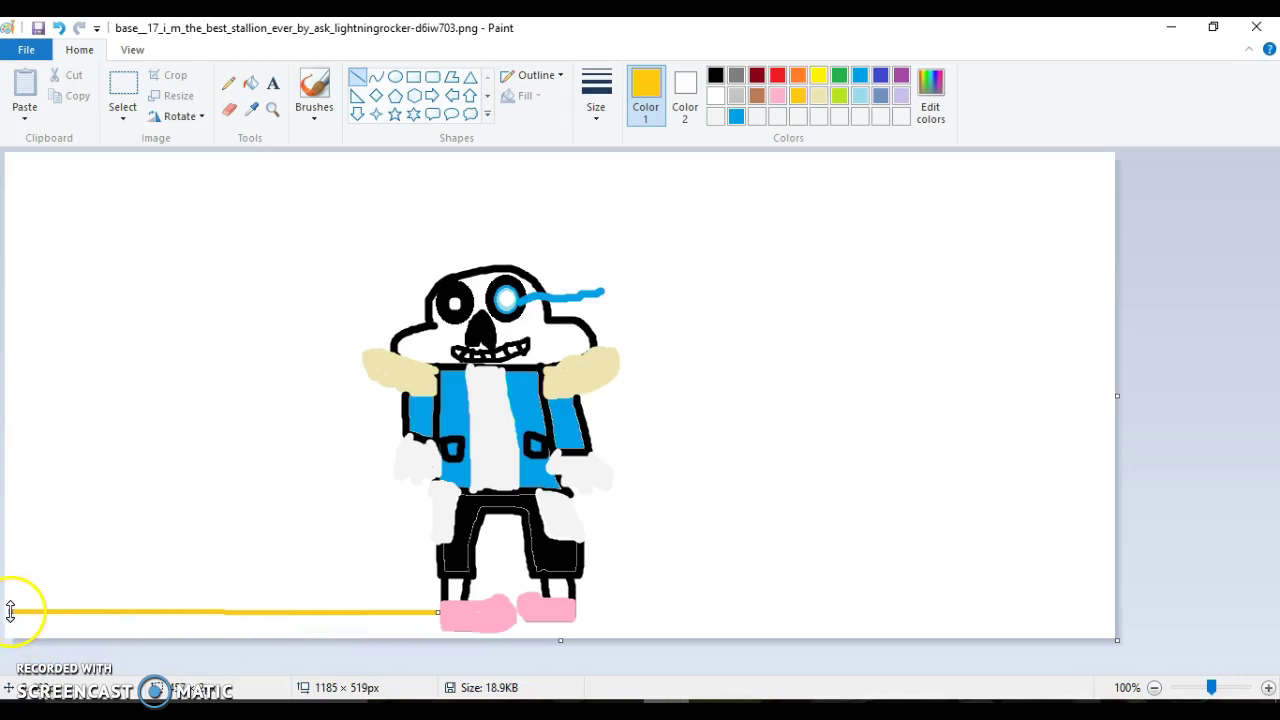
{"action": "mouse_move", "coordinate": [586, 608]}
{"action": "left_mouse_down"}
{"action": "mouse_move", "coordinate": [571, 608]}
{"action": "mouse_move", "coordinate": [1122, 607]}
{"action": "left_mouse_up"}
{"action": "left_click", "coordinate": [250, 84]}
{"action": "left_click", "coordinate": [296, 622]}
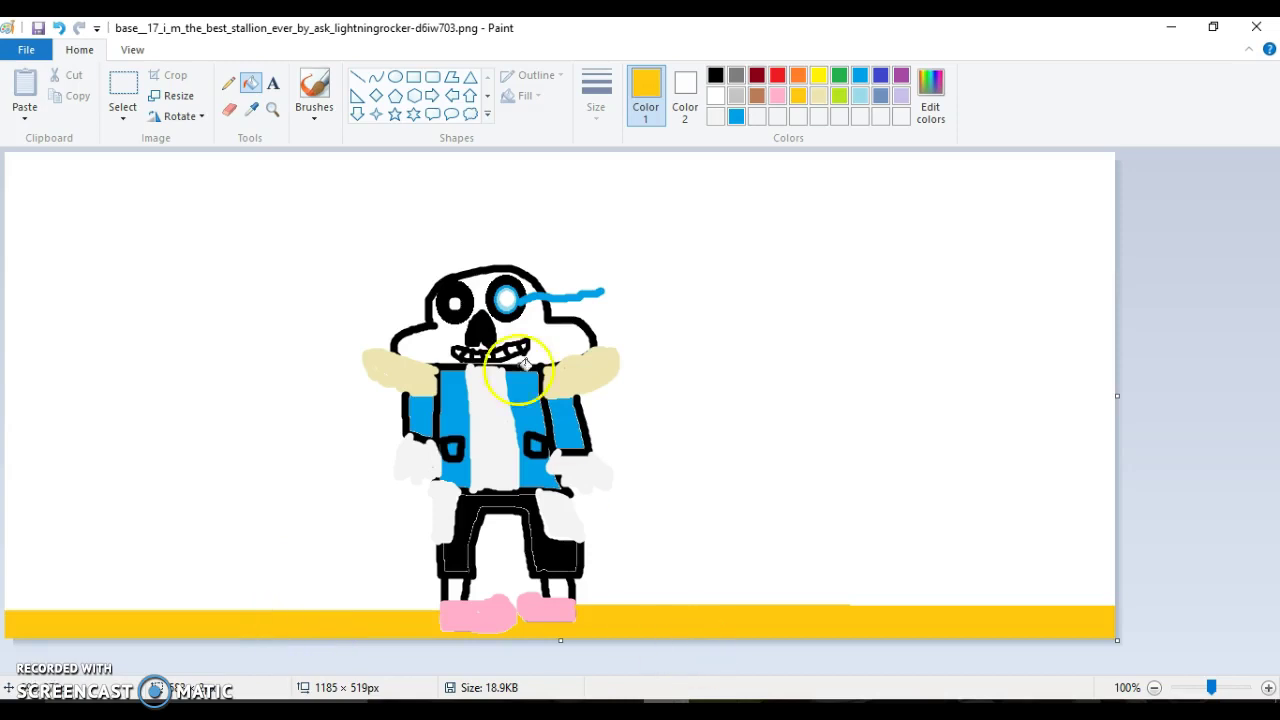
Mix a lighter gold with red 255, green 214 and blue 70, and add it to the custom colors
{"action": "left_click", "coordinate": [931, 95]}
{"action": "left_click", "coordinate": [829, 298]}
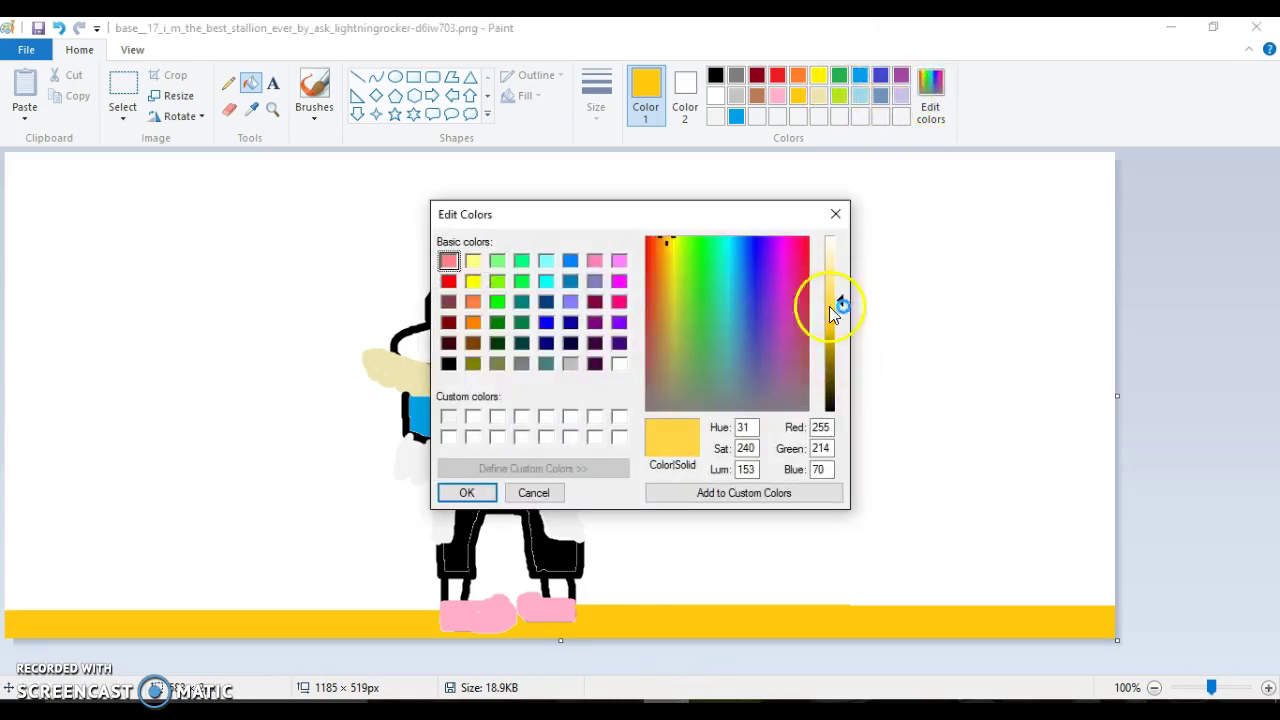
{"action": "left_click", "coordinate": [652, 490]}
{"action": "left_click", "coordinate": [480, 493]}
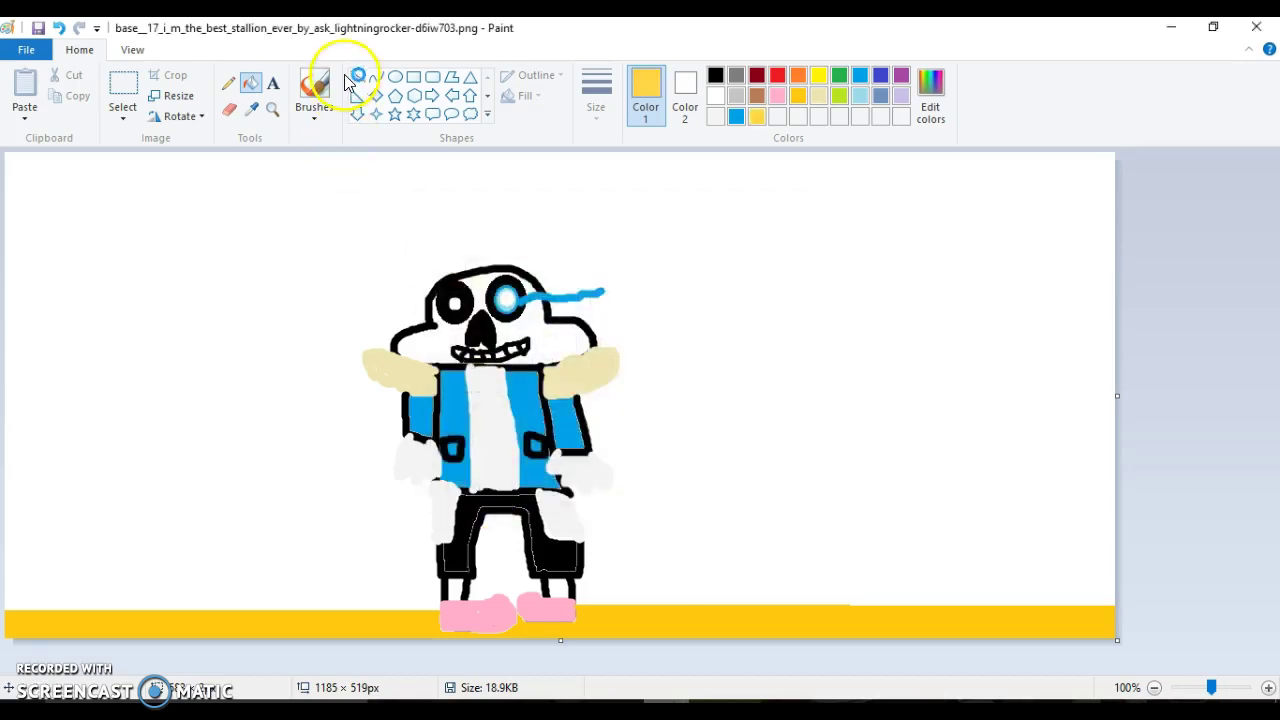
Draw a vertical lighter-gold line across the ground strip beside the slippers and fill the section beyond it with that colour
{"action": "left_click", "coordinate": [358, 77]}
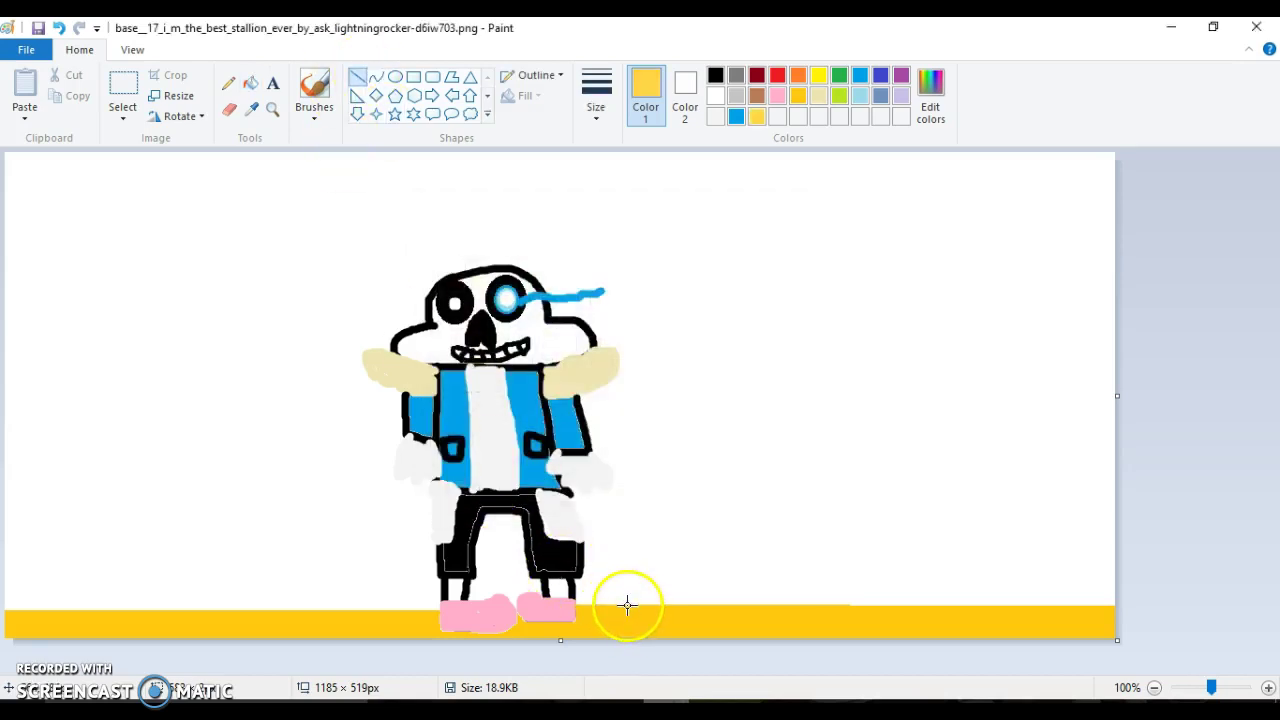
{"action": "left_click_drag", "start_coordinate": [627, 604], "coordinate": [626, 657]}
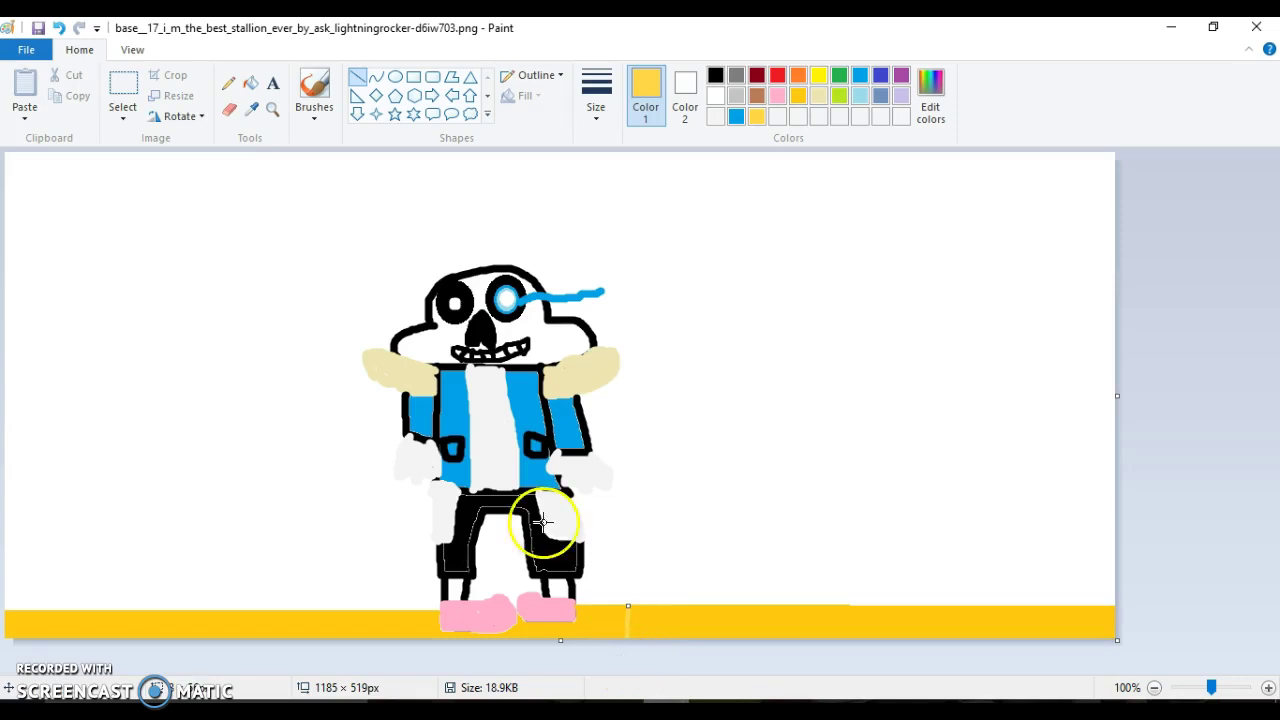
{"action": "left_click", "coordinate": [358, 77]}
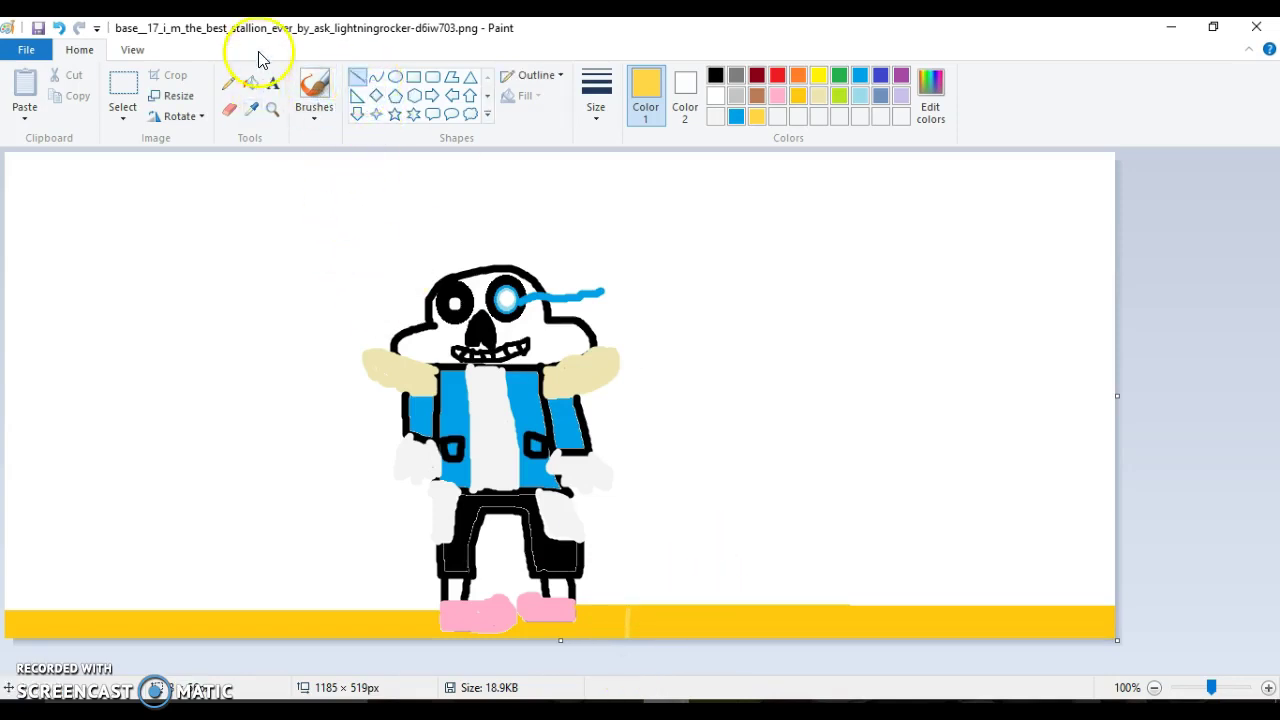
{"action": "left_click", "coordinate": [250, 88]}
{"action": "left_click", "coordinate": [723, 620]}
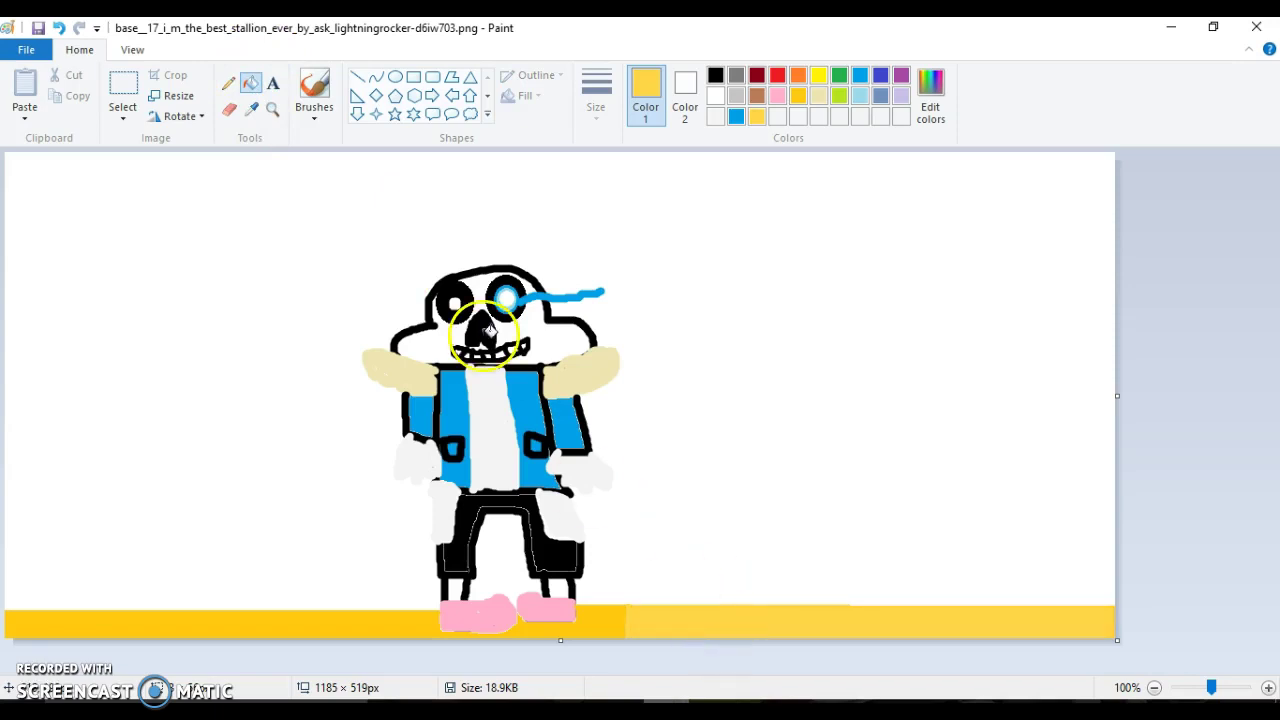
{"action": "left_click", "coordinate": [358, 77]}
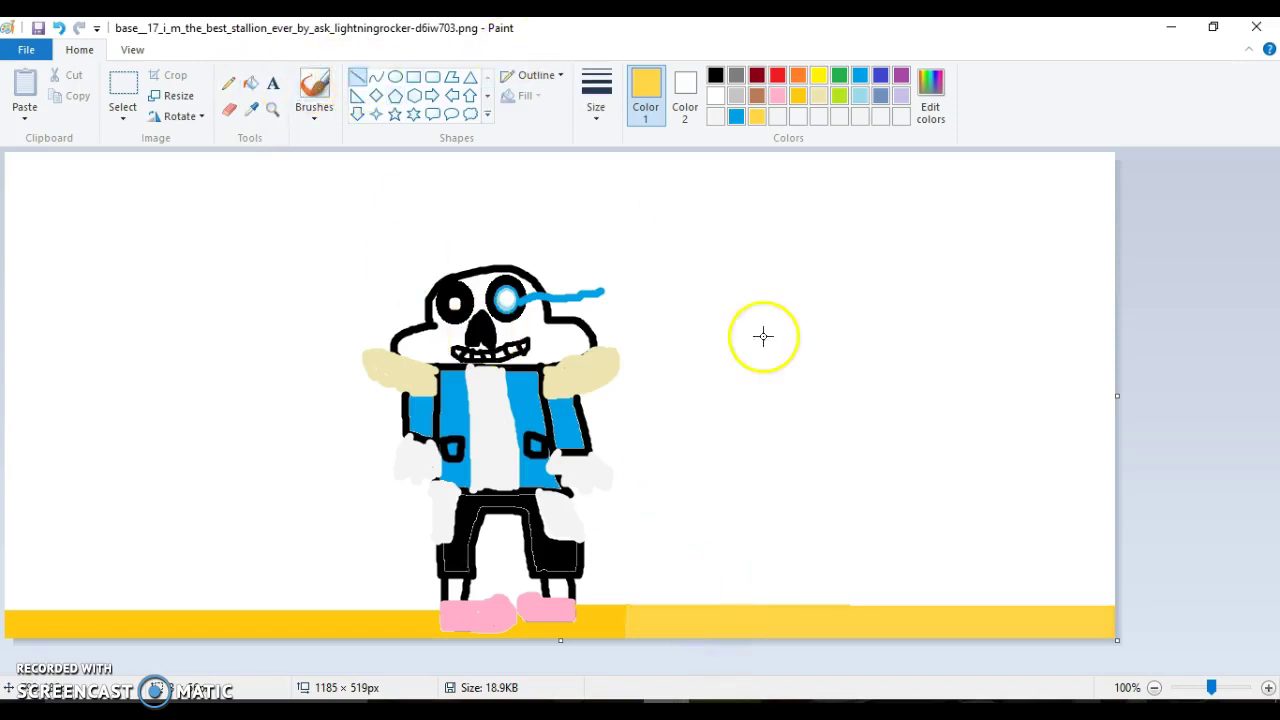
Split the lighter-gold ground right of Sans with two vertical lines, filling the middle section gold and the outermost section lighter gold
{"action": "left_click", "coordinate": [800, 97]}
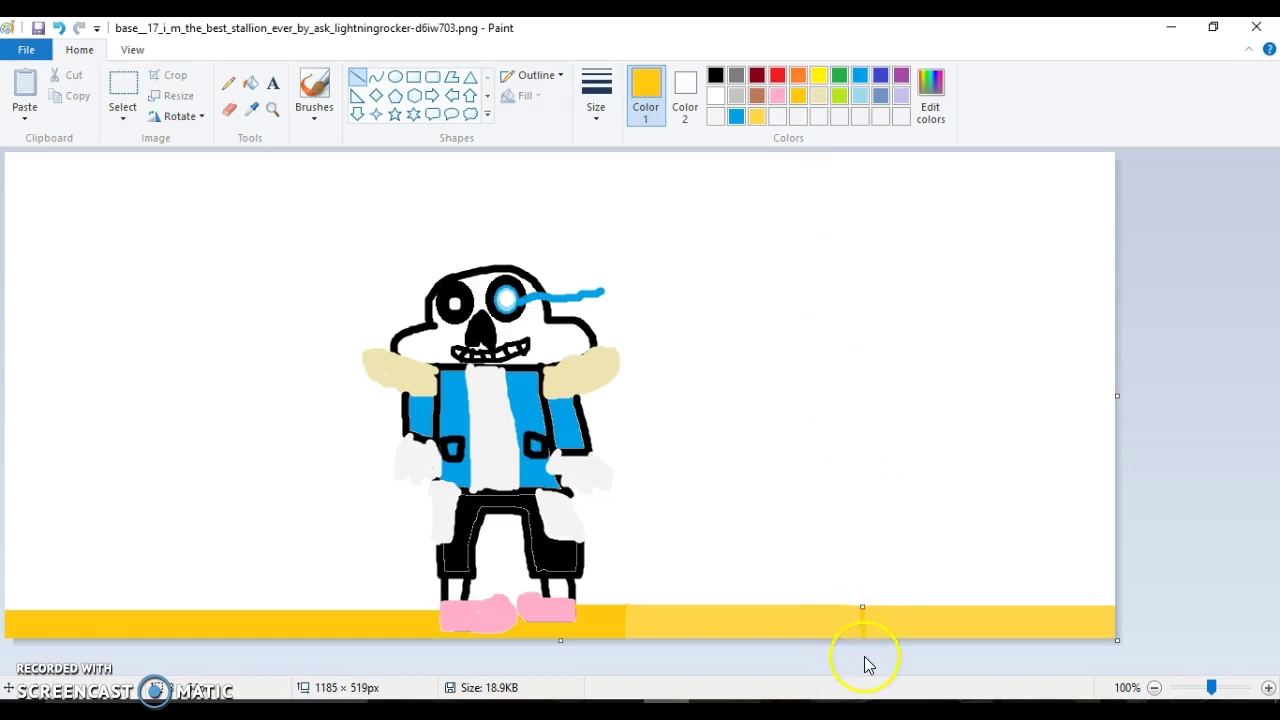
{"action": "left_click", "coordinate": [250, 83]}
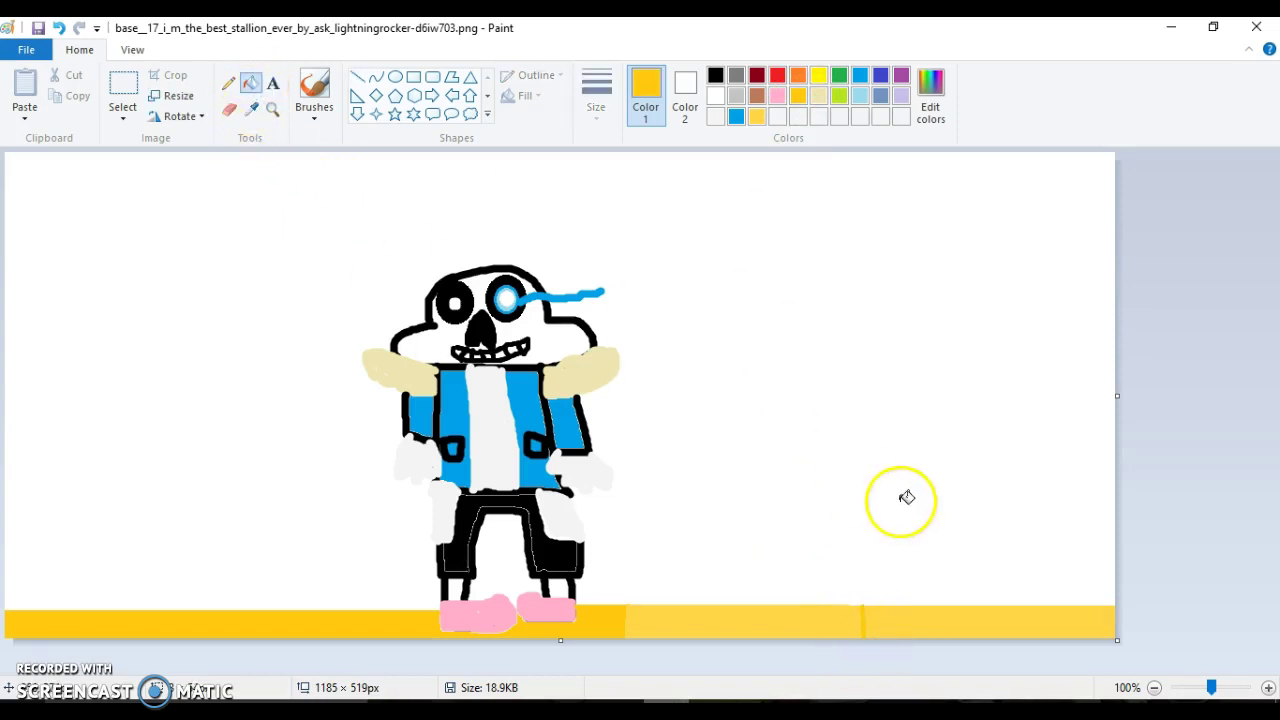
{"action": "left_click", "coordinate": [906, 618]}
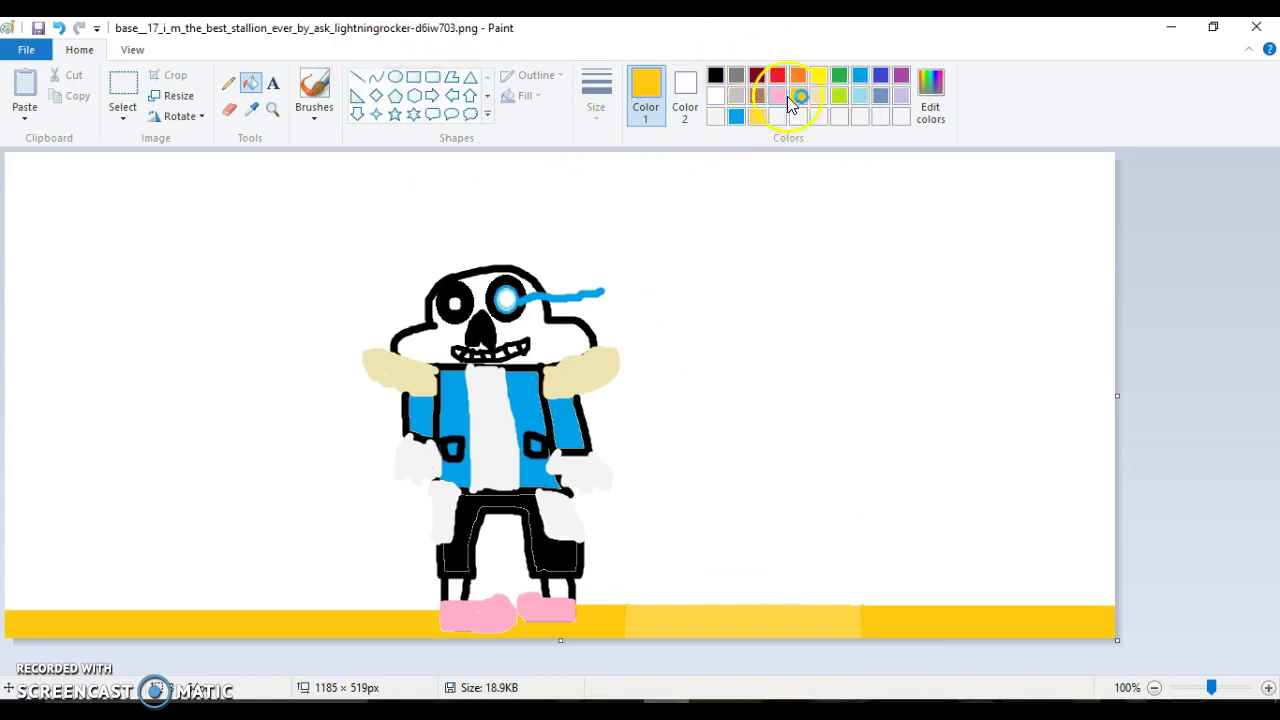
{"action": "left_click", "coordinate": [357, 78]}
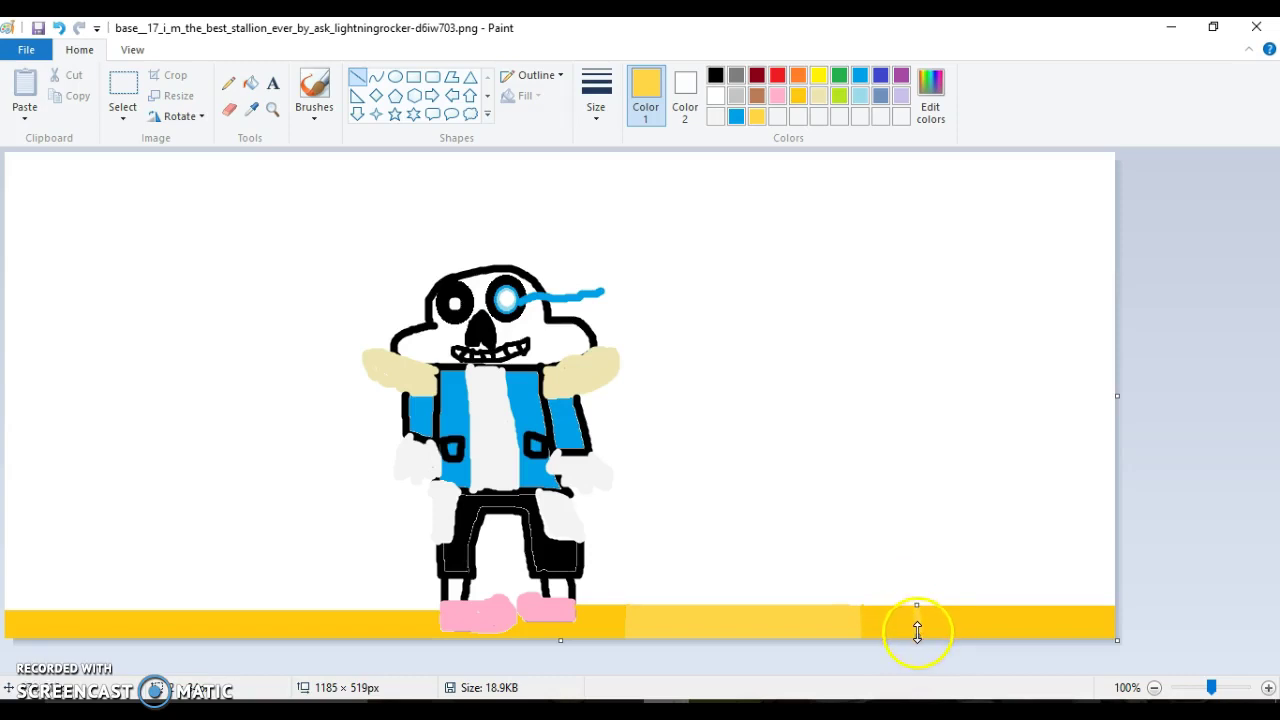
{"action": "left_click", "coordinate": [251, 83]}
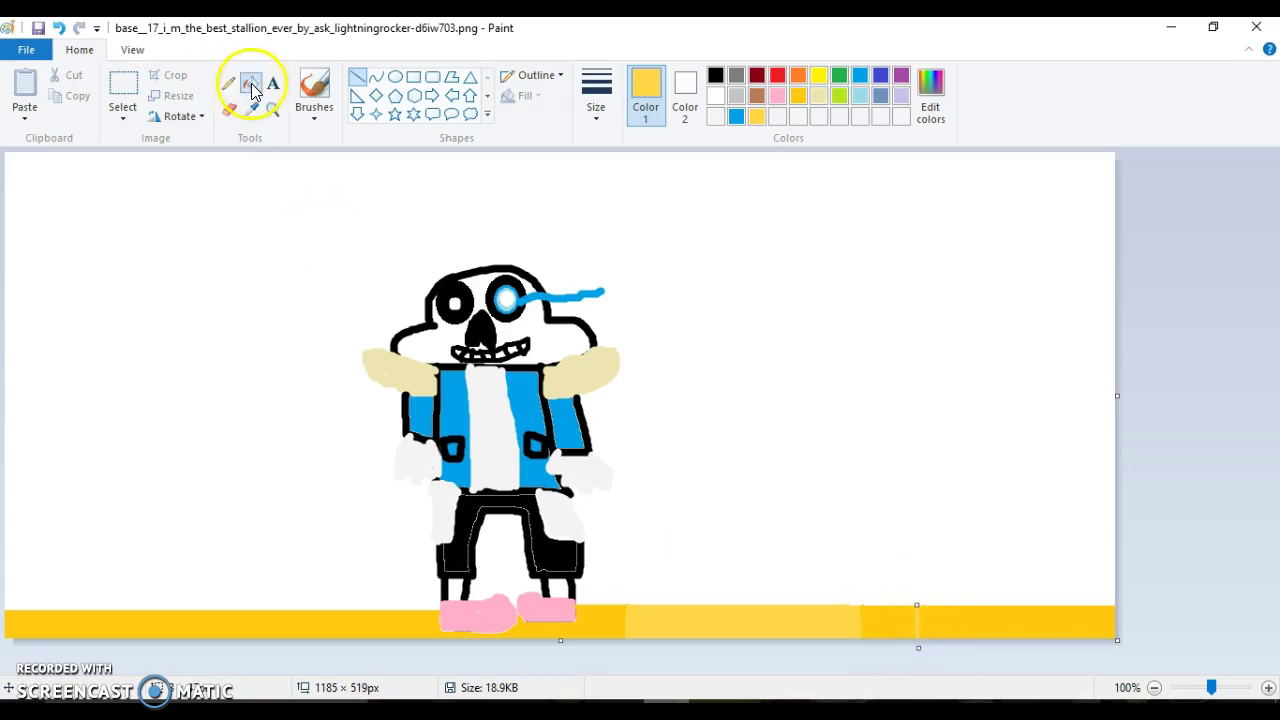
{"action": "left_click", "coordinate": [981, 628]}
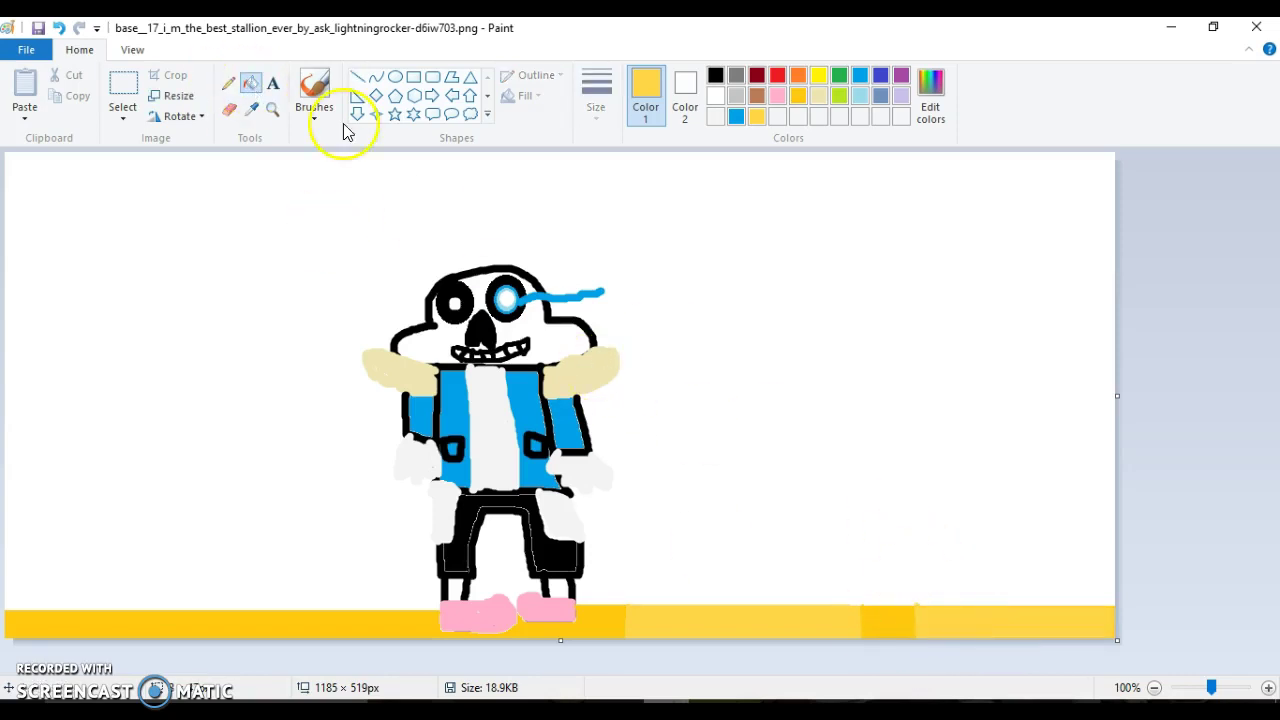
Split the ground left of Sans with two vertical lines, filling the middle section lighter gold and the section at the canvas edge gold
{"action": "left_click", "coordinate": [358, 82]}
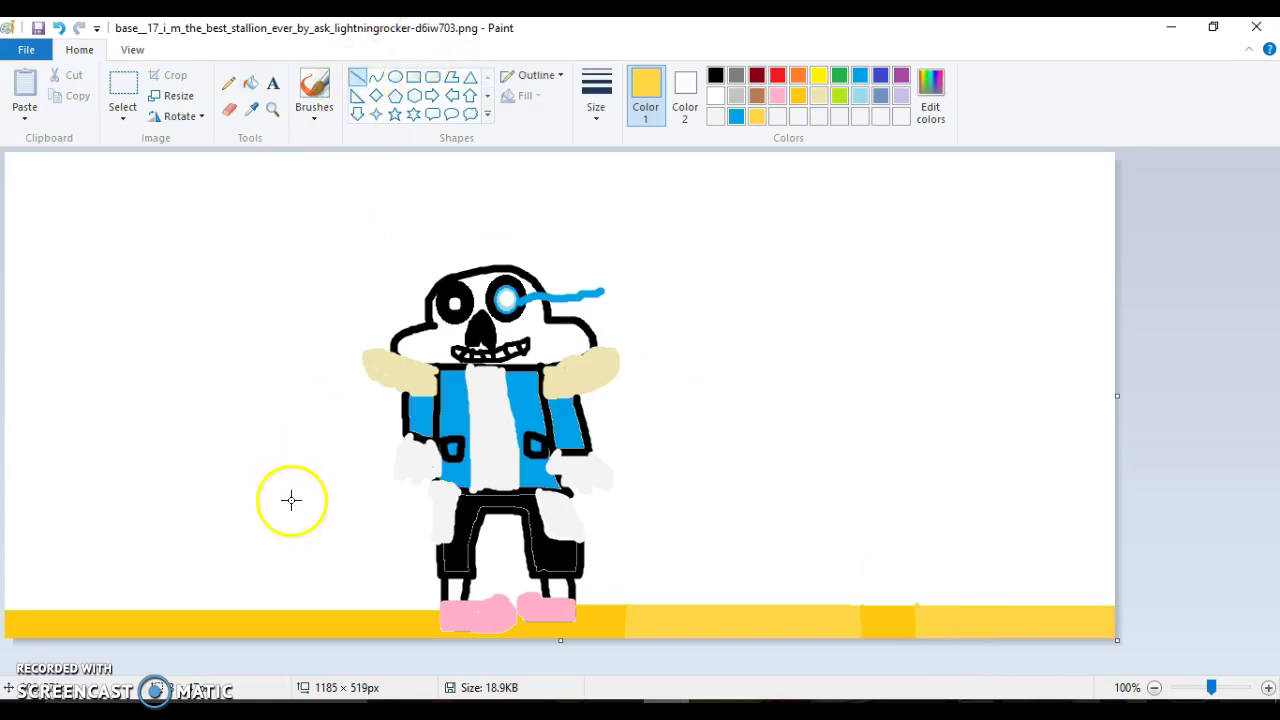
{"action": "left_click_drag", "start_coordinate": [335, 638], "coordinate": [335, 611]}
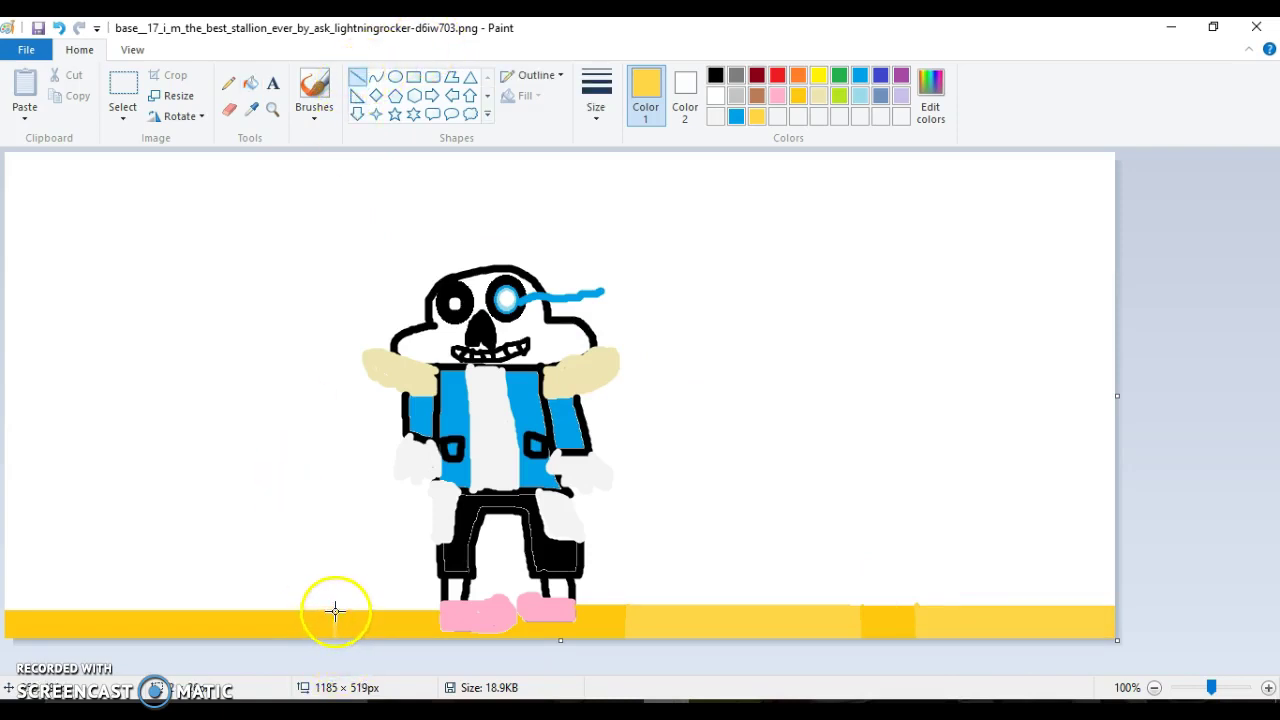
{"action": "left_click", "coordinate": [250, 83]}
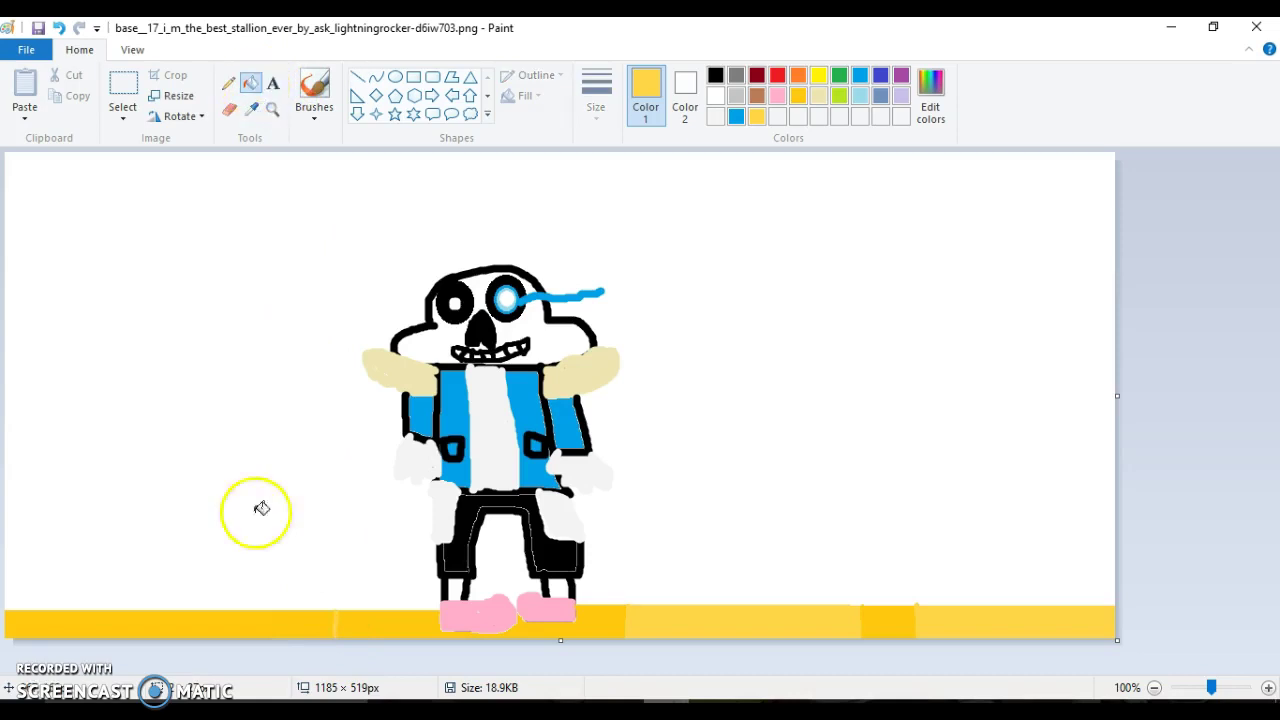
{"action": "left_click", "coordinate": [290, 620]}
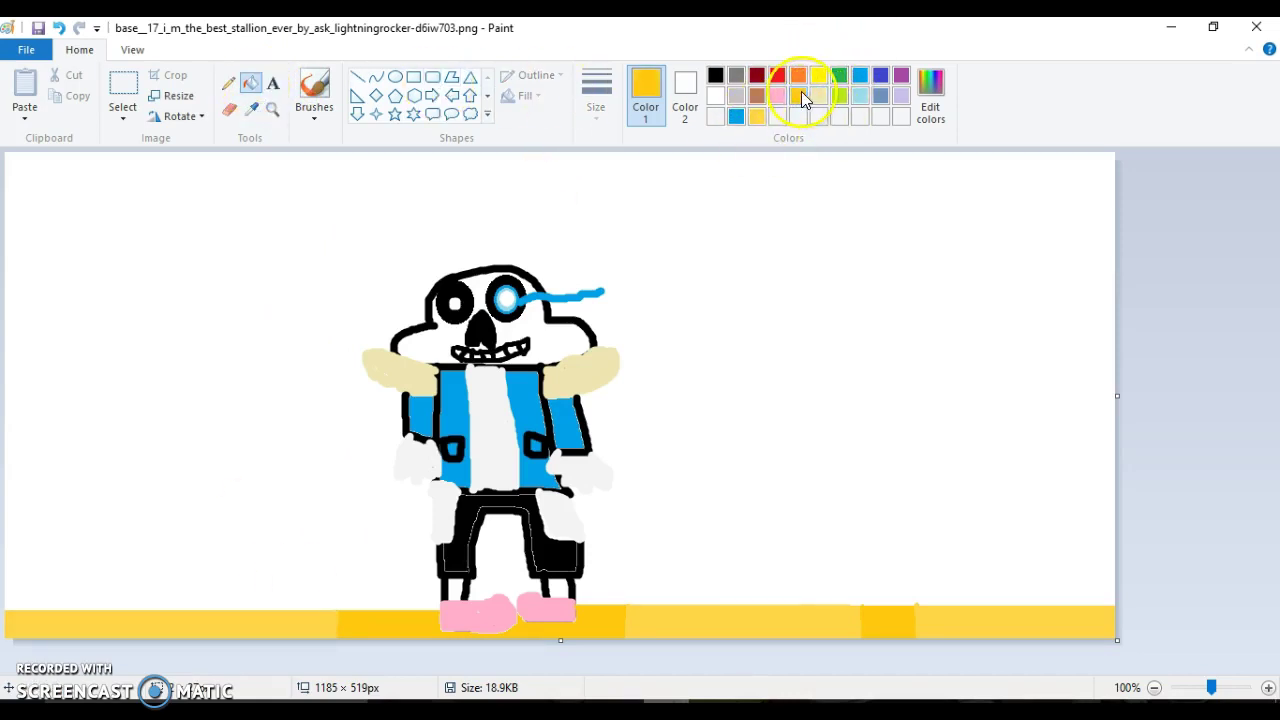
{"action": "left_click", "coordinate": [362, 89]}
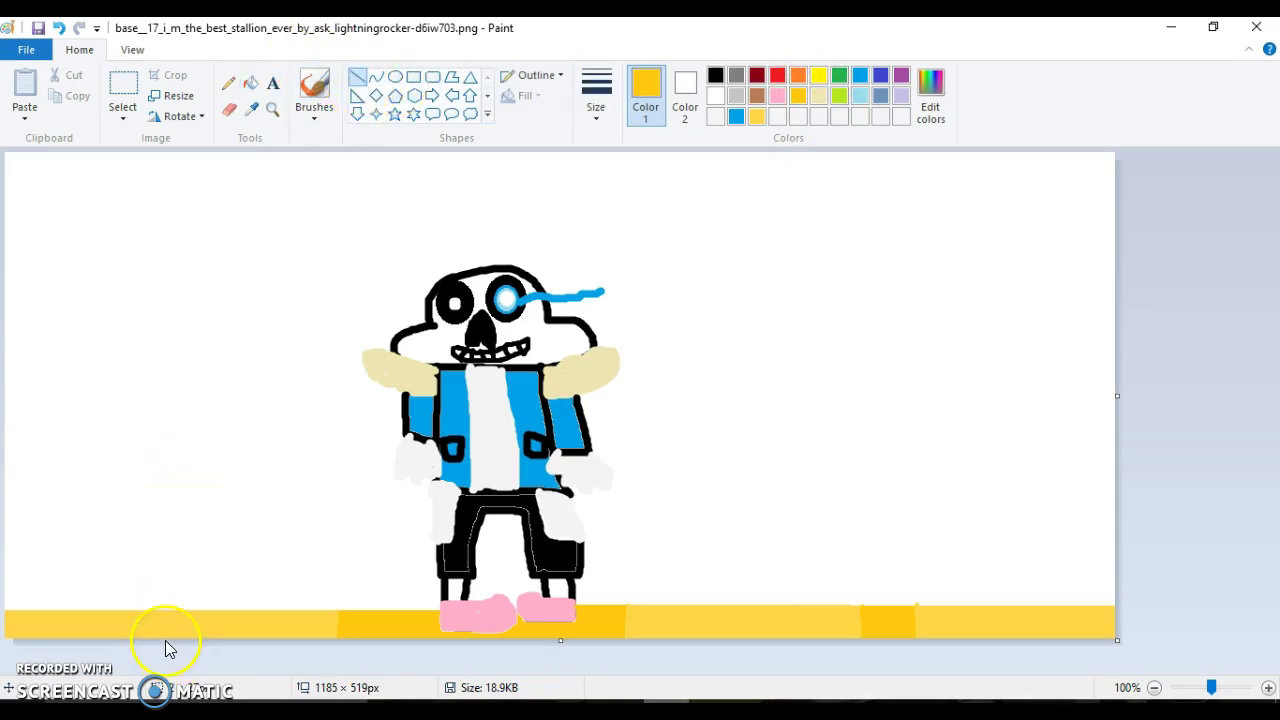
{"action": "left_click_drag", "start_coordinate": [168, 606], "coordinate": [167, 636]}
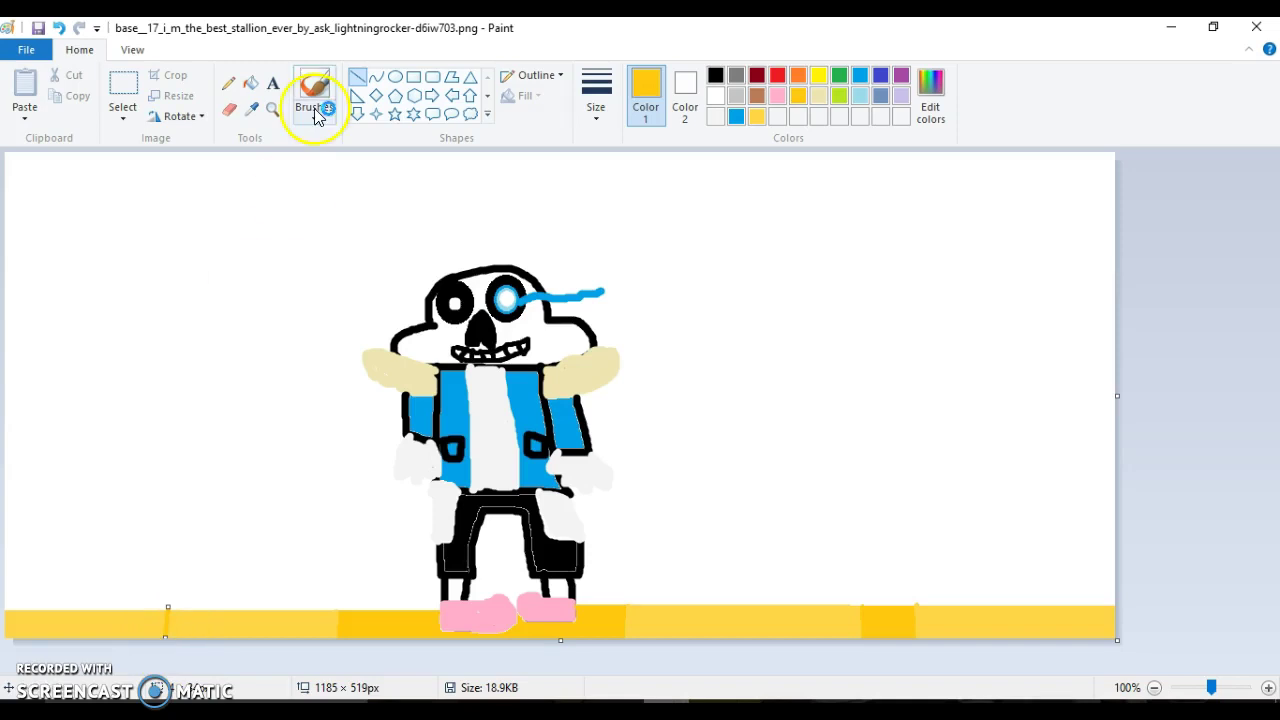
{"action": "left_click", "coordinate": [250, 83]}
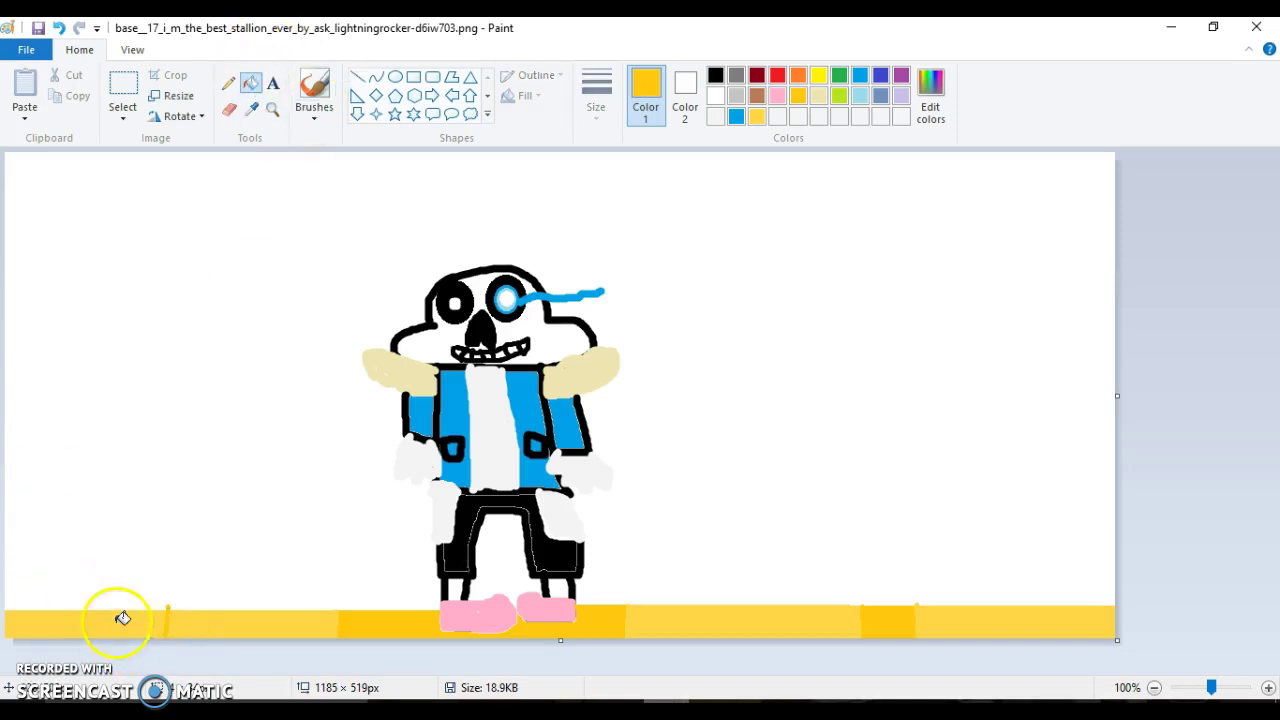
{"action": "left_click", "coordinate": [122, 618]}
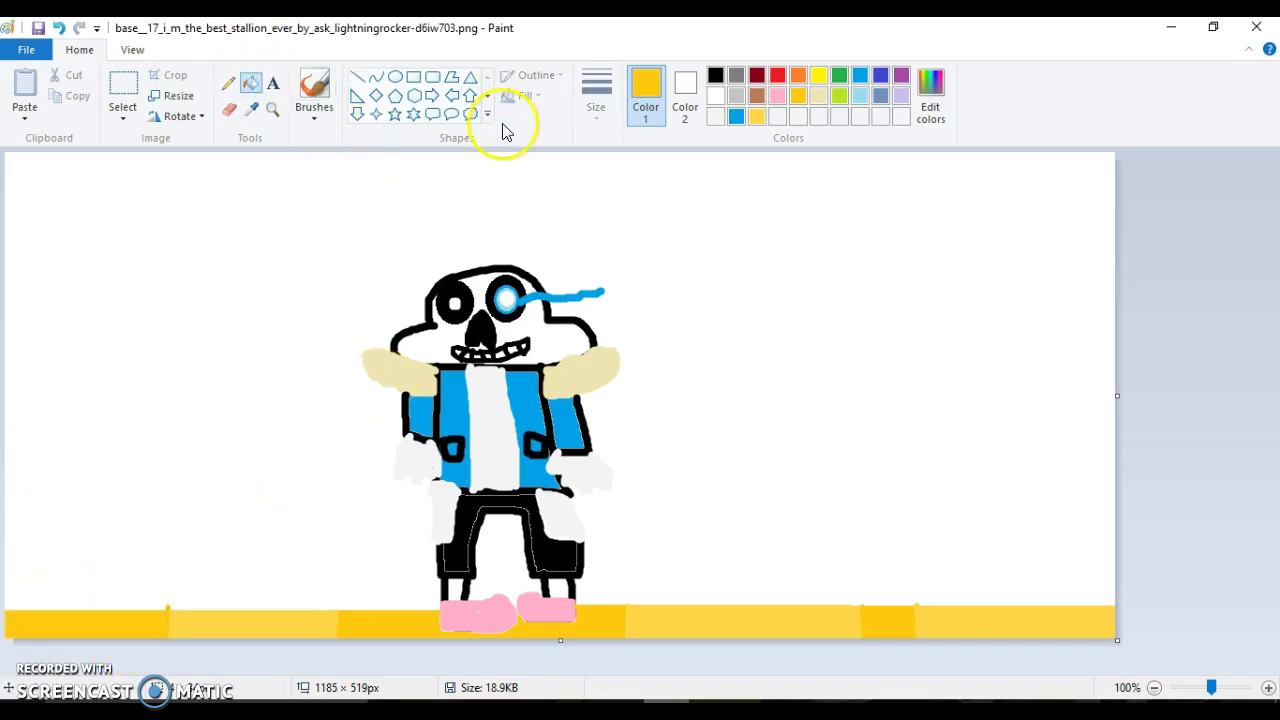
Mix a darker gold with red 213, green 165 and blue 0, and add it to the custom colors
{"action": "left_click", "coordinate": [312, 92]}
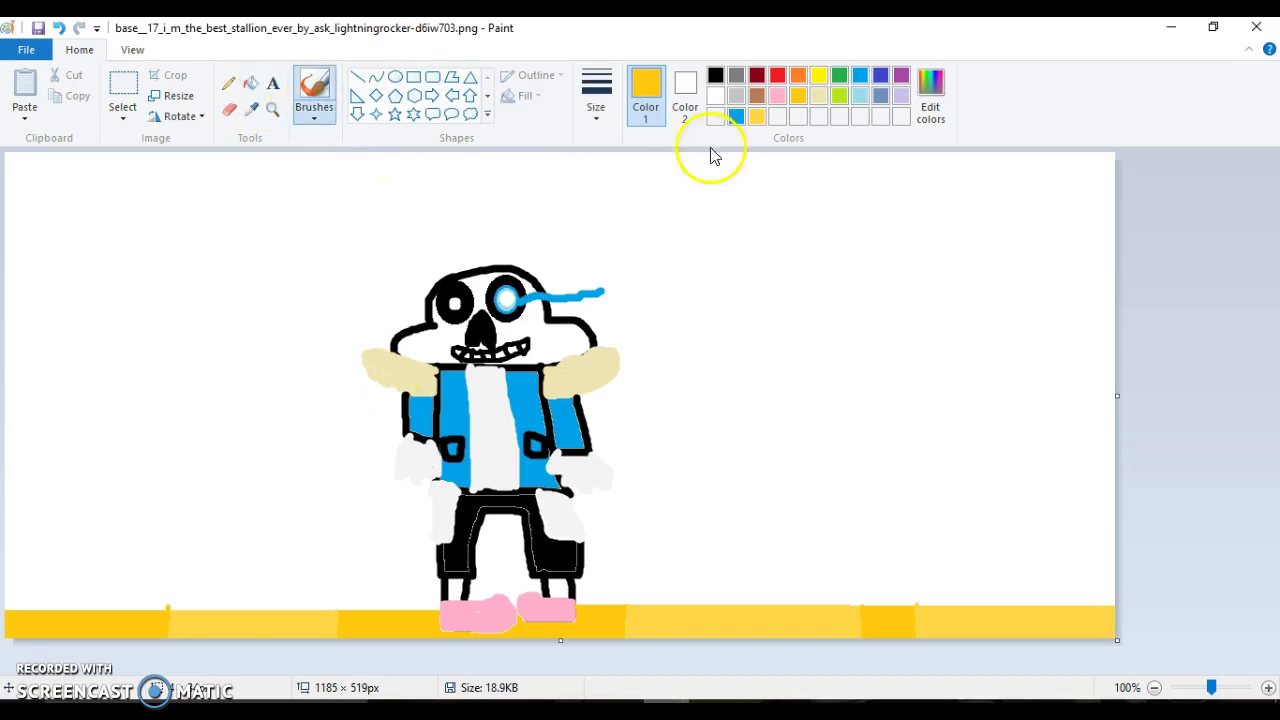
{"action": "left_click", "coordinate": [932, 90]}
{"action": "left_click", "coordinate": [839, 342]}
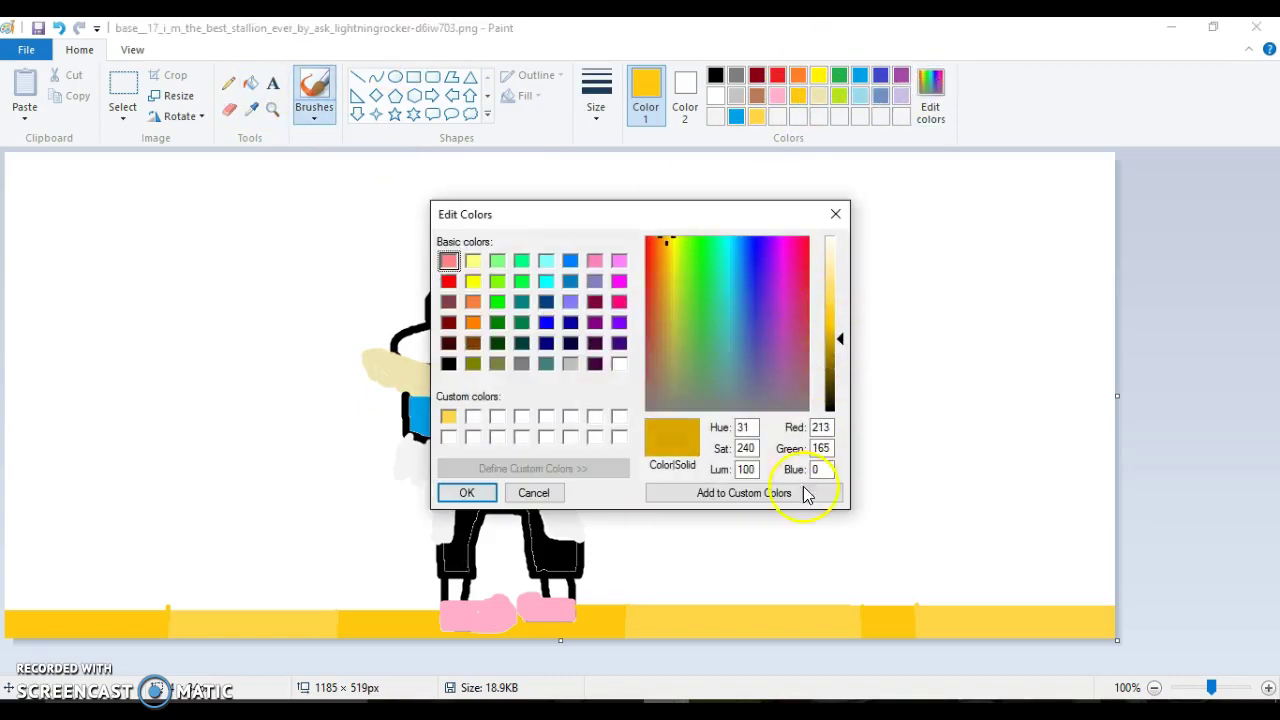
{"action": "left_click", "coordinate": [466, 492]}
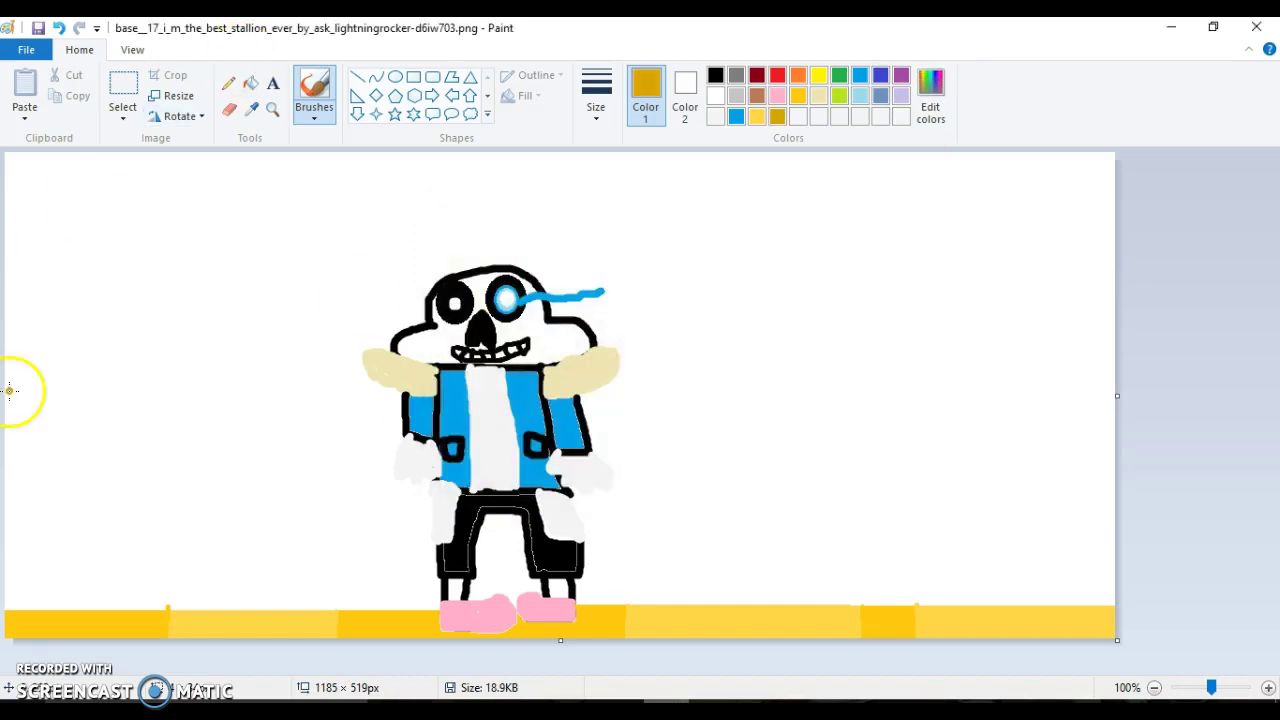
Brush a tall pillar outline with a cap and base along the canvas's left edge and fill it with dark gold
{"action": "mouse_move", "coordinate": [8, 183]}
{"action": "left_mouse_down"}
{"action": "mouse_move", "coordinate": [90, 181]}
{"action": "mouse_move", "coordinate": [93, 204]}
{"action": "mouse_move", "coordinate": [8, 202]}
{"action": "mouse_move", "coordinate": [83, 199]}
{"action": "mouse_move", "coordinate": [93, 235]}
{"action": "mouse_move", "coordinate": [111, 328]}
{"action": "mouse_move", "coordinate": [141, 605]}
{"action": "left_mouse_up"}
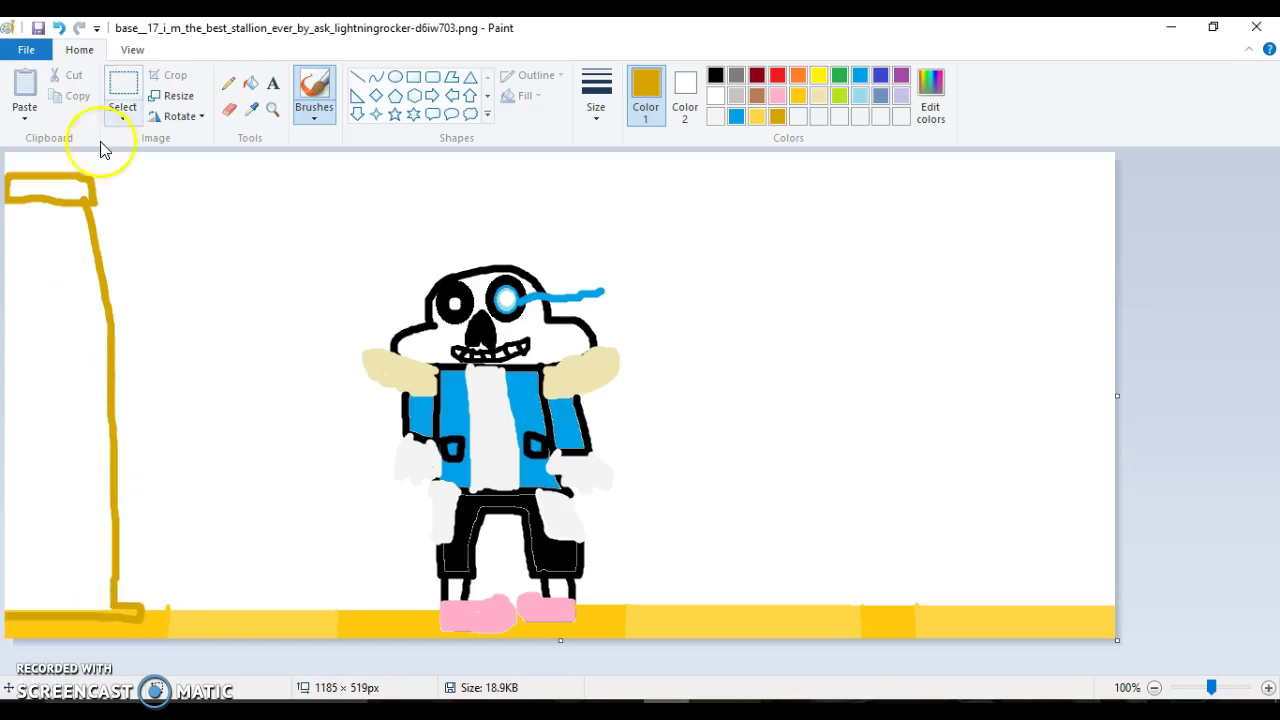
{"action": "left_click", "coordinate": [250, 83]}
{"action": "left_click", "coordinate": [86, 300]}
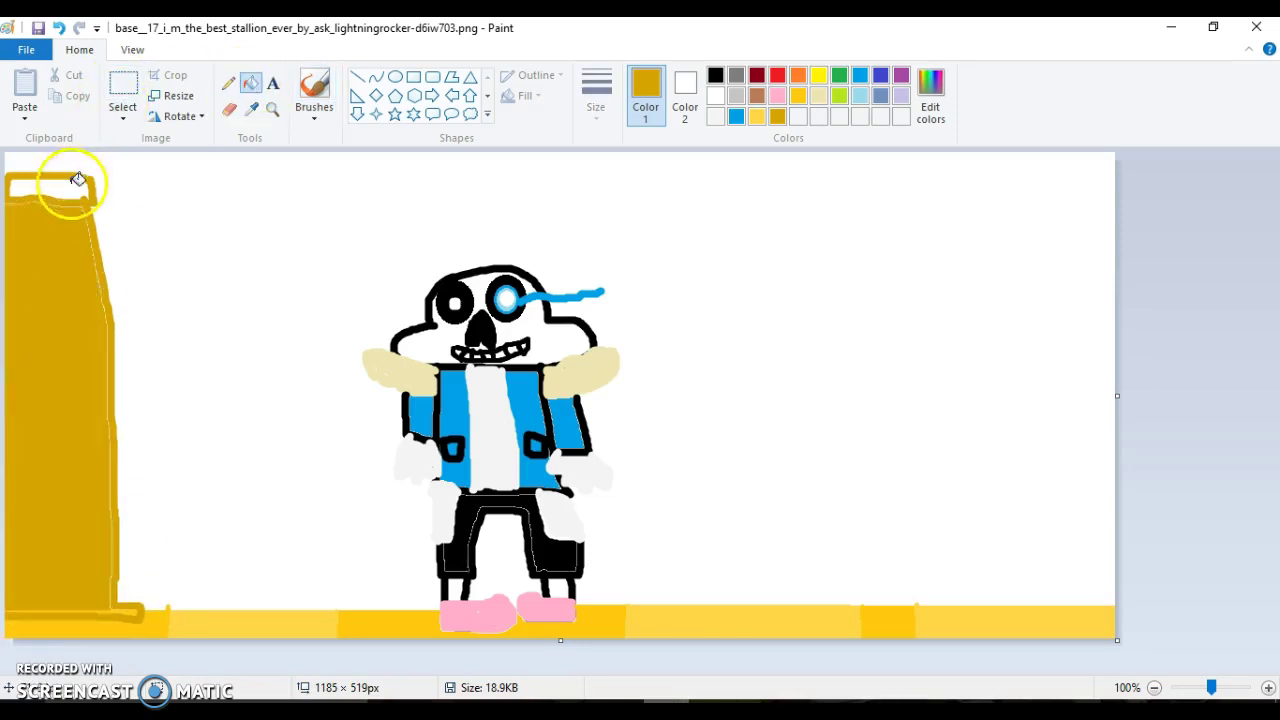
{"action": "left_click", "coordinate": [130, 600]}
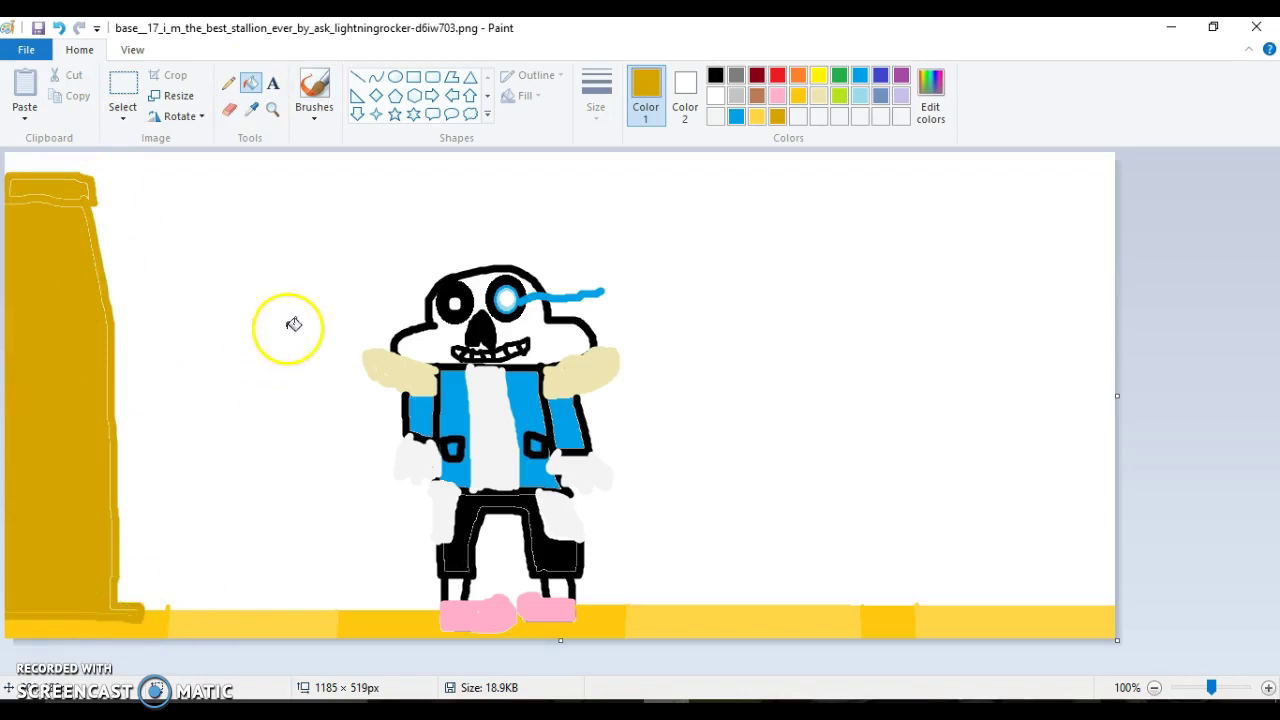
Brush a matching capped pillar outline along the canvas's right edge and fill its body and cap with dark gold
{"action": "left_click", "coordinate": [318, 86]}
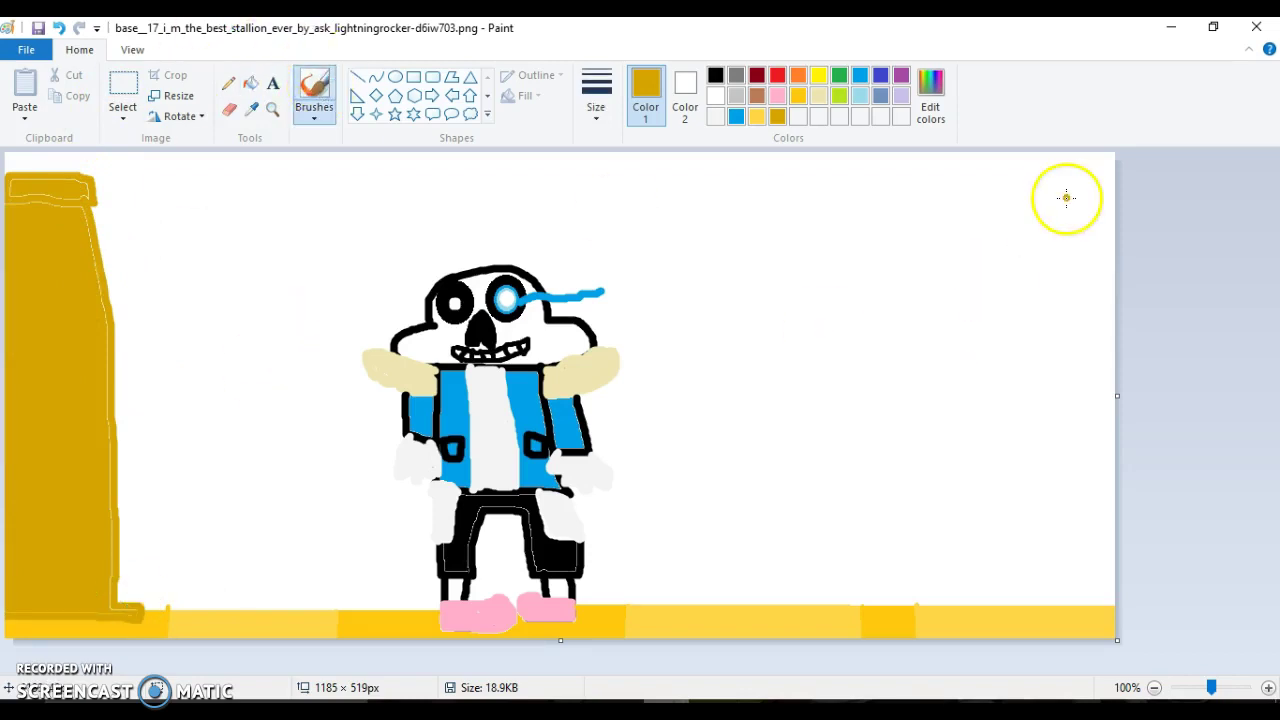
{"action": "mouse_move", "coordinate": [930, 237]}
{"action": "left_mouse_down"}
{"action": "mouse_move", "coordinate": [931, 194]}
{"action": "mouse_move", "coordinate": [1105, 201]}
{"action": "left_mouse_up"}
{"action": "mouse_move", "coordinate": [1133, 226]}
{"action": "left_mouse_down"}
{"action": "mouse_move", "coordinate": [927, 233]}
{"action": "mouse_move", "coordinate": [939, 232]}
{"action": "mouse_move", "coordinate": [954, 606]}
{"action": "mouse_move", "coordinate": [918, 606]}
{"action": "mouse_move", "coordinate": [918, 620]}
{"action": "mouse_move", "coordinate": [1134, 623]}
{"action": "left_mouse_up"}
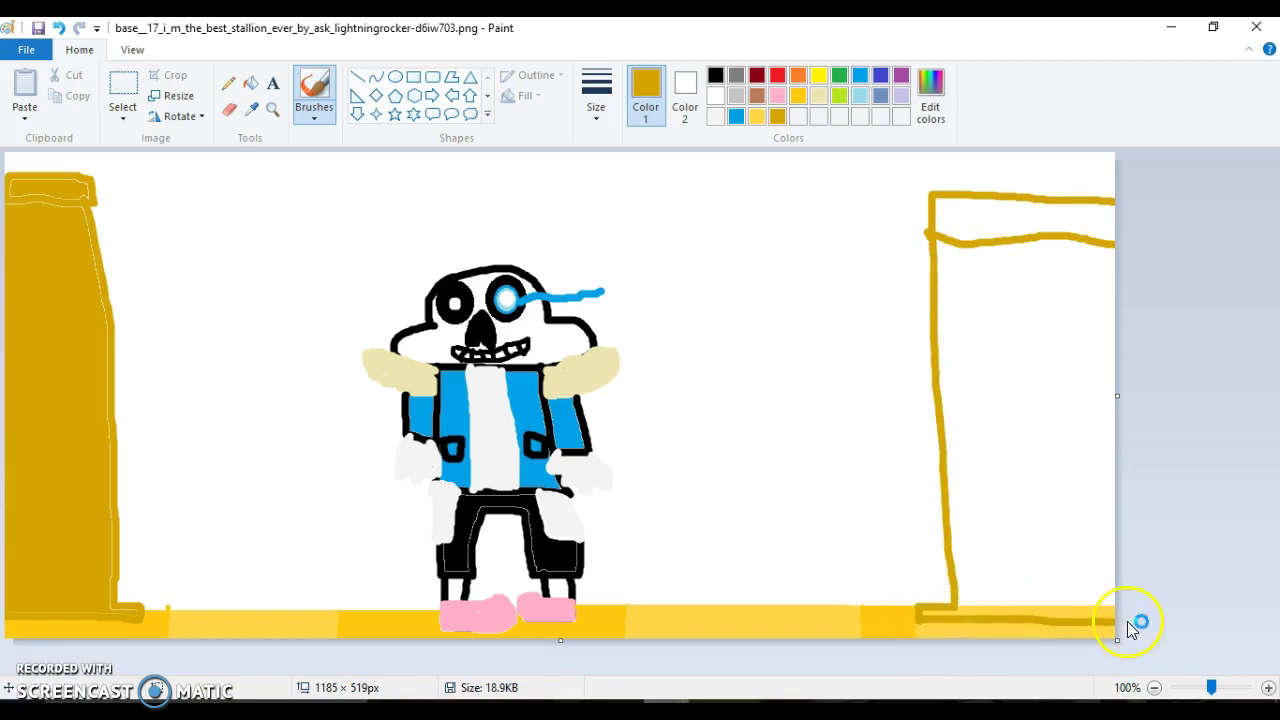
{"action": "left_click", "coordinate": [258, 88]}
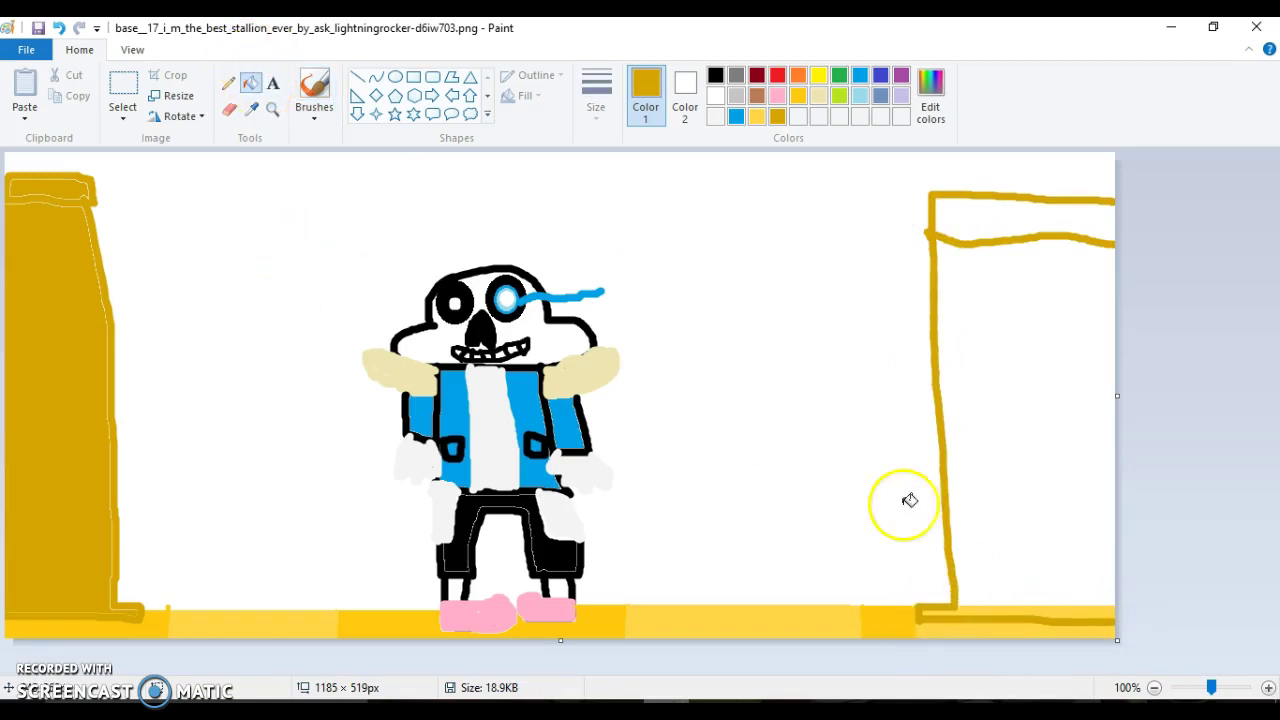
{"action": "left_click", "coordinate": [1009, 451]}
{"action": "left_click", "coordinate": [961, 224]}
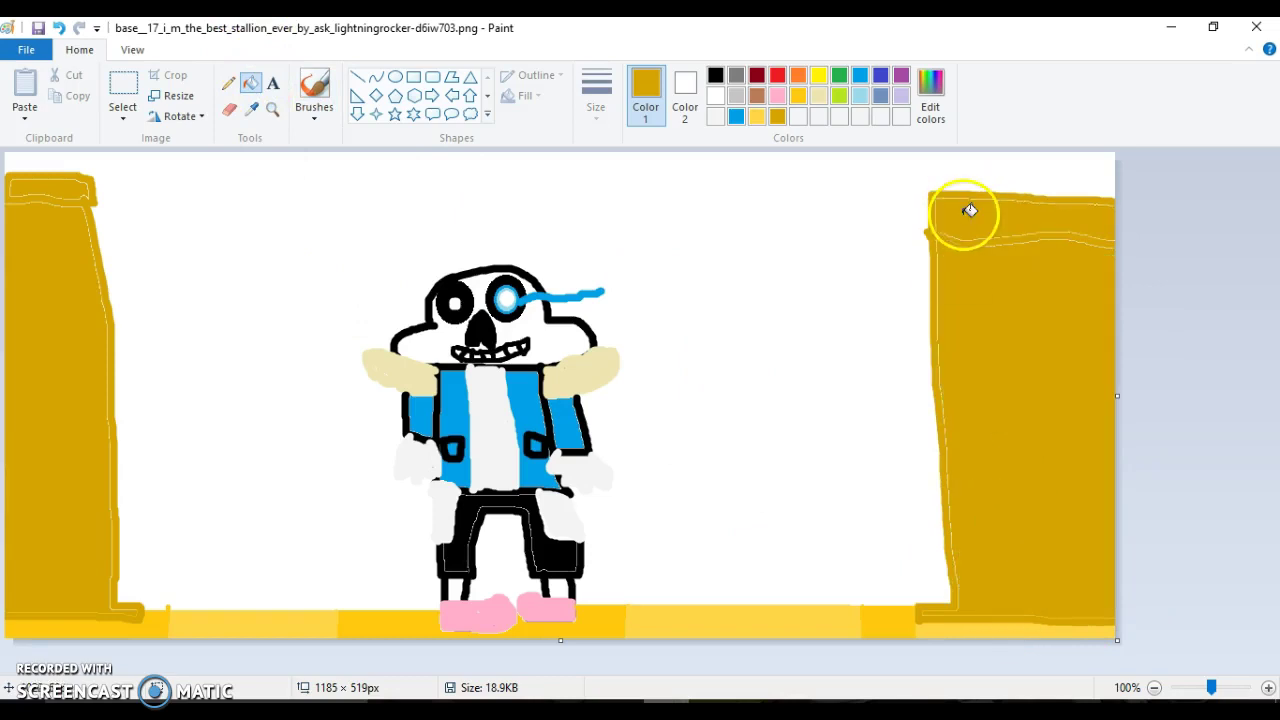
{"action": "left_click", "coordinate": [316, 84]}
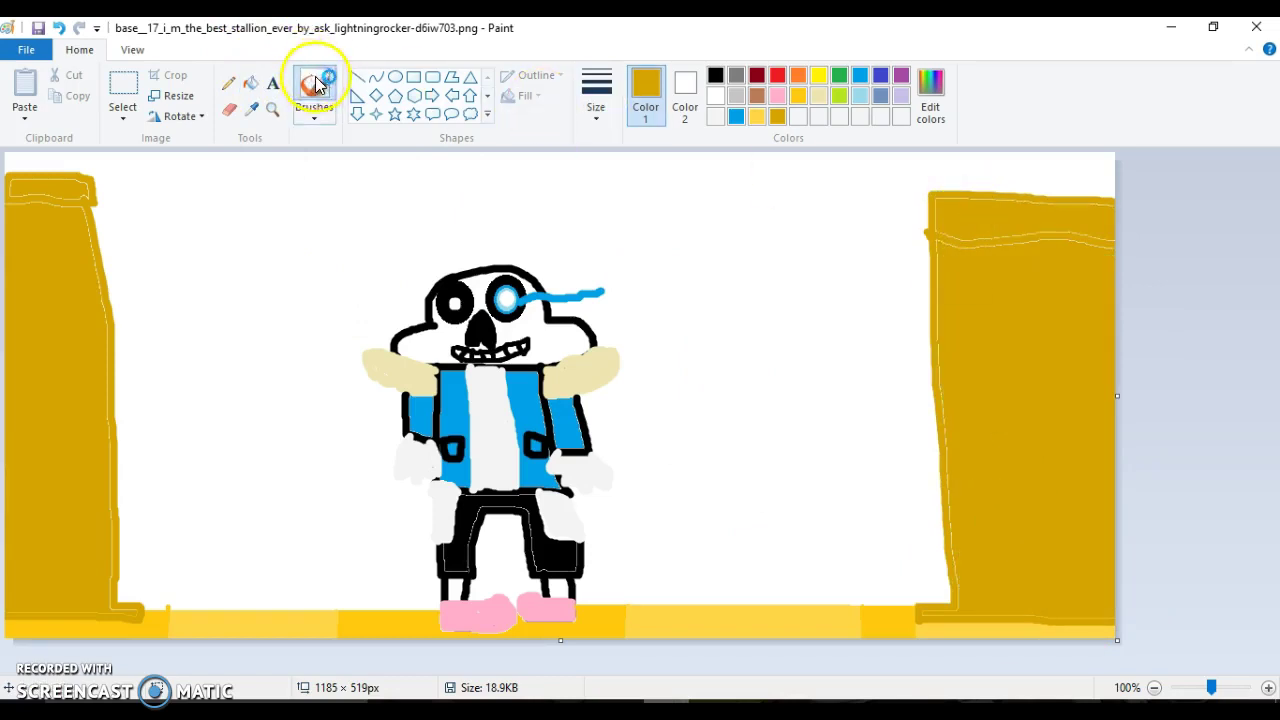
{"action": "left_click", "coordinate": [757, 116]}
{"action": "left_click", "coordinate": [697, 361]}
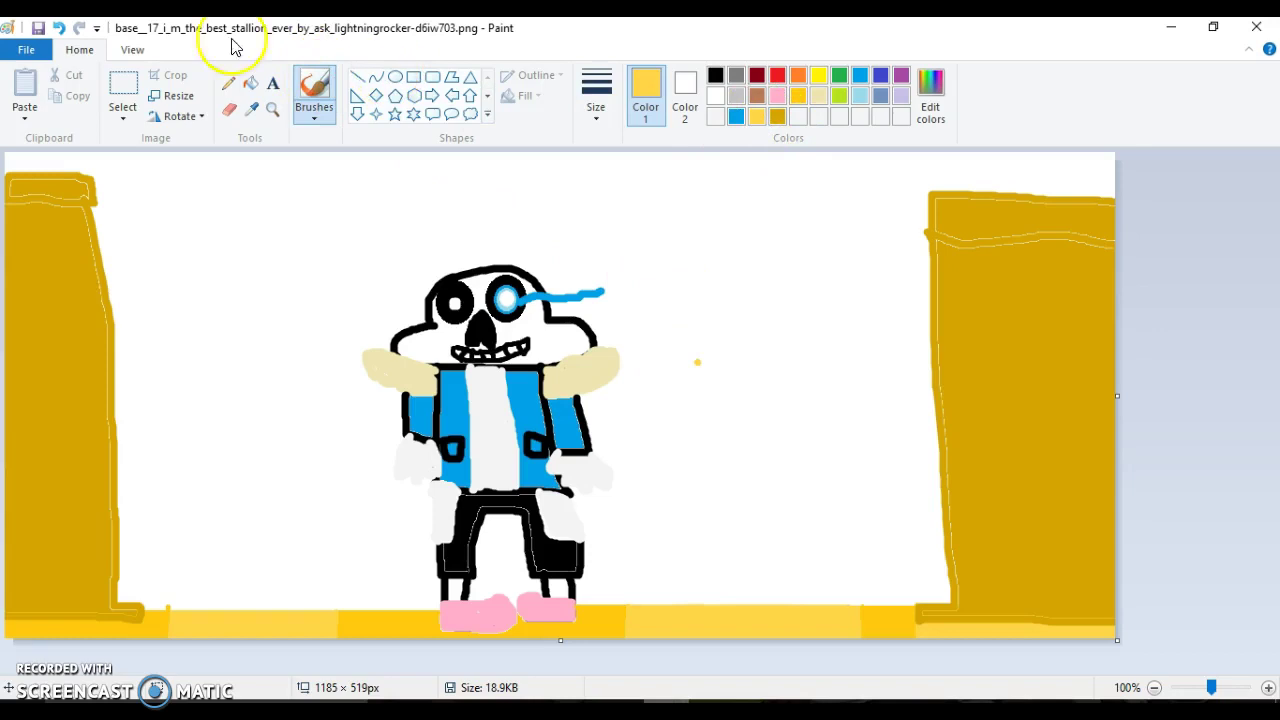
{"action": "left_click", "coordinate": [60, 30]}
Mix a pale gold with red 255, green 222 and blue 111, and add it to the custom colors
{"action": "left_click", "coordinate": [937, 112]}
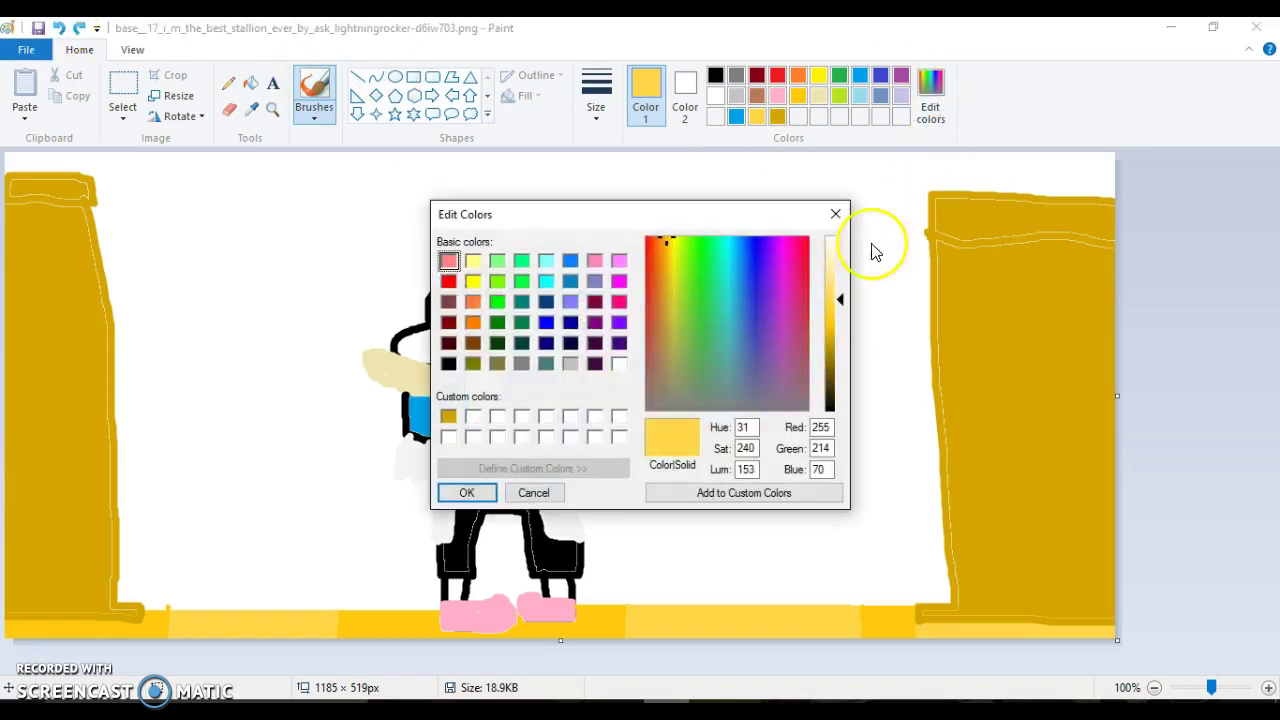
{"action": "left_click", "coordinate": [836, 287]}
{"action": "left_click", "coordinate": [740, 493]}
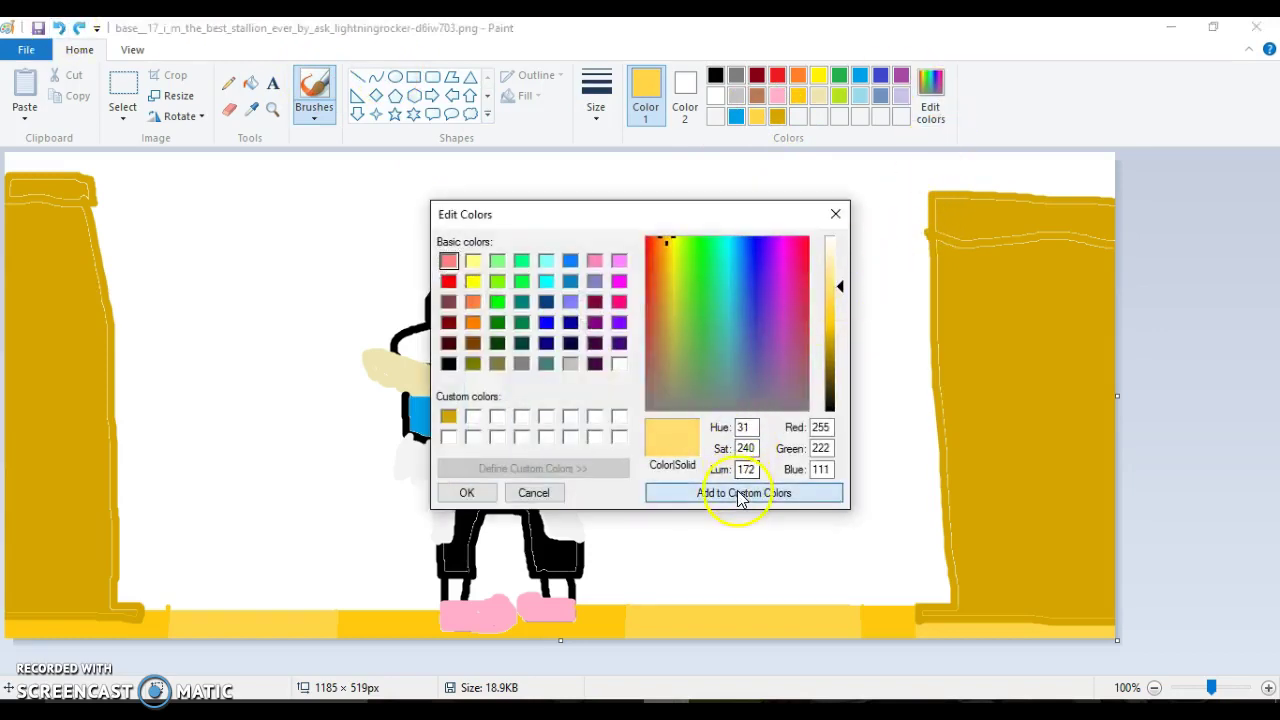
{"action": "left_click", "coordinate": [465, 493]}
Fill the white background around Sans and between the pillars with pale gold, then undo and redo the fill
{"action": "left_click", "coordinate": [250, 82]}
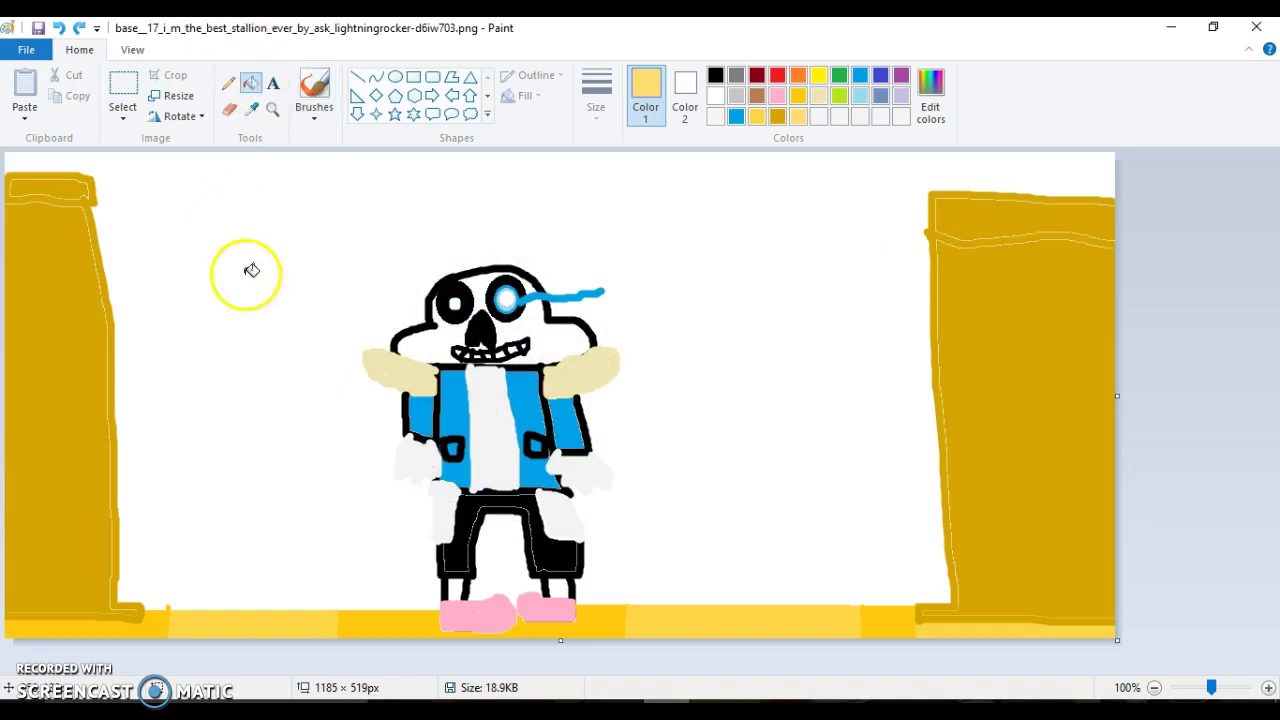
{"action": "left_click", "coordinate": [241, 262]}
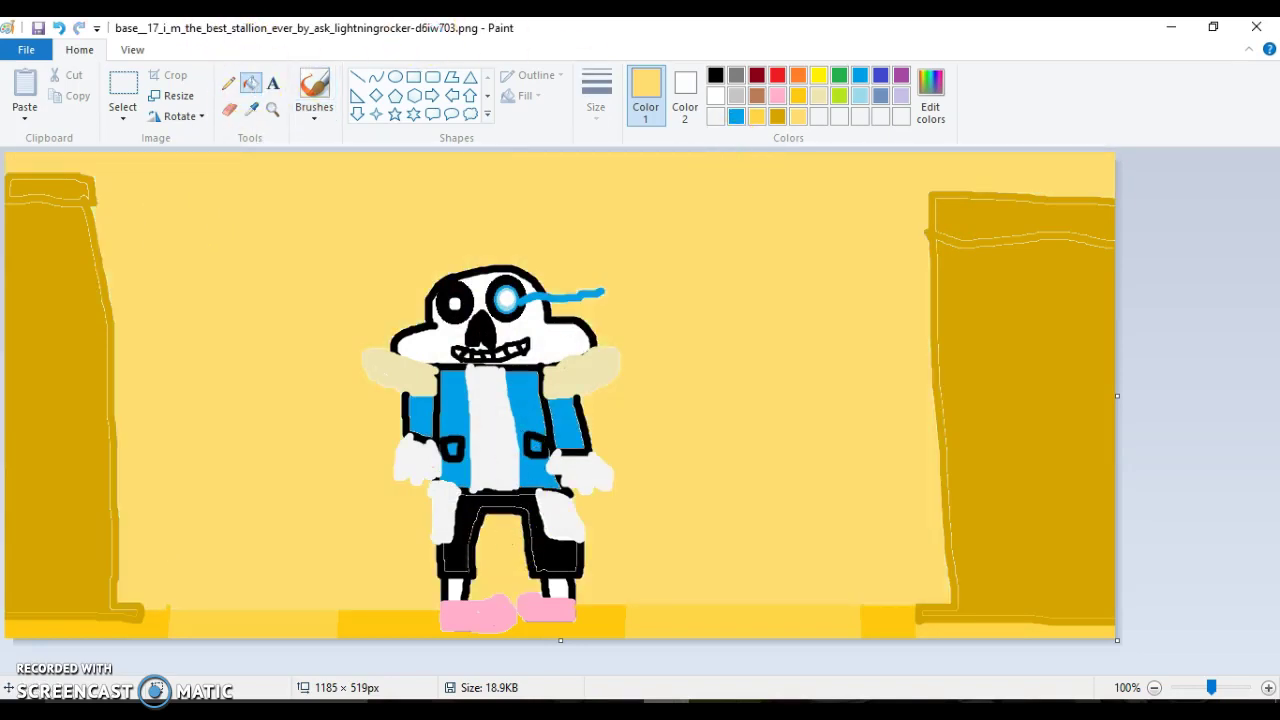
{"action": "left_click", "coordinate": [58, 28]}
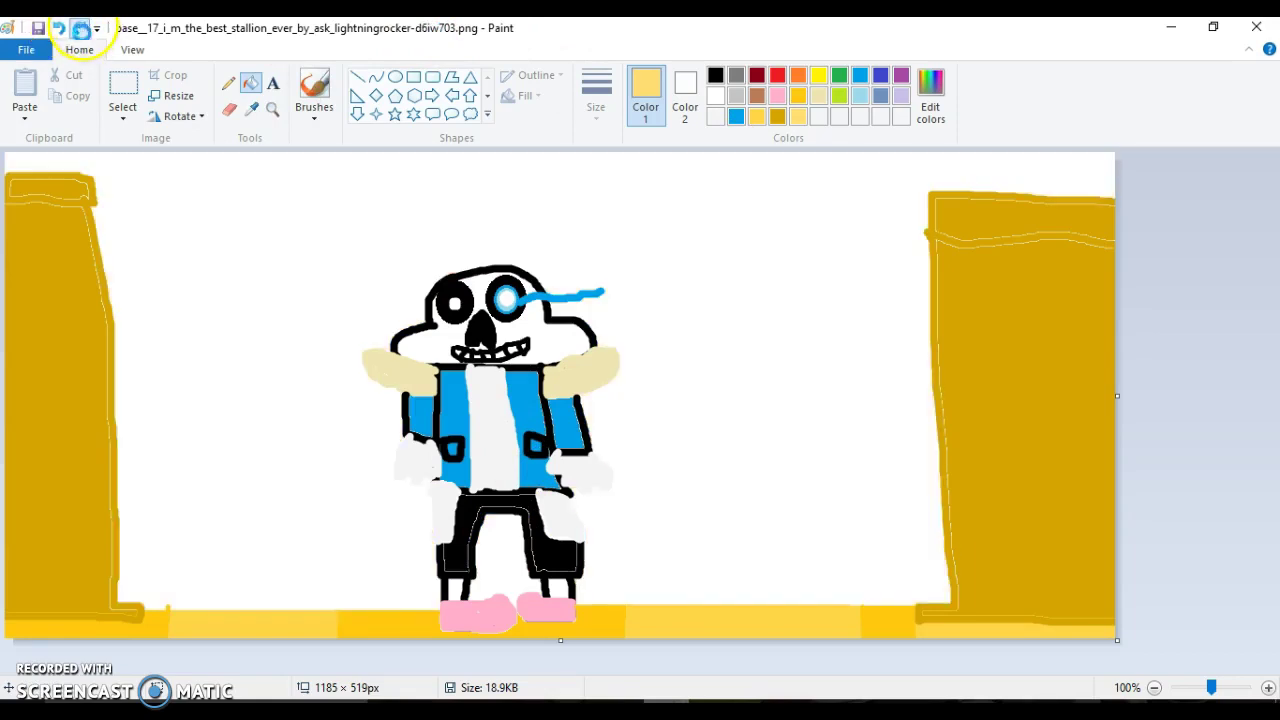
{"action": "left_click", "coordinate": [78, 28]}
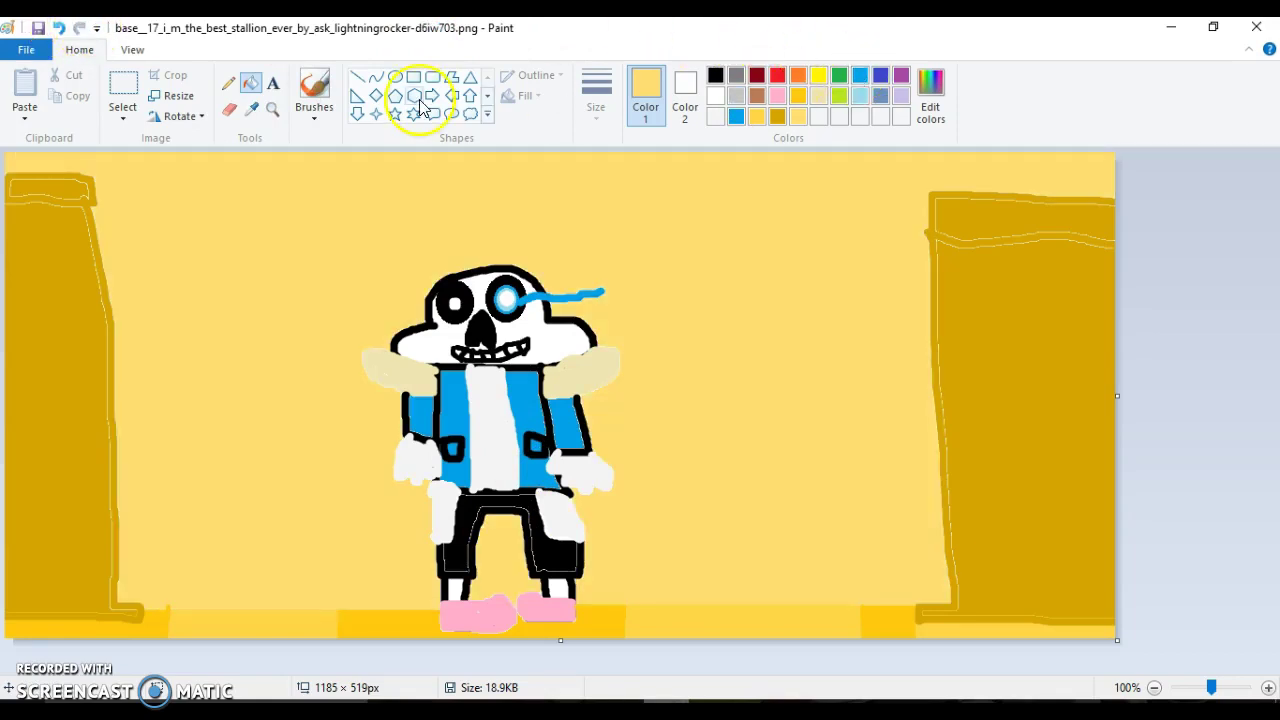
{"action": "left_click", "coordinate": [312, 88]}
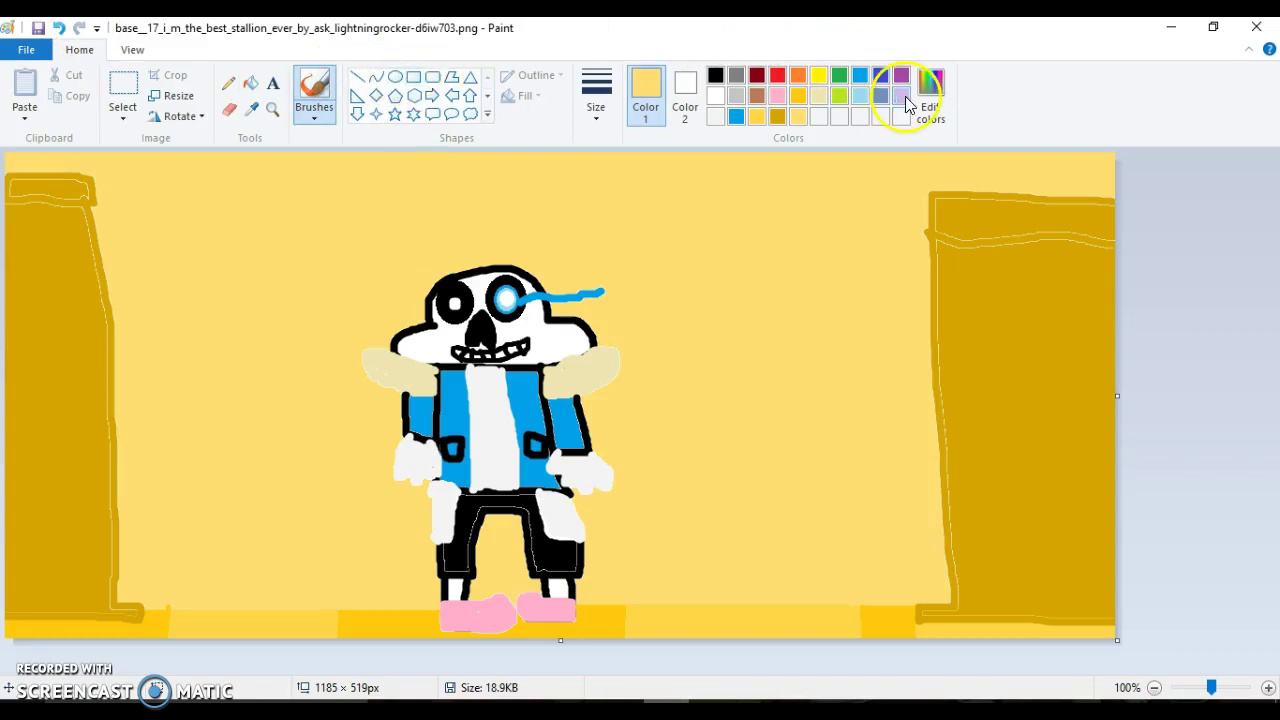
{"action": "left_click", "coordinate": [715, 75]}
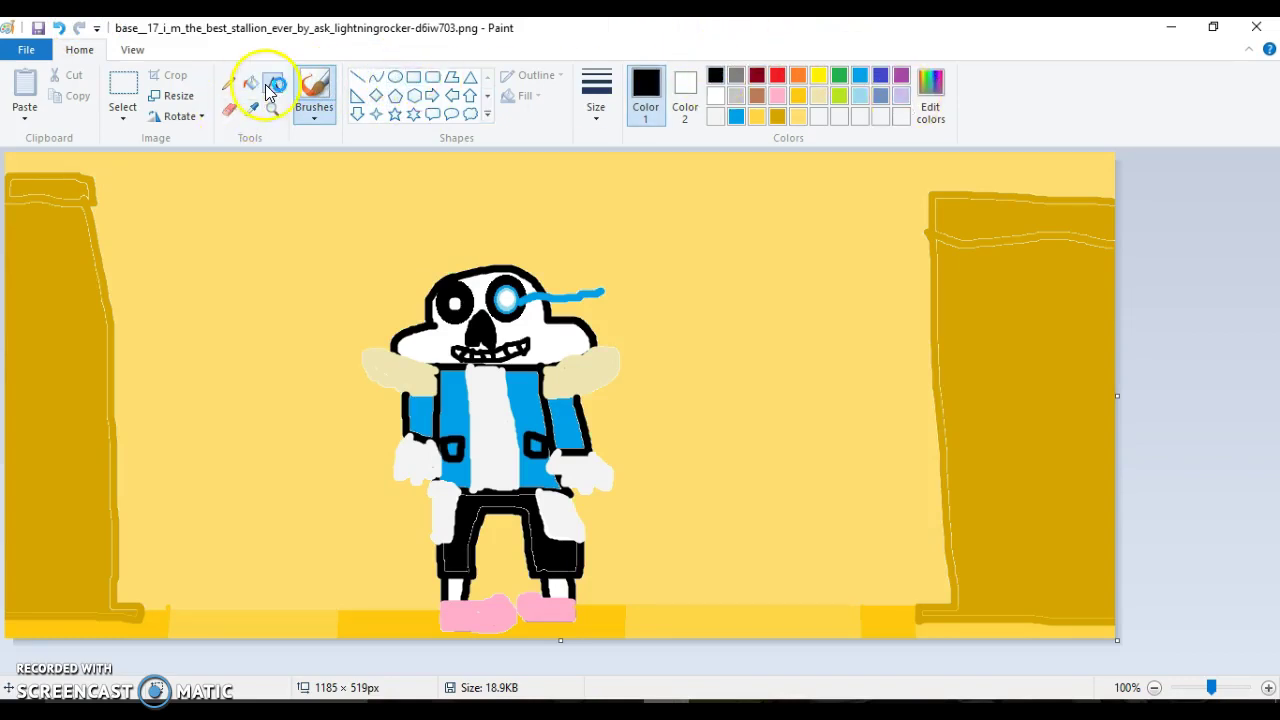
{"action": "left_click", "coordinate": [270, 84]}
{"action": "left_click", "coordinate": [178, 189]}
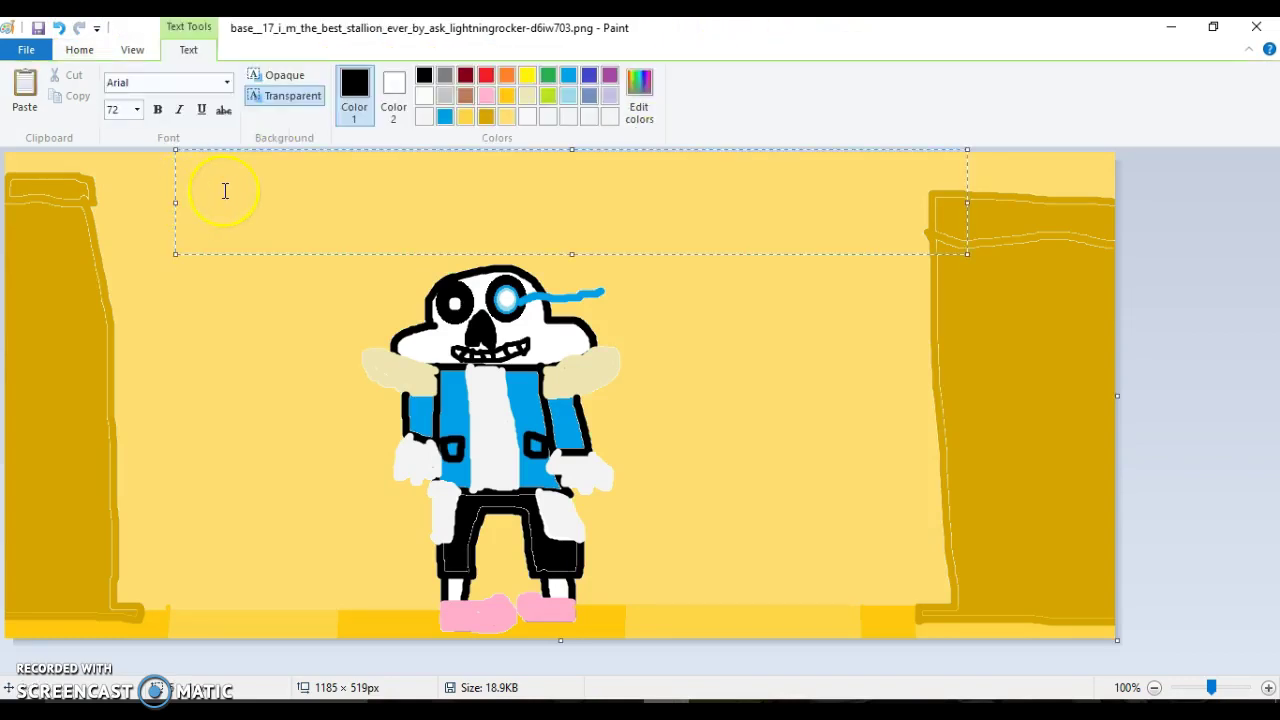
{"action": "type", "text": "drity"}
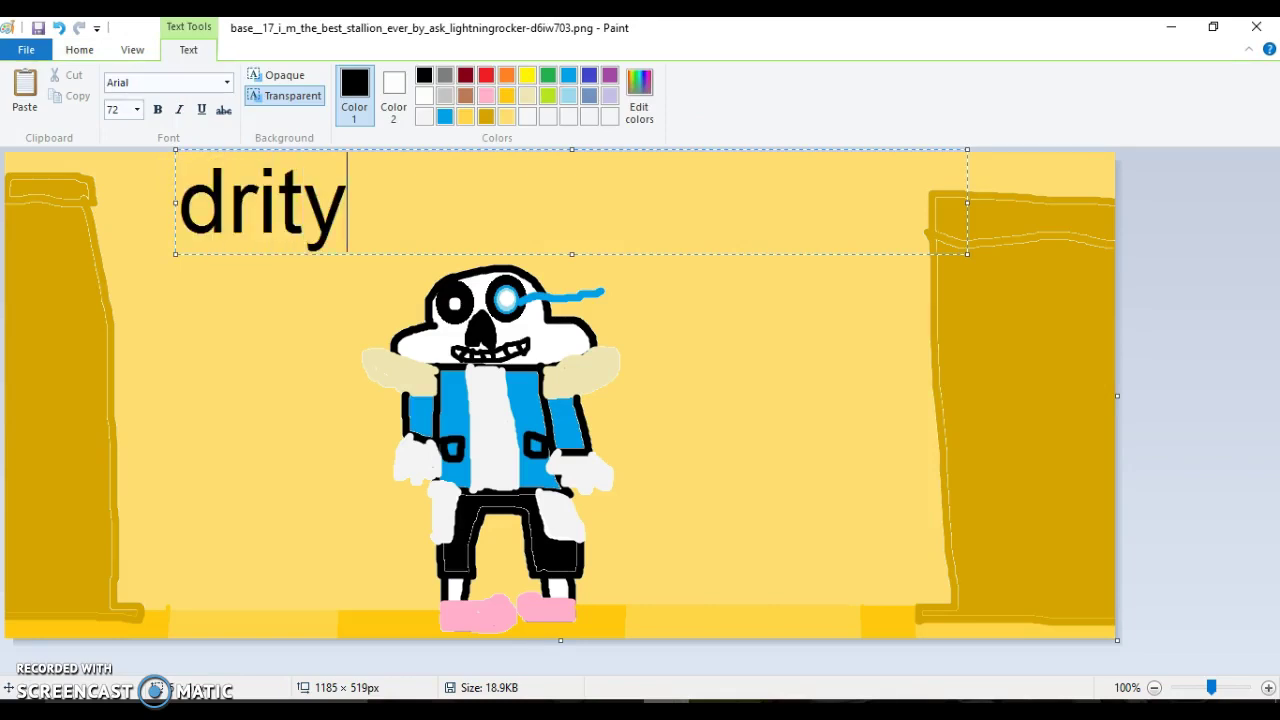
{"action": "key", "text": "BackSpace"}
{"action": "key", "text": "BackSpace"}
{"action": "key", "text": "BackSpace"}
{"action": "key", "text": "BackSpace"}
{"action": "key", "text": "BackSpace"}
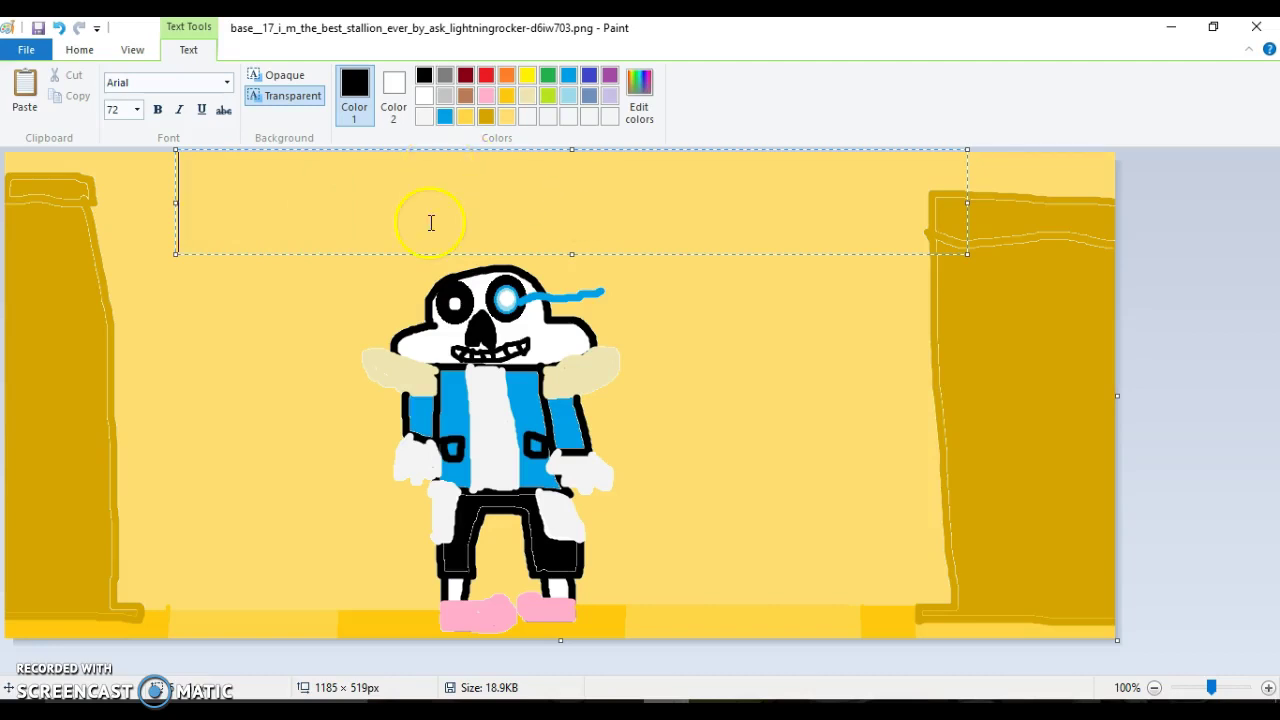
{"action": "left_click", "coordinate": [88, 58]}
{"action": "left_click", "coordinate": [330, 90]}
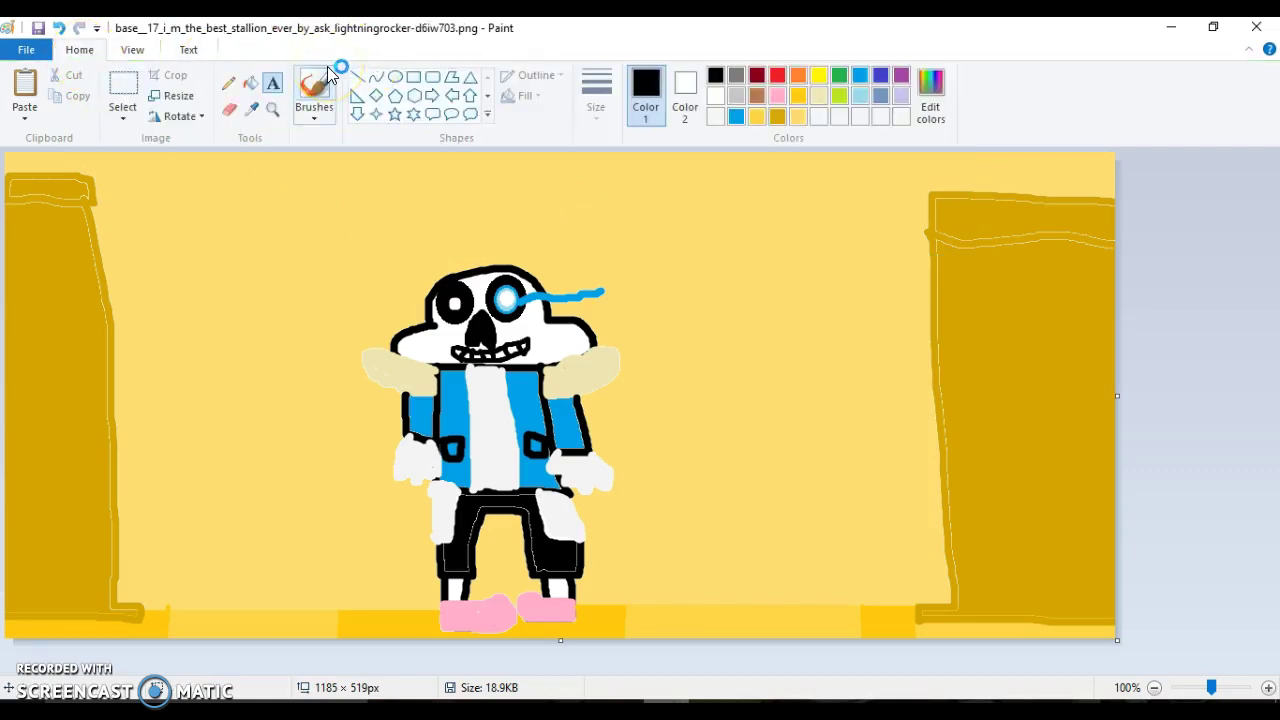
Write "dirty killer brother" in black 72-point Arial above Sans and shift the text to sit between the pillars
{"action": "left_click", "coordinate": [272, 83]}
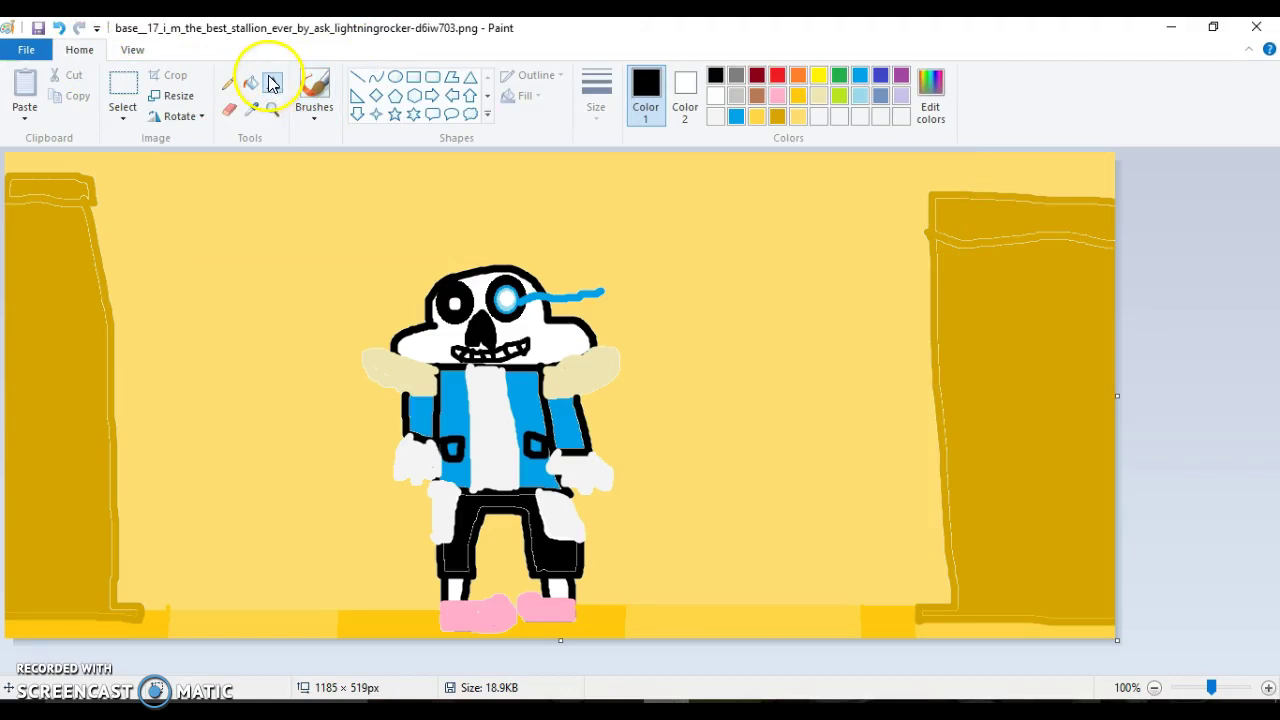
{"action": "left_click", "coordinate": [265, 166]}
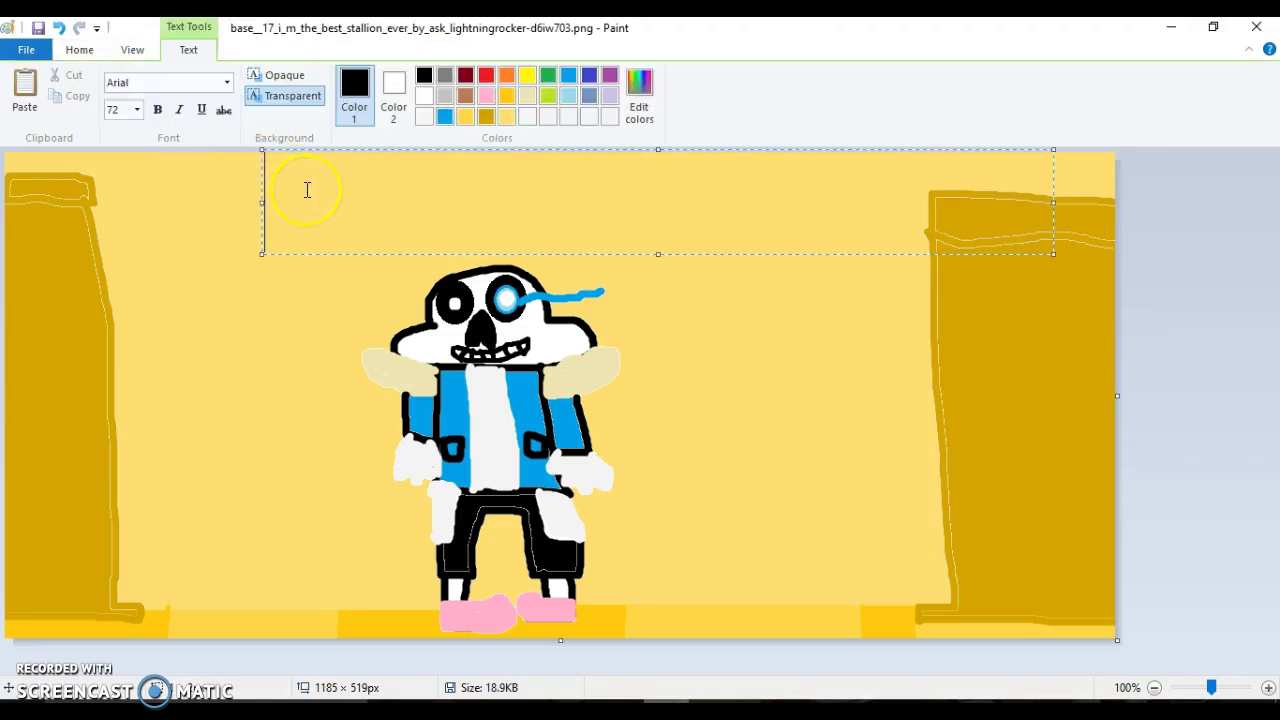
{"action": "type", "text": "t"}
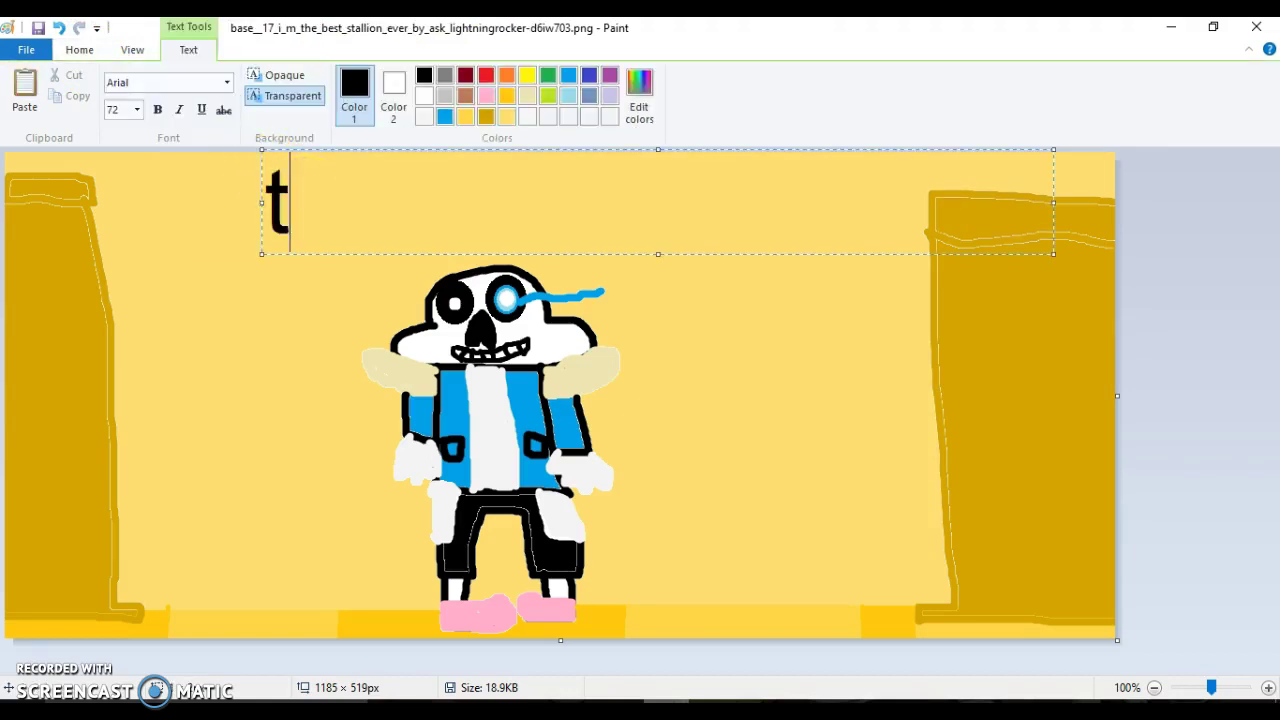
{"action": "key", "text": "BackSpace"}
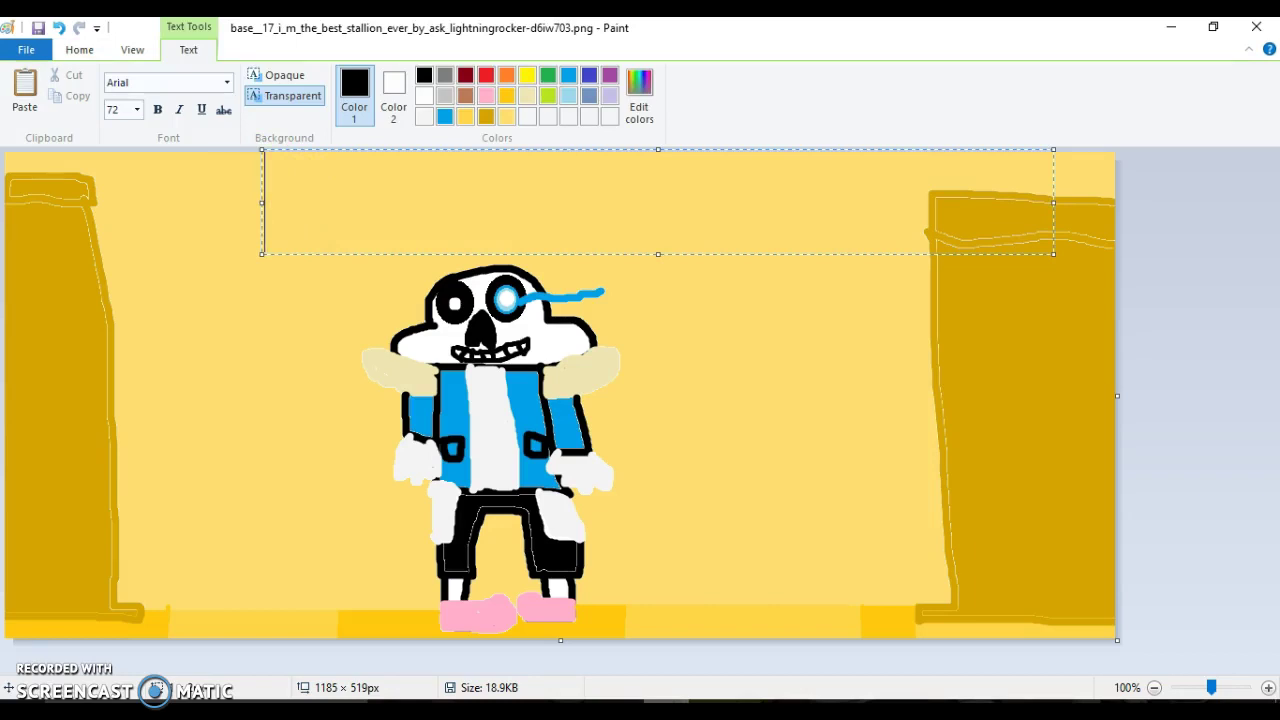
{"action": "type", "text": "dirt"}
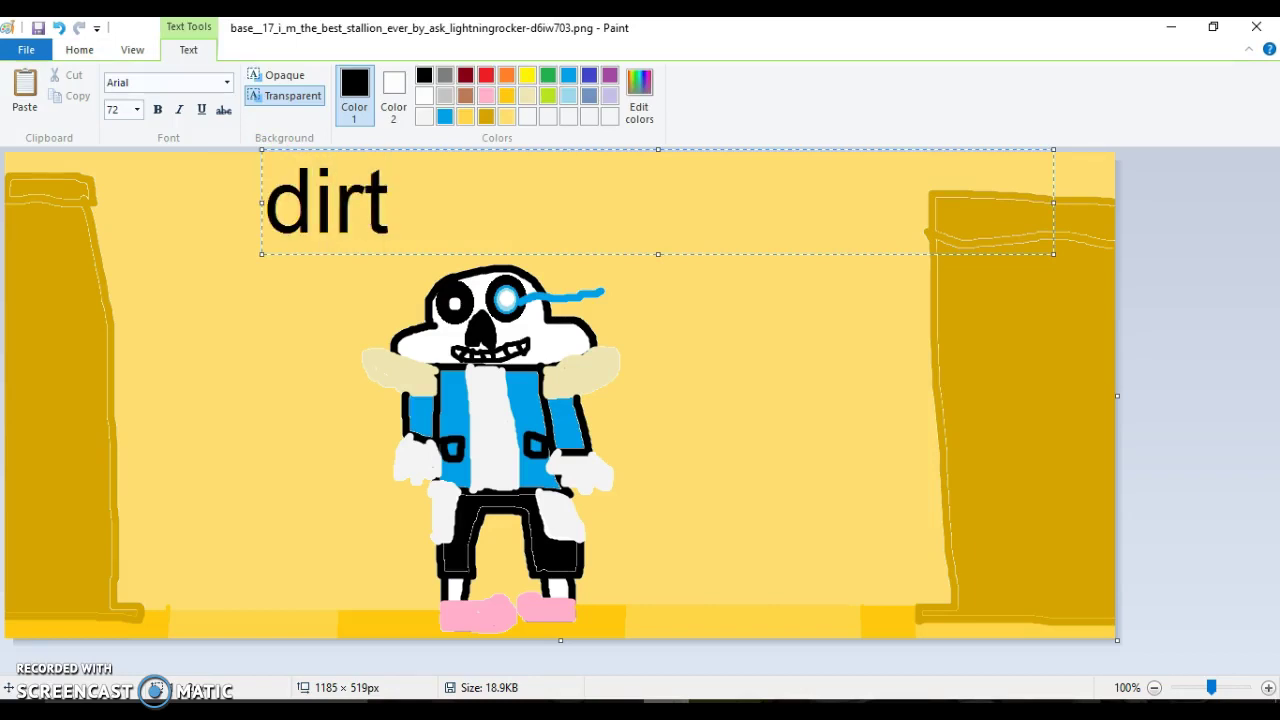
{"action": "type", "text": "y"}
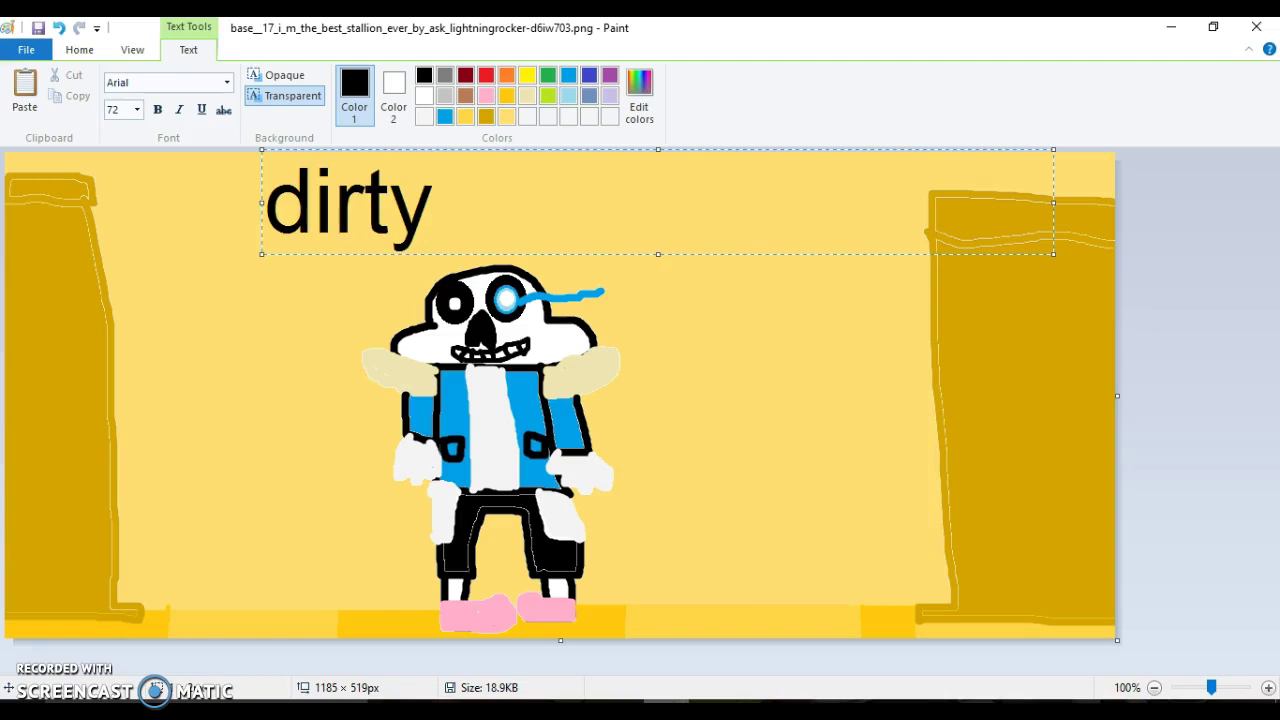
{"action": "type", "text": " killer"}
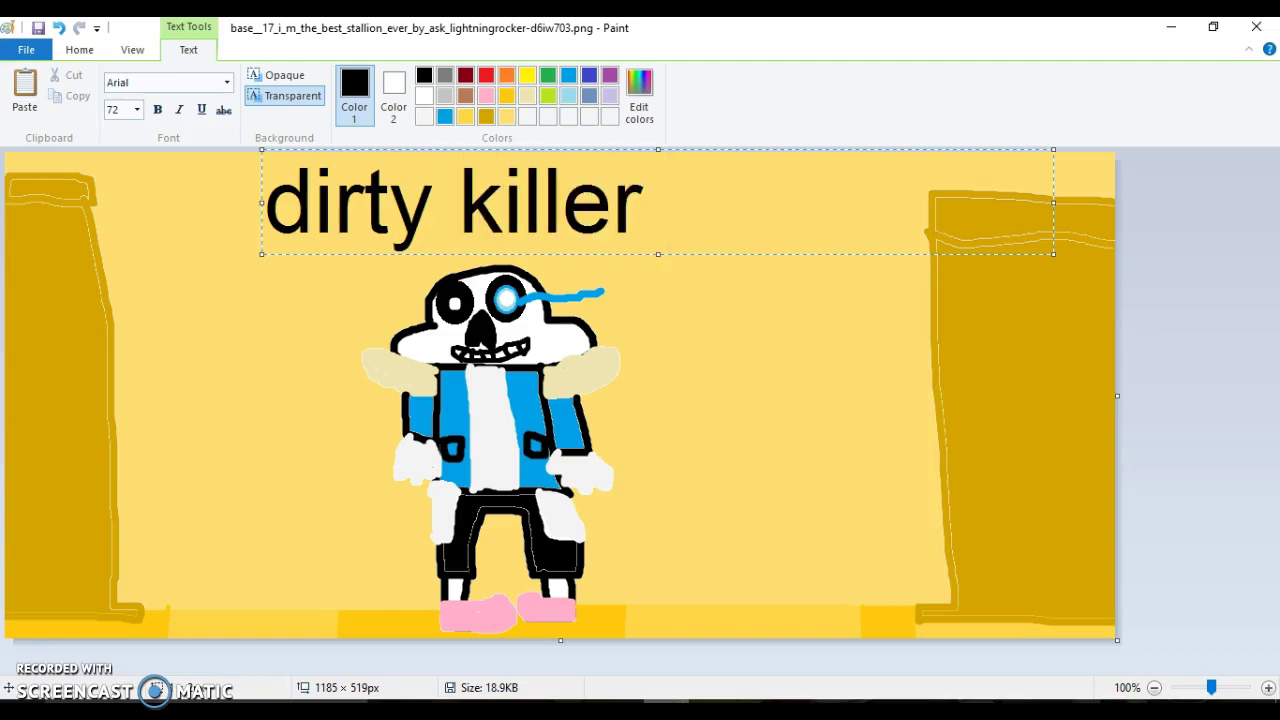
{"action": "type", "text": " brother"}
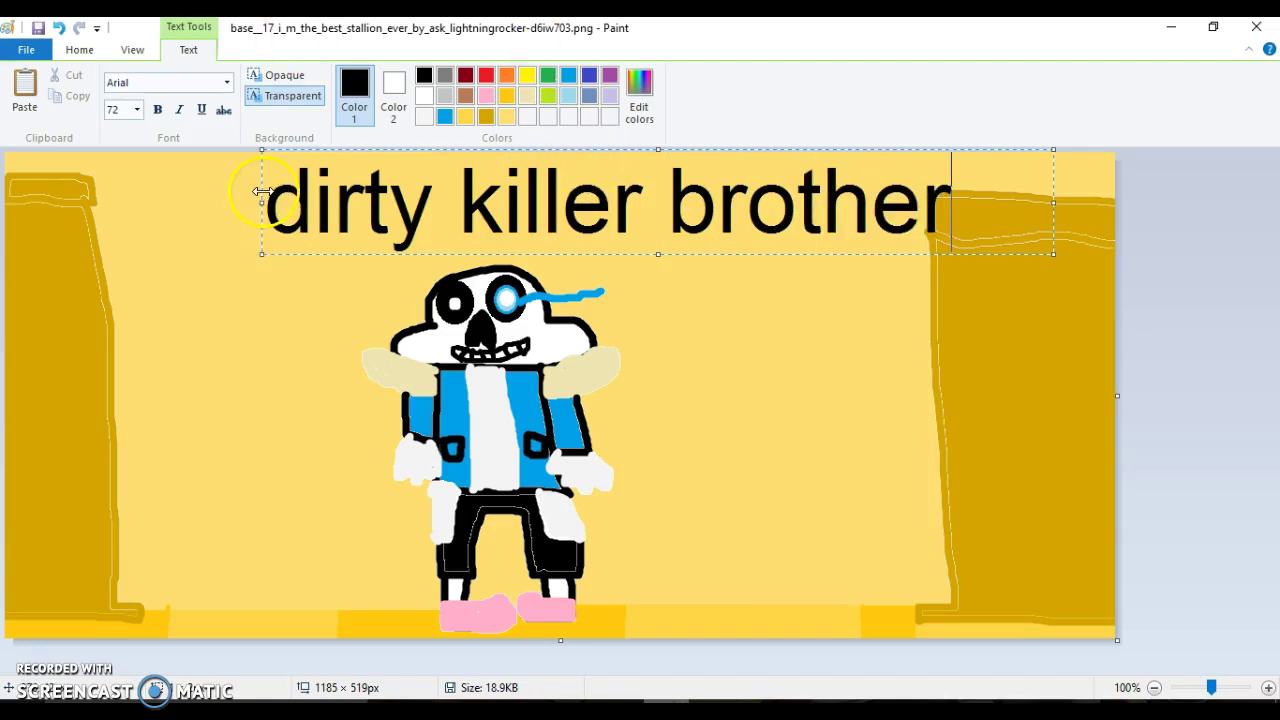
{"action": "left_click_drag", "start_coordinate": [261, 186], "coordinate": [187, 193]}
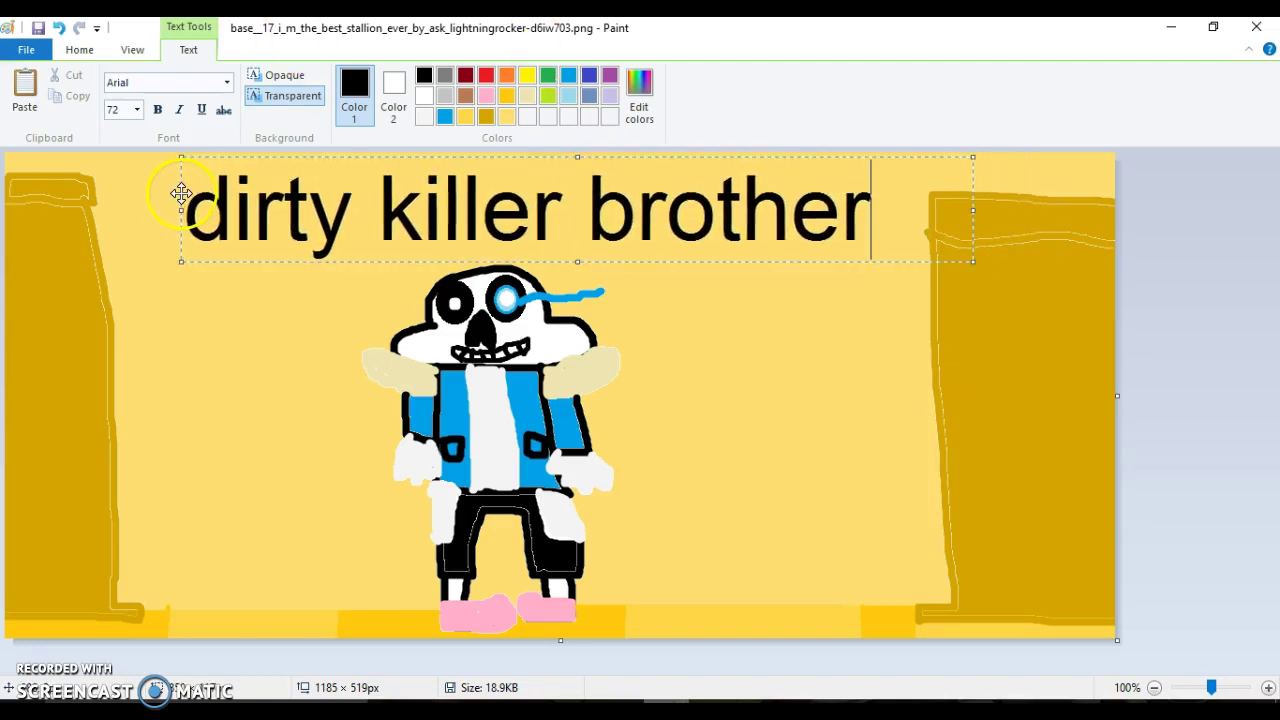
Fill each letter of the word "dirty" above Sans with the custom blue
{"action": "left_click", "coordinate": [444, 116]}
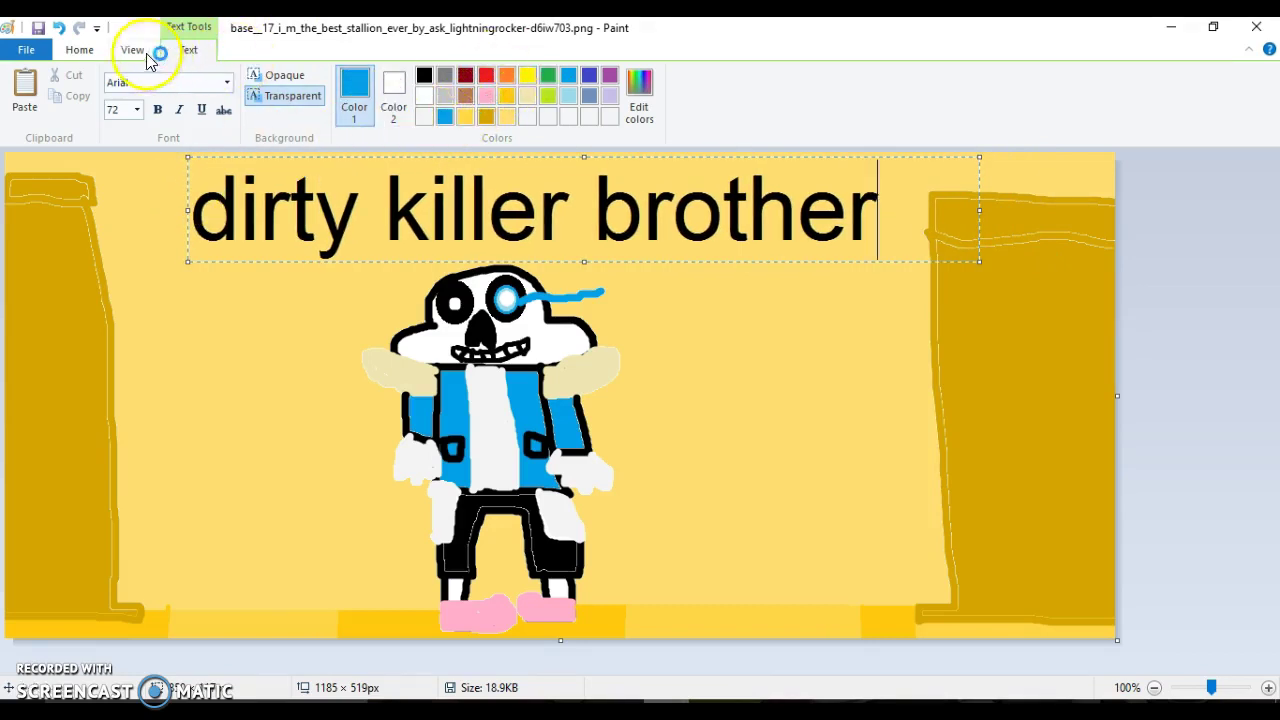
{"action": "left_click", "coordinate": [82, 50]}
{"action": "left_click", "coordinate": [312, 90]}
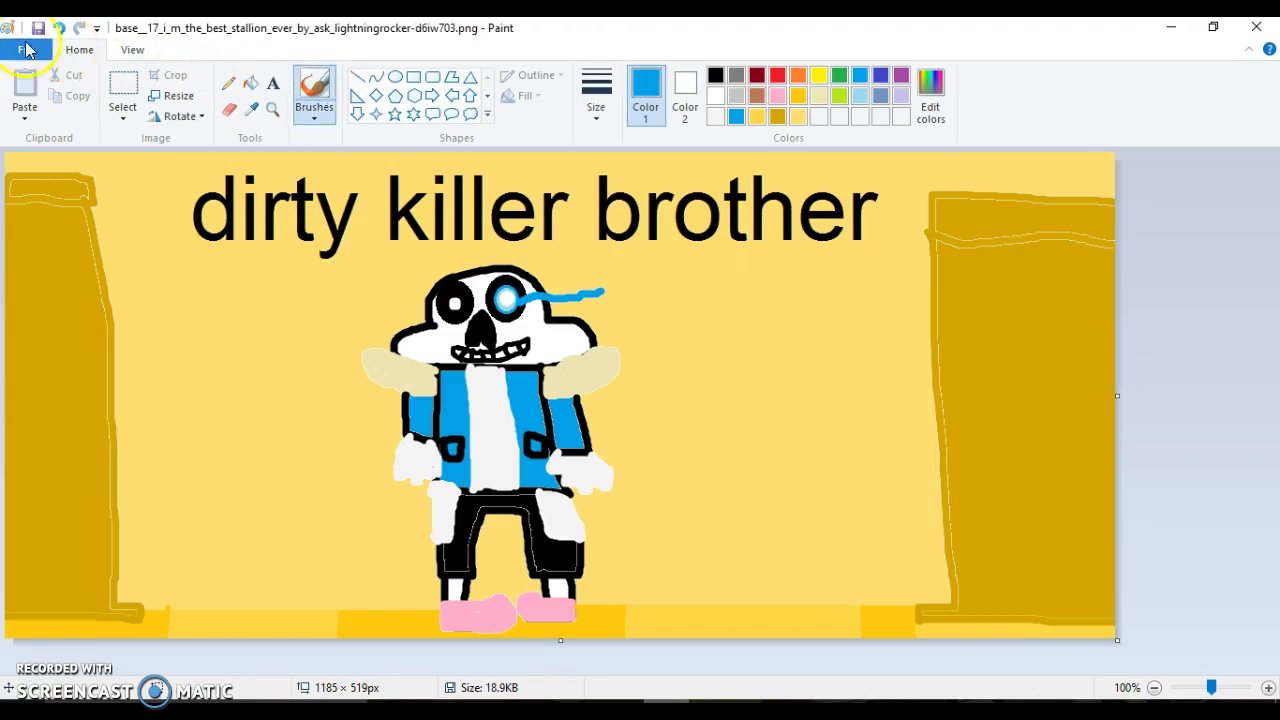
{"action": "left_click", "coordinate": [251, 84]}
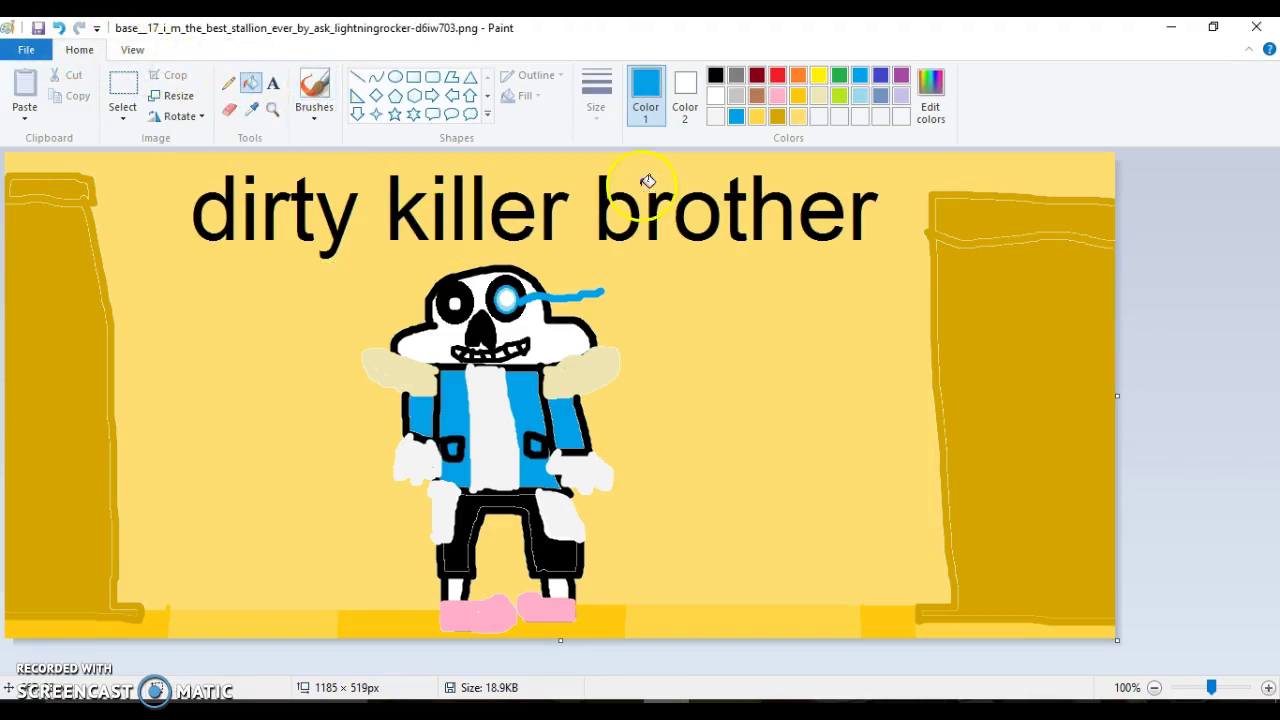
{"action": "left_click", "coordinate": [352, 210]}
{"action": "left_click", "coordinate": [302, 200]}
{"action": "left_click", "coordinate": [287, 197]}
{"action": "left_click", "coordinate": [251, 215]}
{"action": "left_click", "coordinate": [238, 190]}
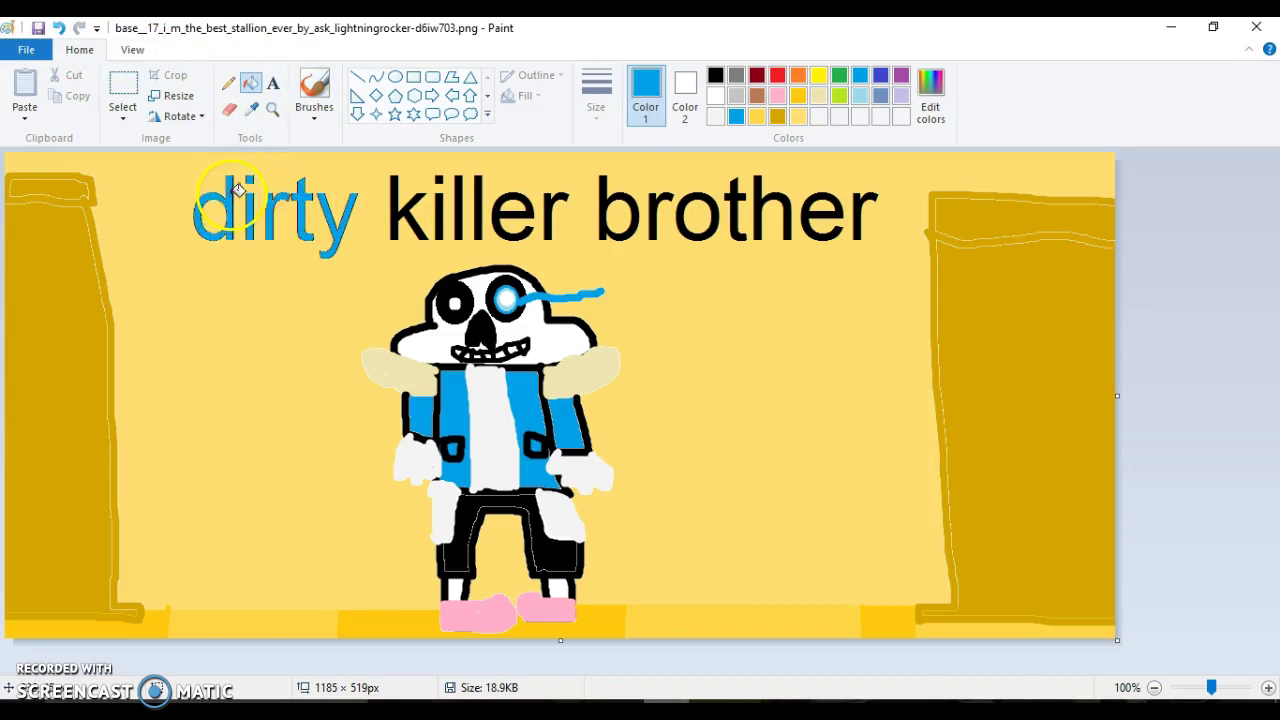
Fill the letters of "killer brother" with the same custom blue
{"action": "left_click", "coordinate": [396, 208]}
{"action": "left_click", "coordinate": [441, 215]}
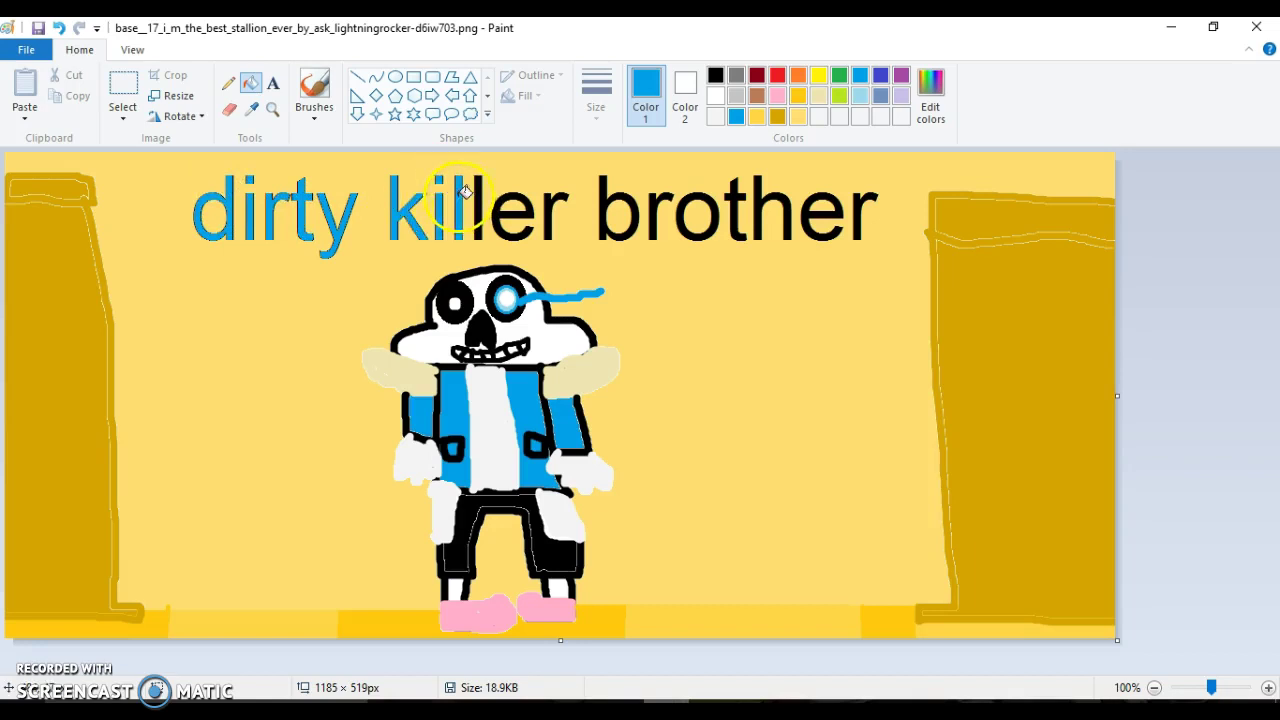
{"action": "left_click", "coordinate": [483, 192]}
{"action": "left_click", "coordinate": [517, 206]}
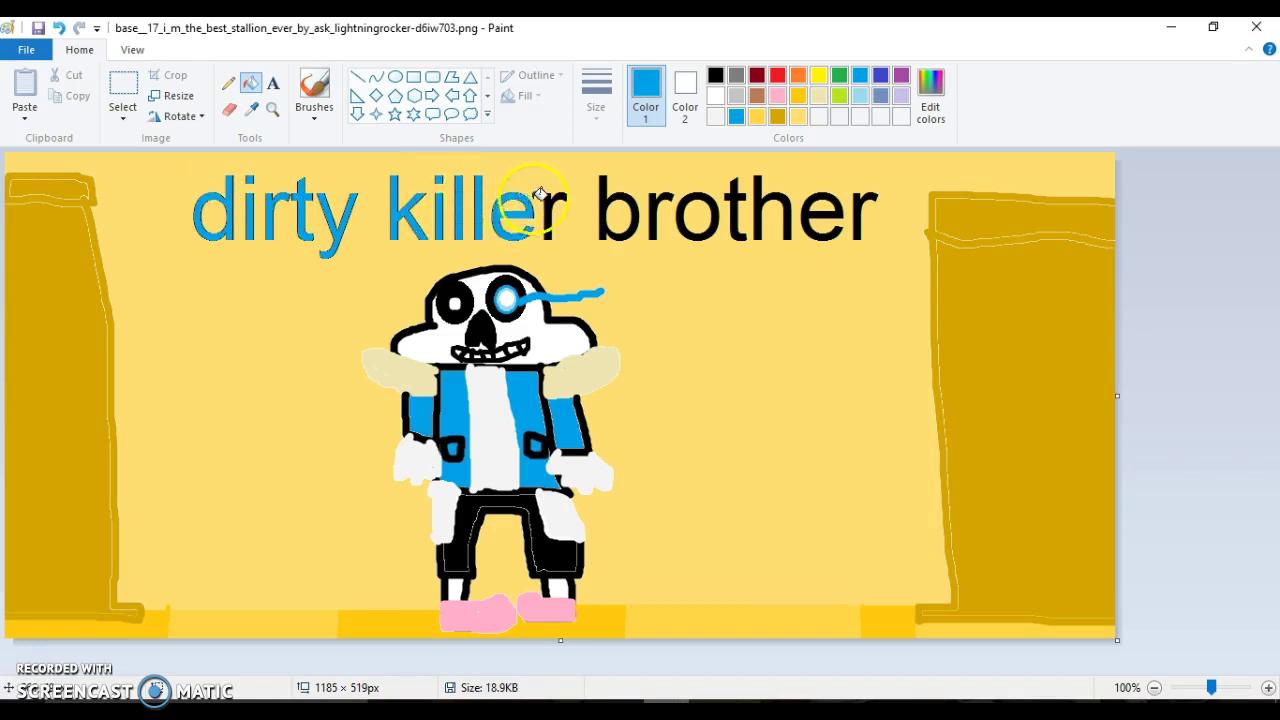
{"action": "left_click", "coordinate": [606, 200]}
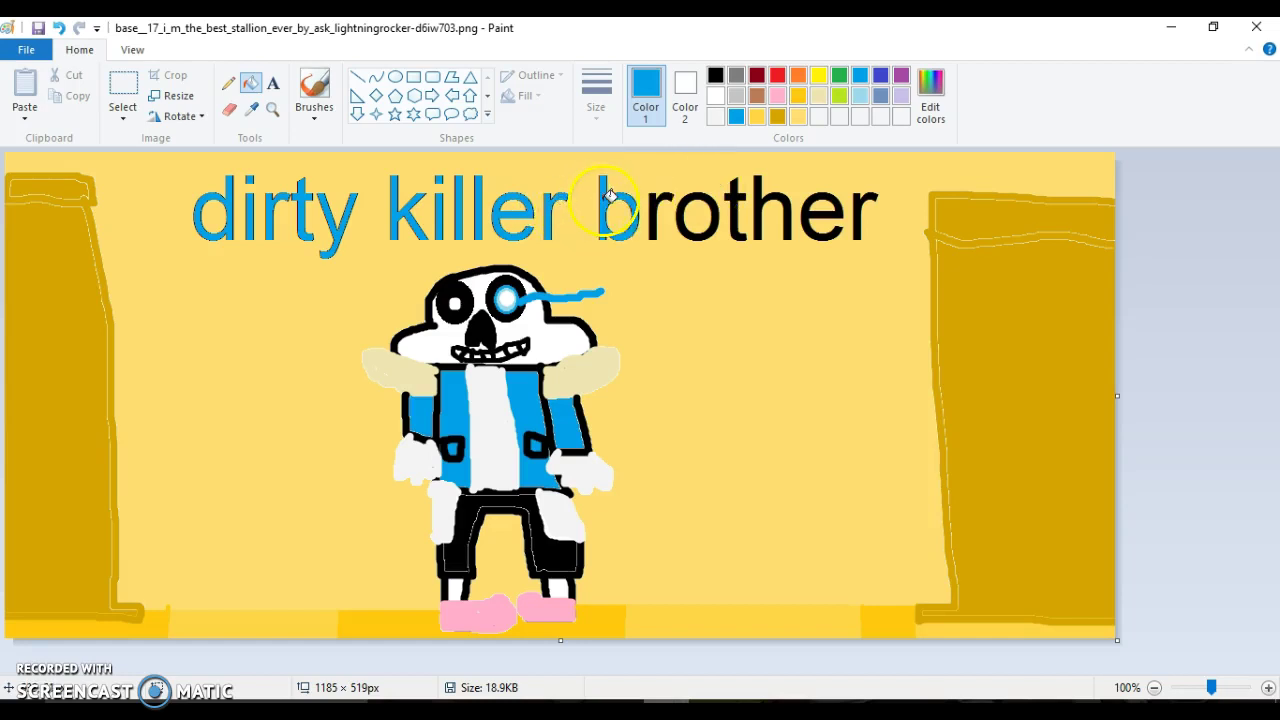
{"action": "left_click", "coordinate": [659, 198]}
{"action": "left_click", "coordinate": [700, 197]}
{"action": "left_click", "coordinate": [740, 192]}
{"action": "left_click", "coordinate": [763, 194]}
{"action": "left_click", "coordinate": [818, 197]}
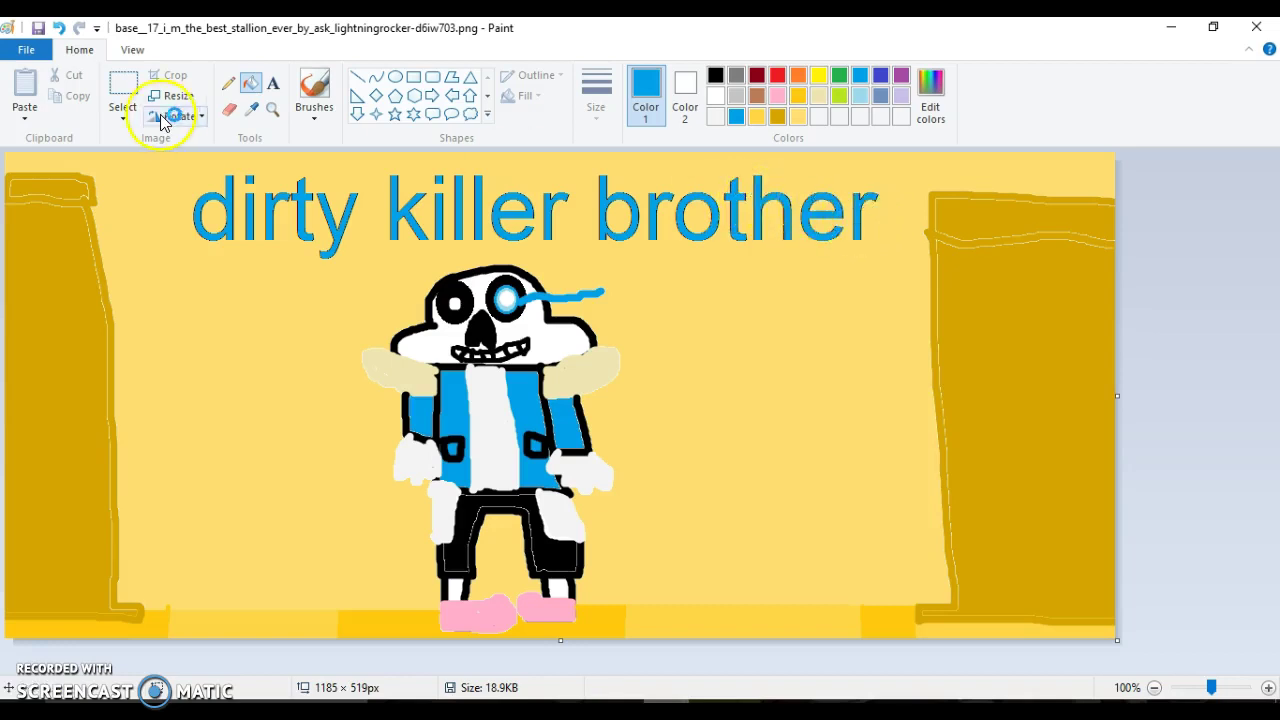
Undo all the blue letter fills, the black "dirty killer brother" text and the pale gold fill between Sans's legs
{"action": "left_click", "coordinate": [59, 32]}
{"action": "left_click", "coordinate": [59, 32]}
{"action": "left_click", "coordinate": [59, 32]}
{"action": "left_click", "coordinate": [59, 32]}
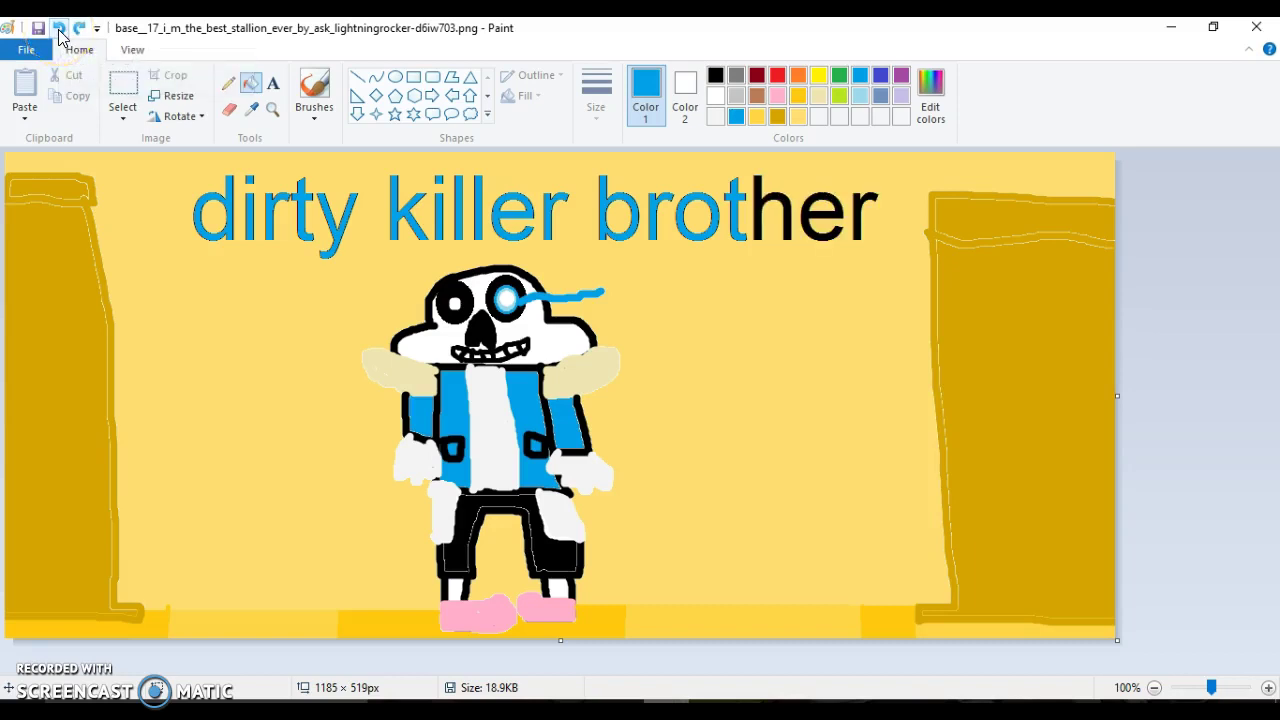
{"action": "left_click", "coordinate": [59, 32]}
{"action": "left_click", "coordinate": [59, 32]}
{"action": "left_click", "coordinate": [59, 32]}
{"action": "left_click", "coordinate": [59, 32]}
{"action": "left_click", "coordinate": [59, 32]}
{"action": "left_click", "coordinate": [59, 32]}
{"action": "left_click", "coordinate": [59, 32]}
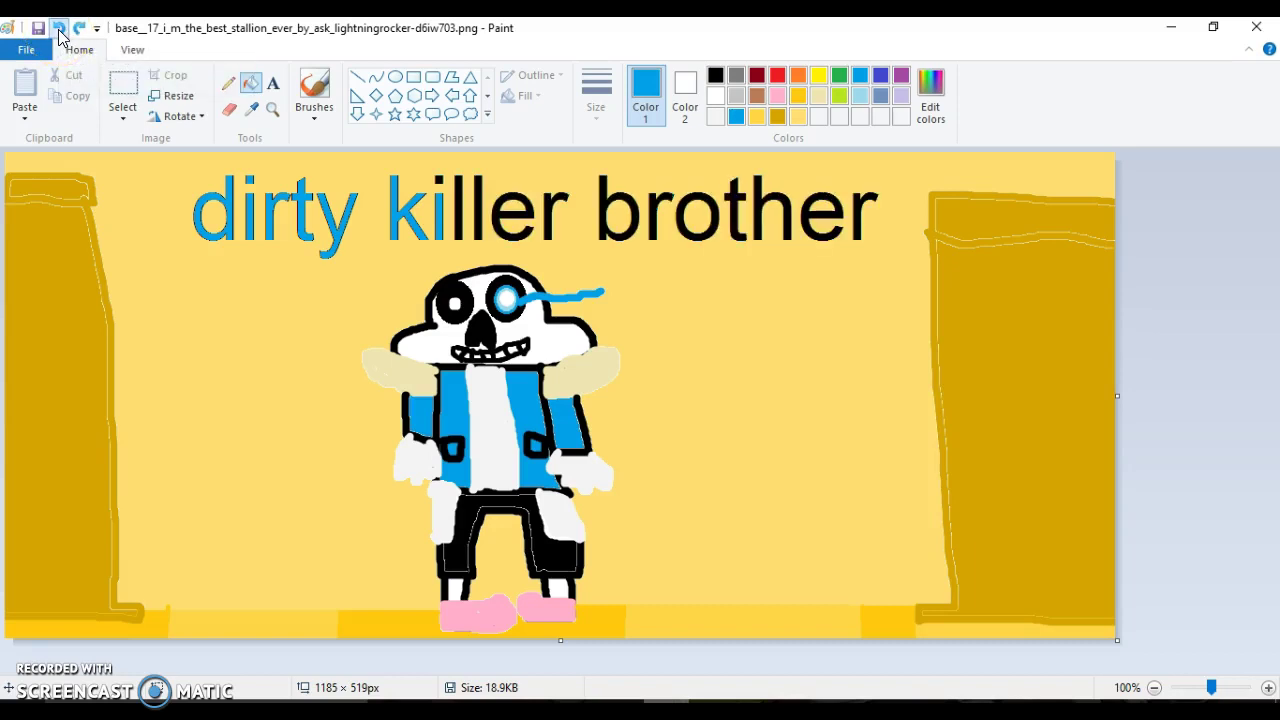
{"action": "left_click", "coordinate": [59, 32]}
{"action": "left_click", "coordinate": [59, 32]}
{"action": "left_click", "coordinate": [60, 30]}
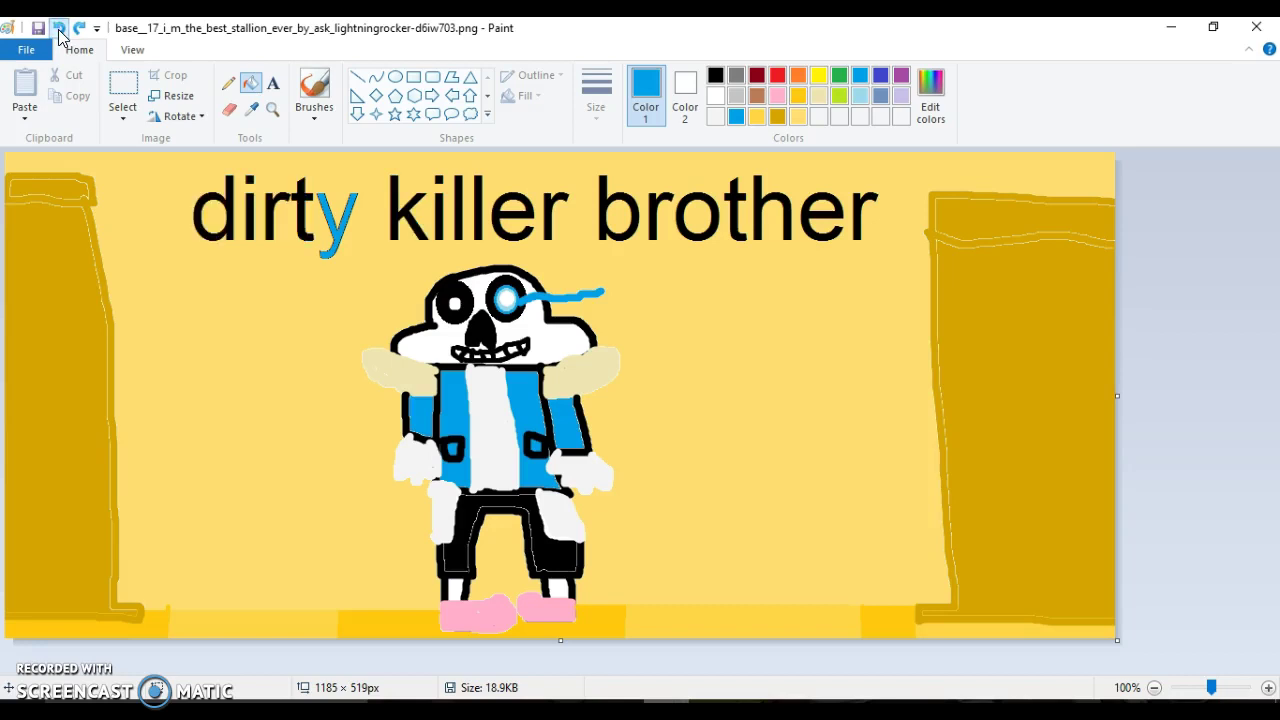
{"action": "left_click", "coordinate": [59, 32]}
{"action": "left_click", "coordinate": [59, 32]}
Write "drity brother killer" in blue 72-point Arial above Sans and move the text clear of the pillars
{"action": "left_click", "coordinate": [396, 80]}
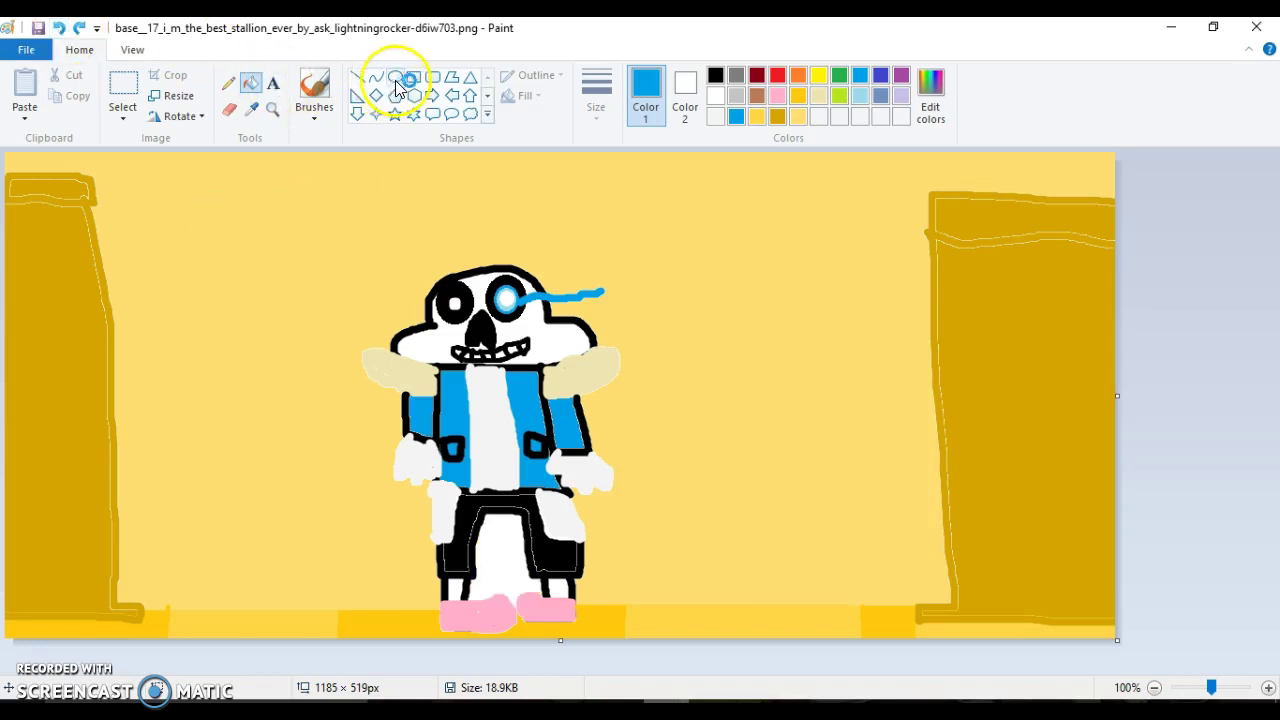
{"action": "left_click", "coordinate": [272, 84]}
{"action": "left_click", "coordinate": [293, 209]}
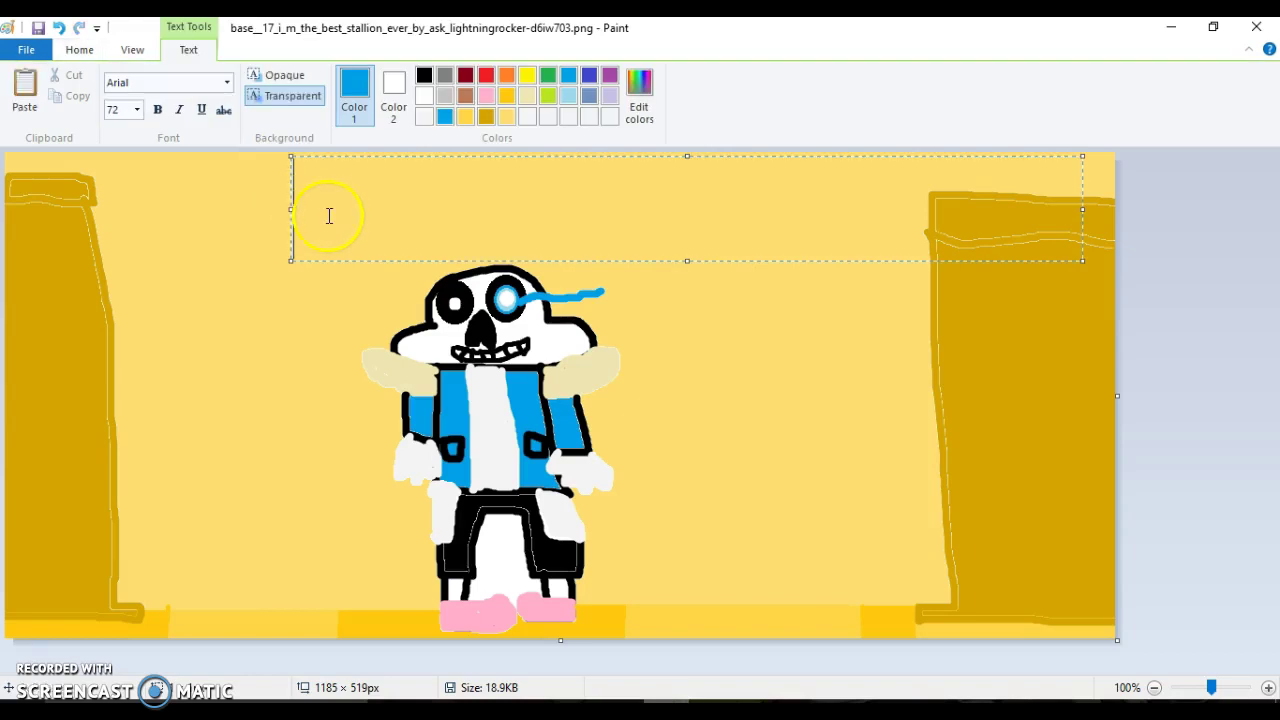
{"action": "type", "text": "dri"}
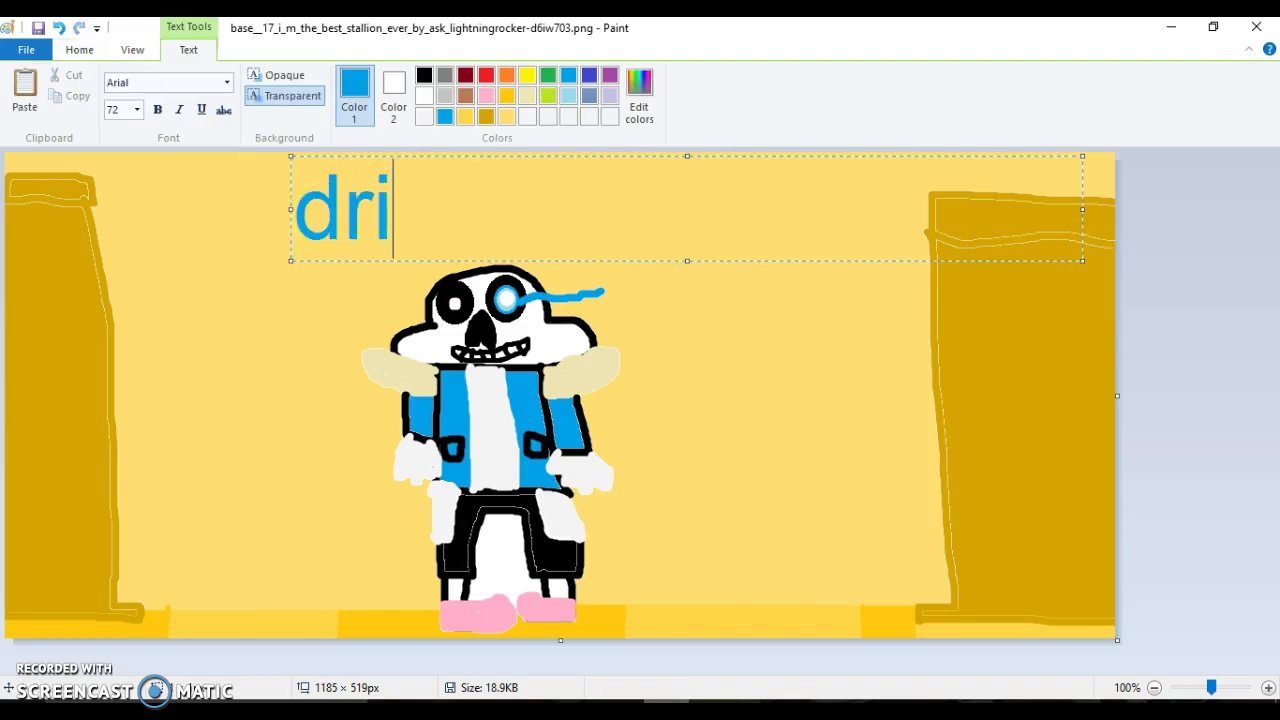
{"action": "type", "text": "ty brother"}
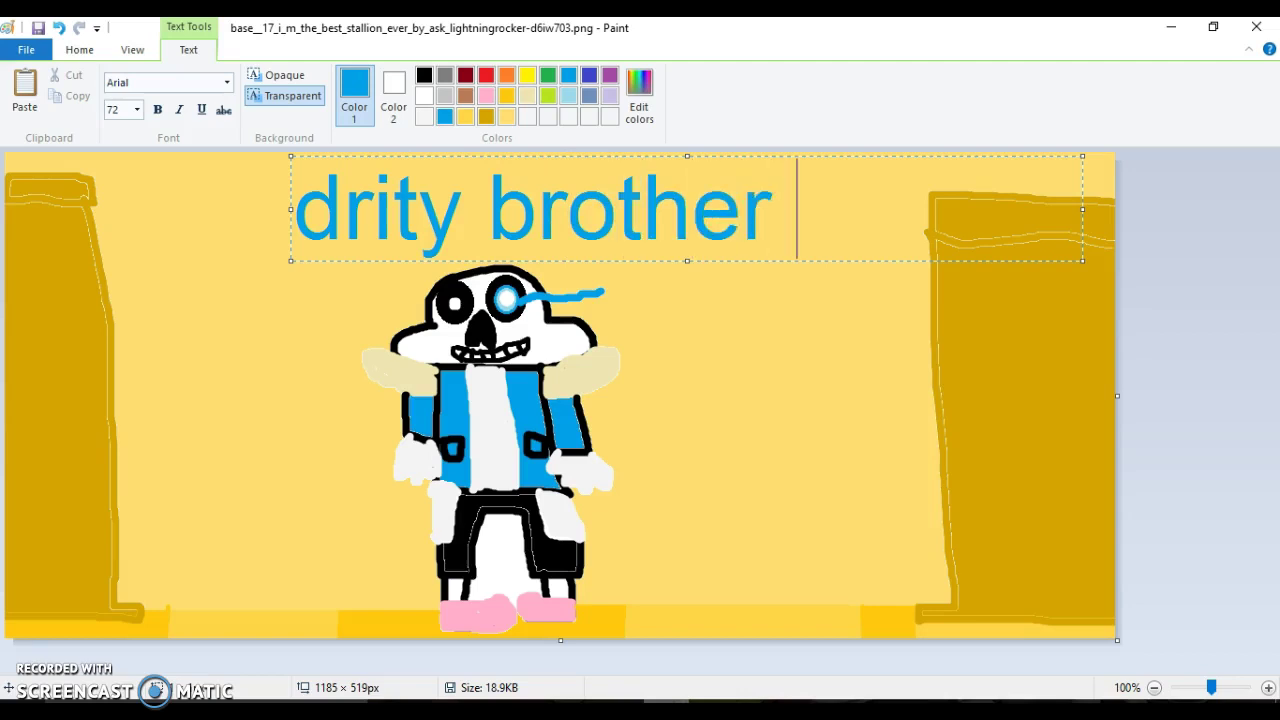
{"action": "type", "text": " killer"}
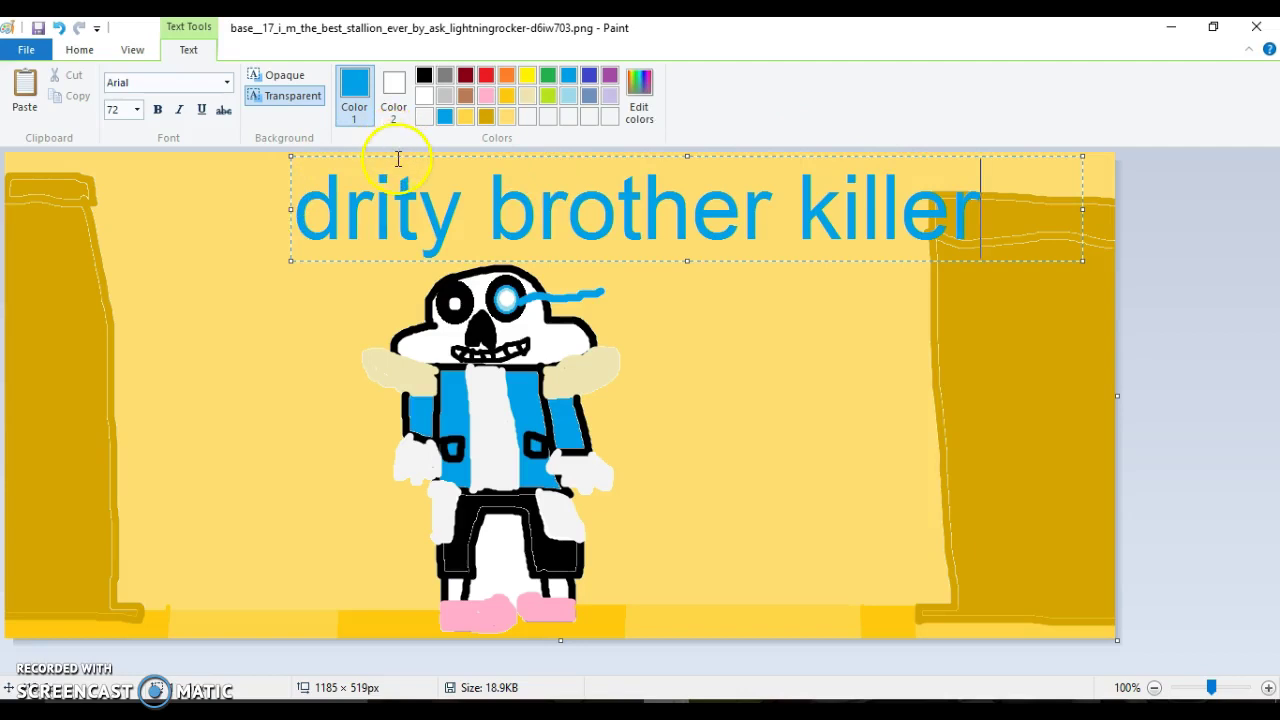
{"action": "left_click_drag", "start_coordinate": [396, 155], "coordinate": [266, 153]}
{"action": "left_click", "coordinate": [79, 49]}
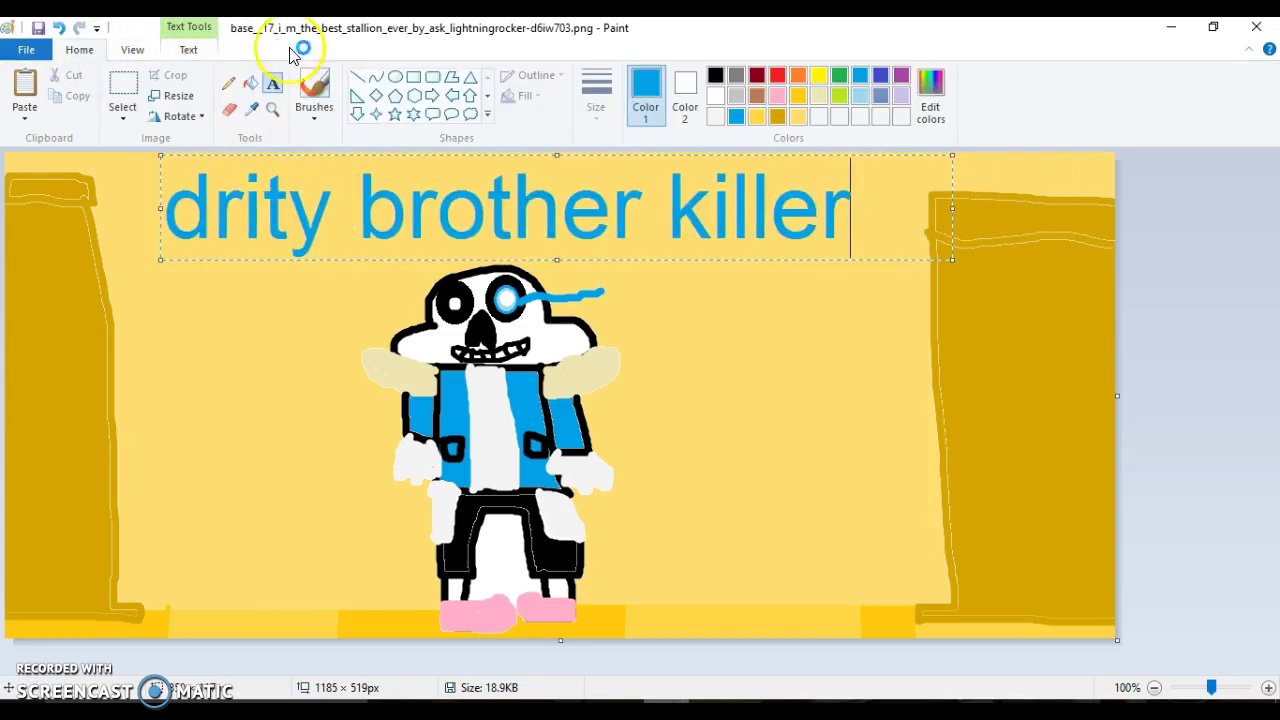
{"action": "left_click", "coordinate": [326, 89]}
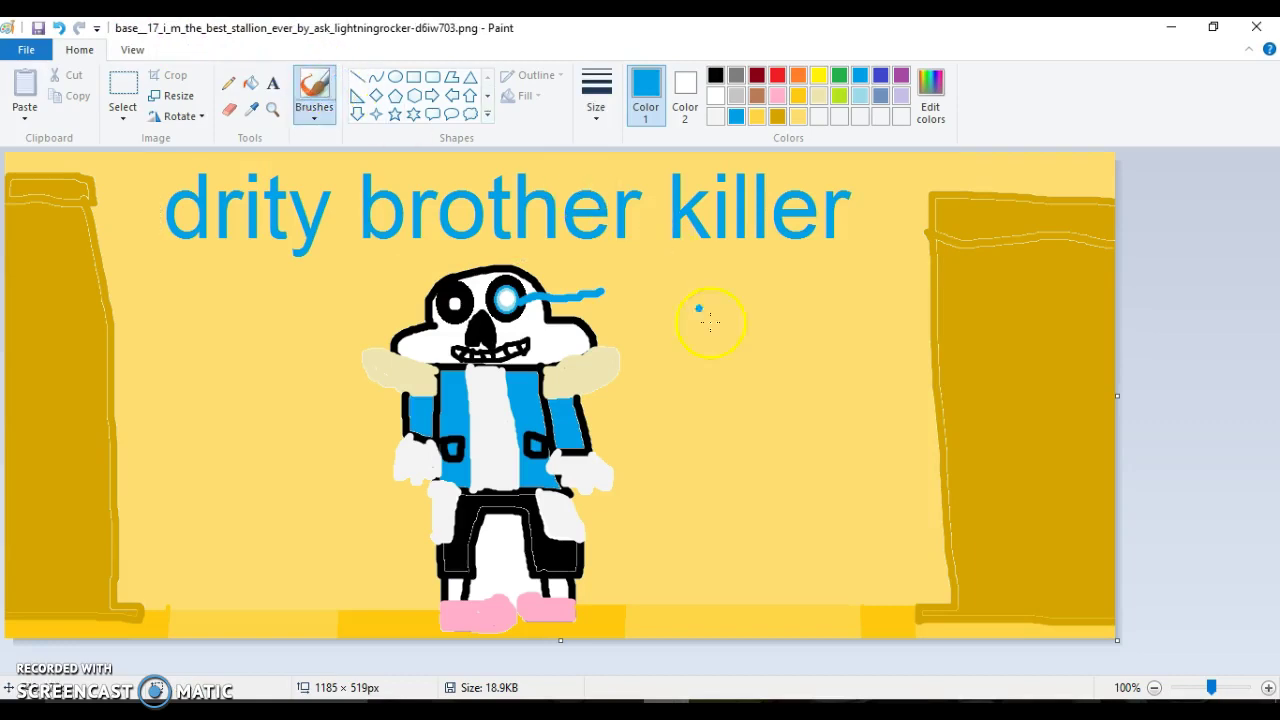
Fill the white area between Sans's legs with the custom pale gold of the background
{"action": "left_click", "coordinate": [798, 117]}
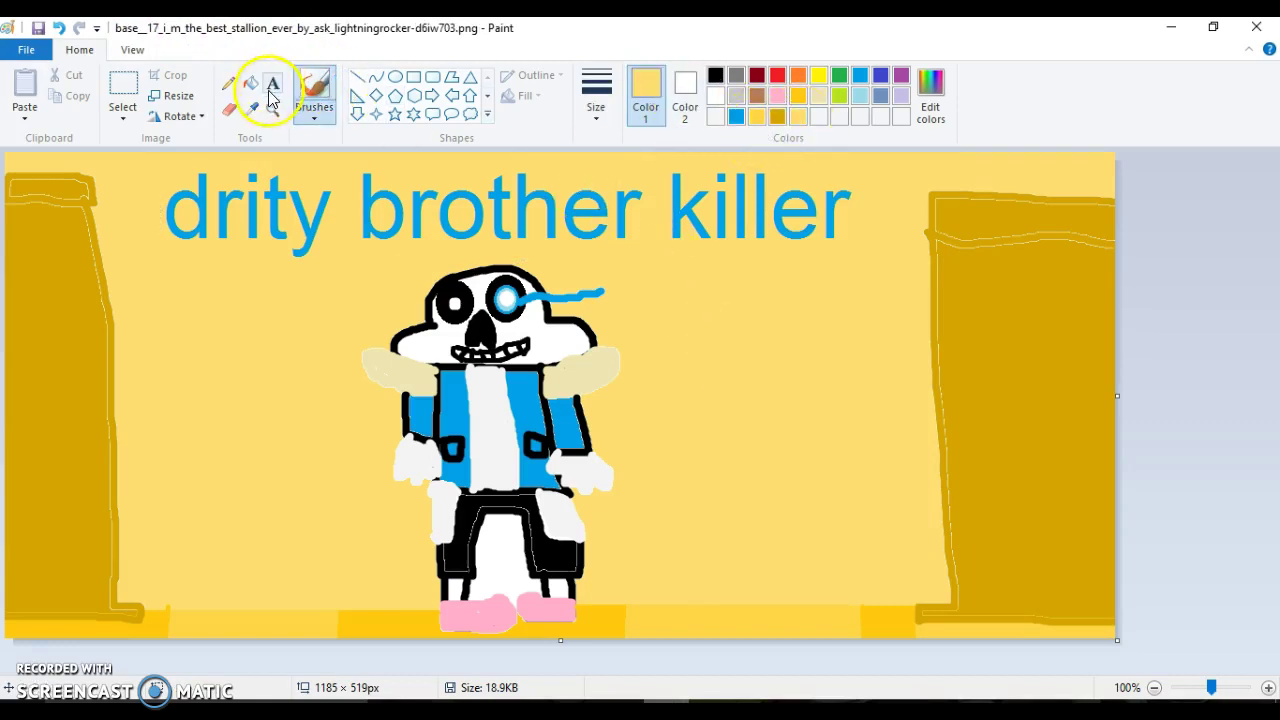
{"action": "left_click", "coordinate": [250, 82]}
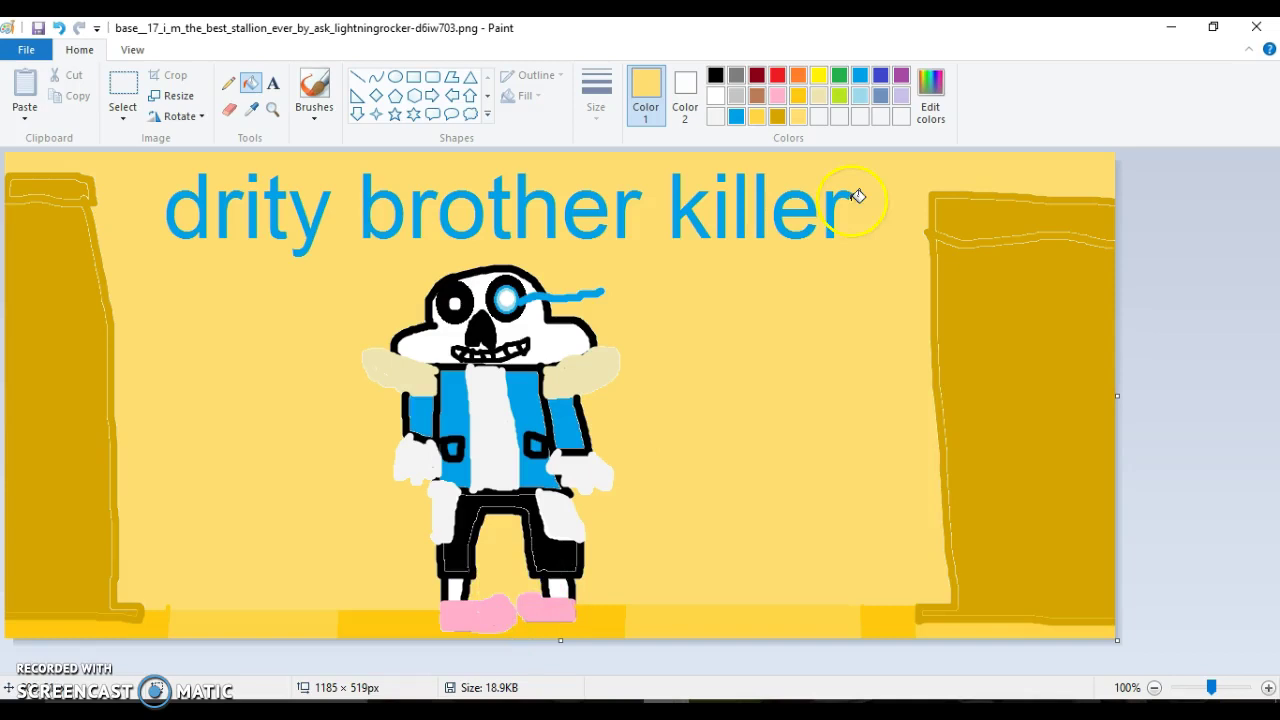
Handwrite "sans" with the brush in the custom blue beside Sans's hand and add a pointer line toward him
{"action": "left_click", "coordinate": [314, 90]}
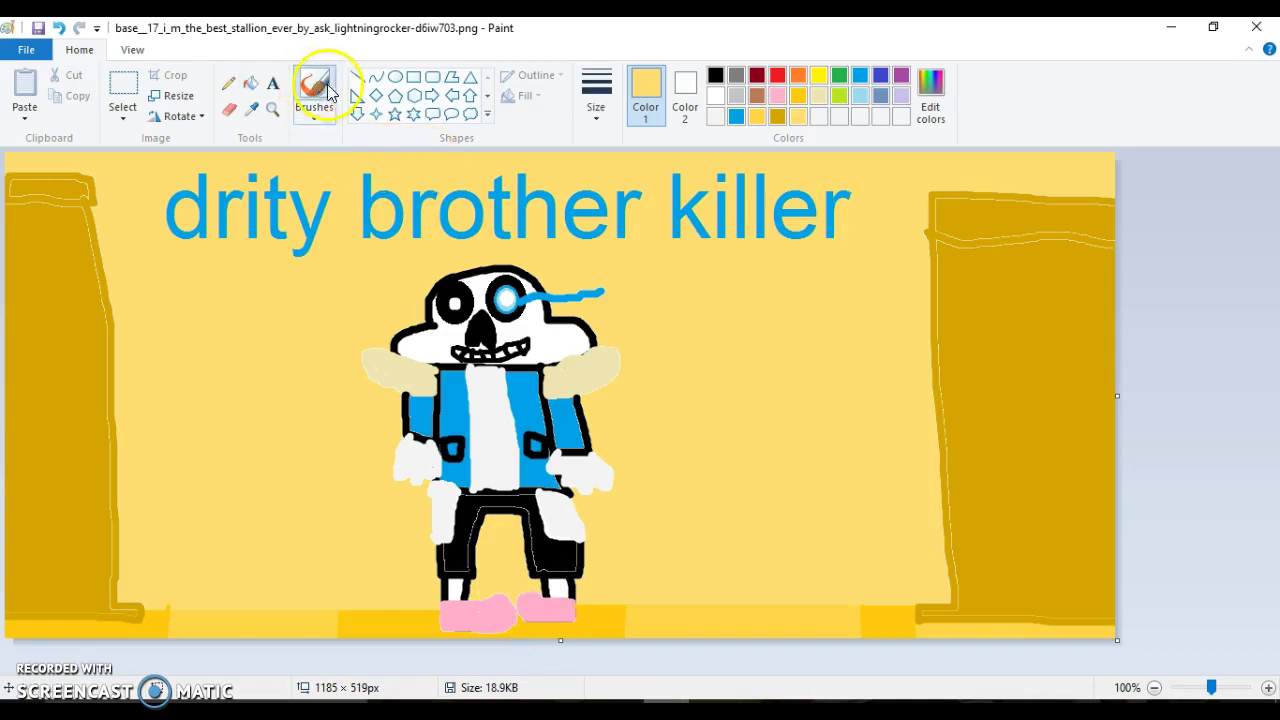
{"action": "left_click", "coordinate": [736, 116]}
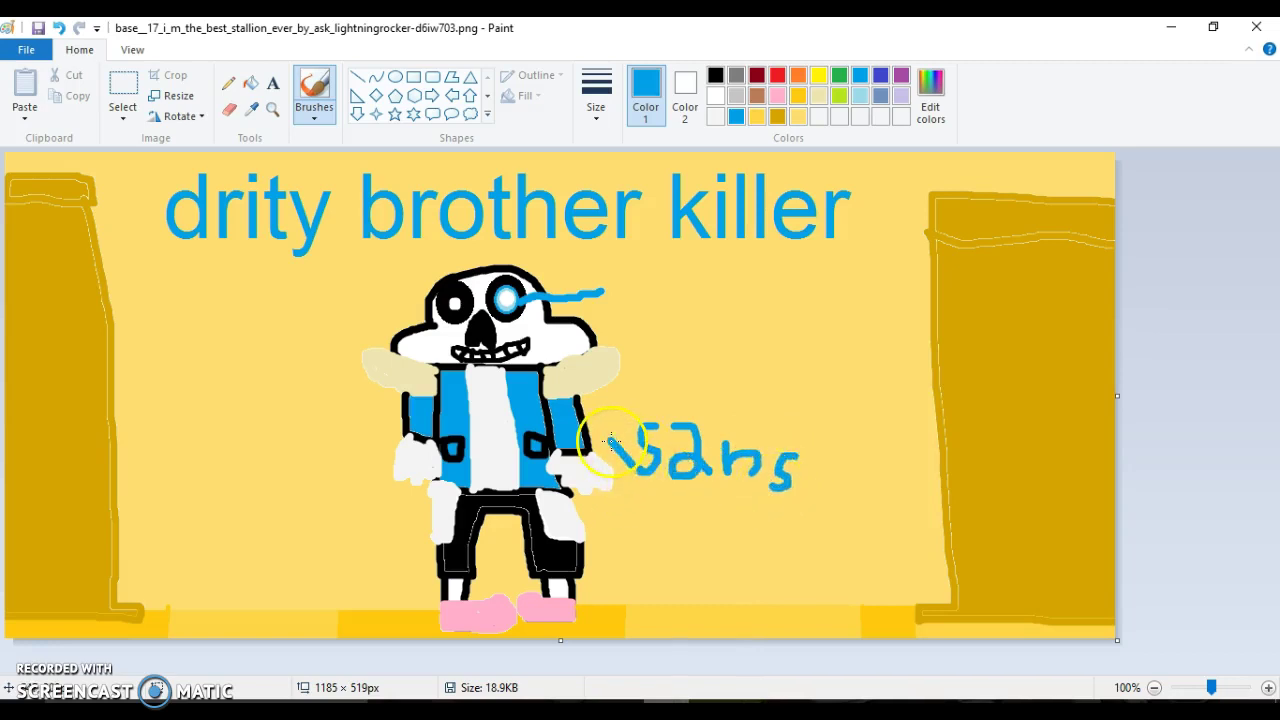
{"action": "mouse_move", "coordinate": [616, 442]}
{"action": "left_mouse_down"}
{"action": "mouse_move", "coordinate": [600, 433]}
{"action": "mouse_move", "coordinate": [612, 432]}
{"action": "left_mouse_up"}
Undo the handwritten "sans" label and its pointer line stroke by stroke
{"action": "left_click", "coordinate": [60, 30]}
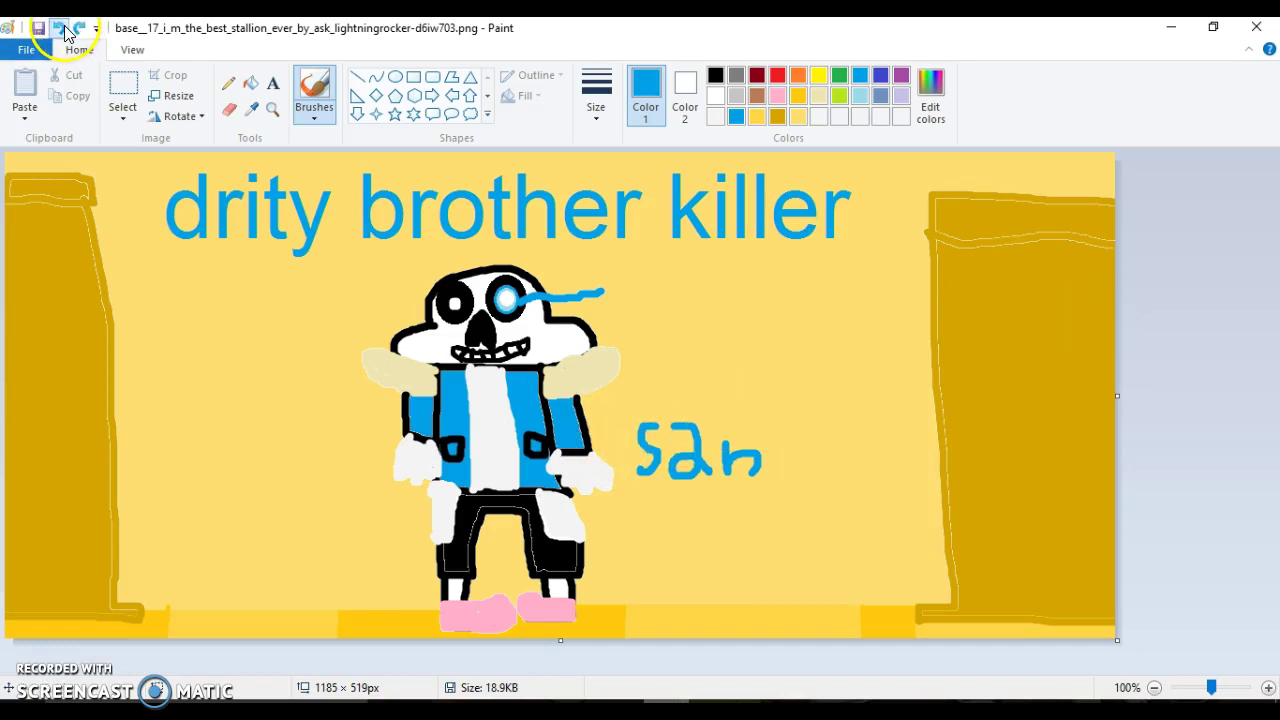
{"action": "left_click", "coordinate": [60, 30]}
{"action": "left_click", "coordinate": [60, 30]}
{"action": "left_click", "coordinate": [60, 30]}
{"action": "left_click", "coordinate": [60, 30]}
{"action": "key", "text": "ctrl+z"}
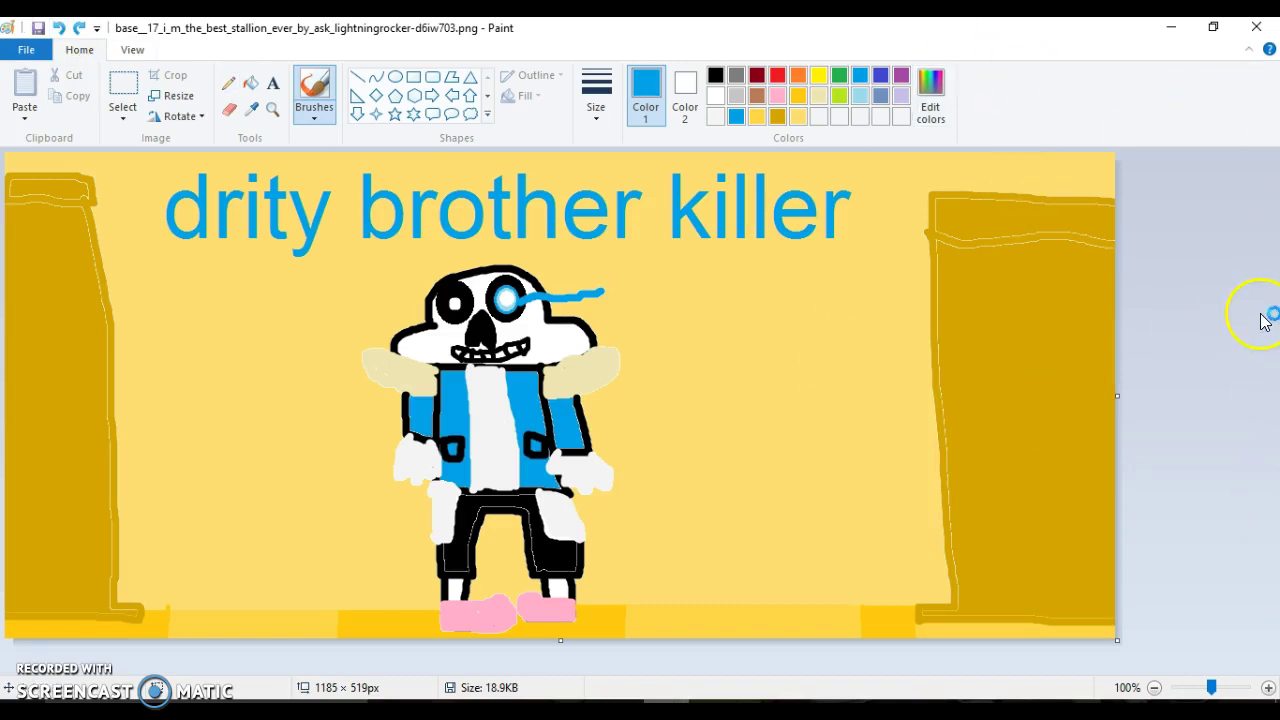
Write "thanks for" in blue 72-point Arial across Sans's legs and move the text up toward the pillar beside him
{"action": "left_click", "coordinate": [181, 165]}
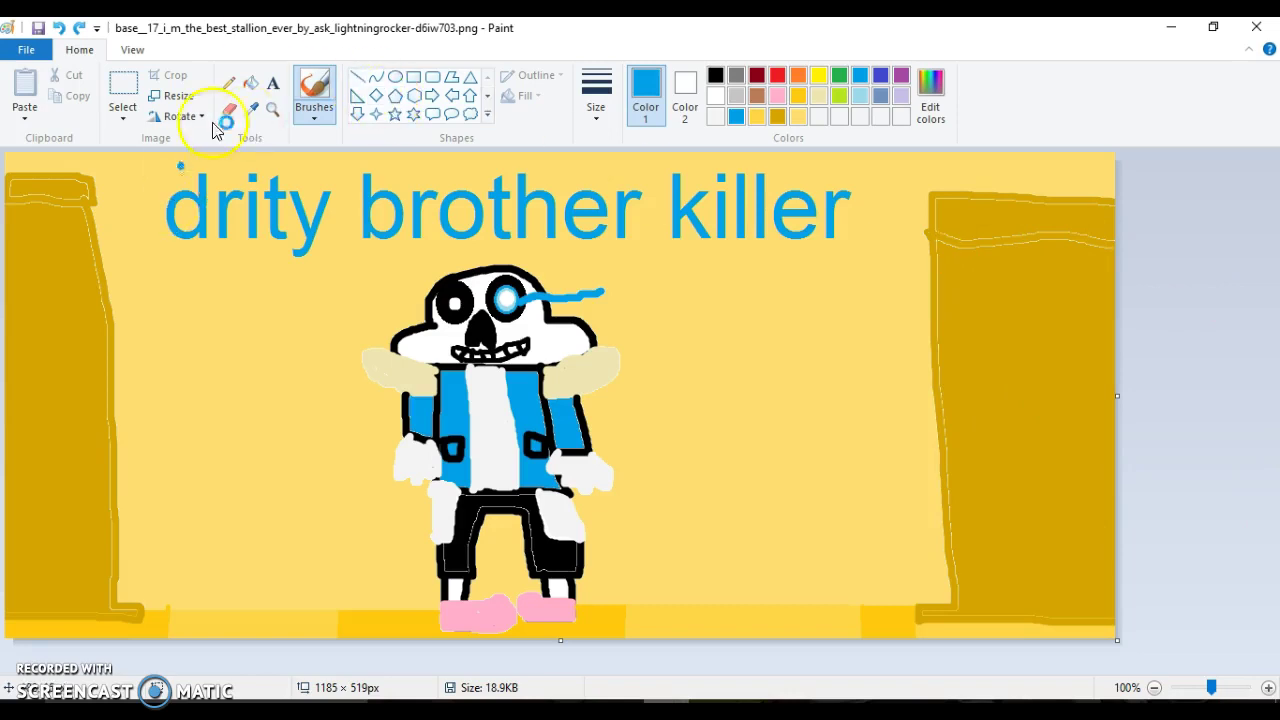
{"action": "left_click", "coordinate": [272, 82]}
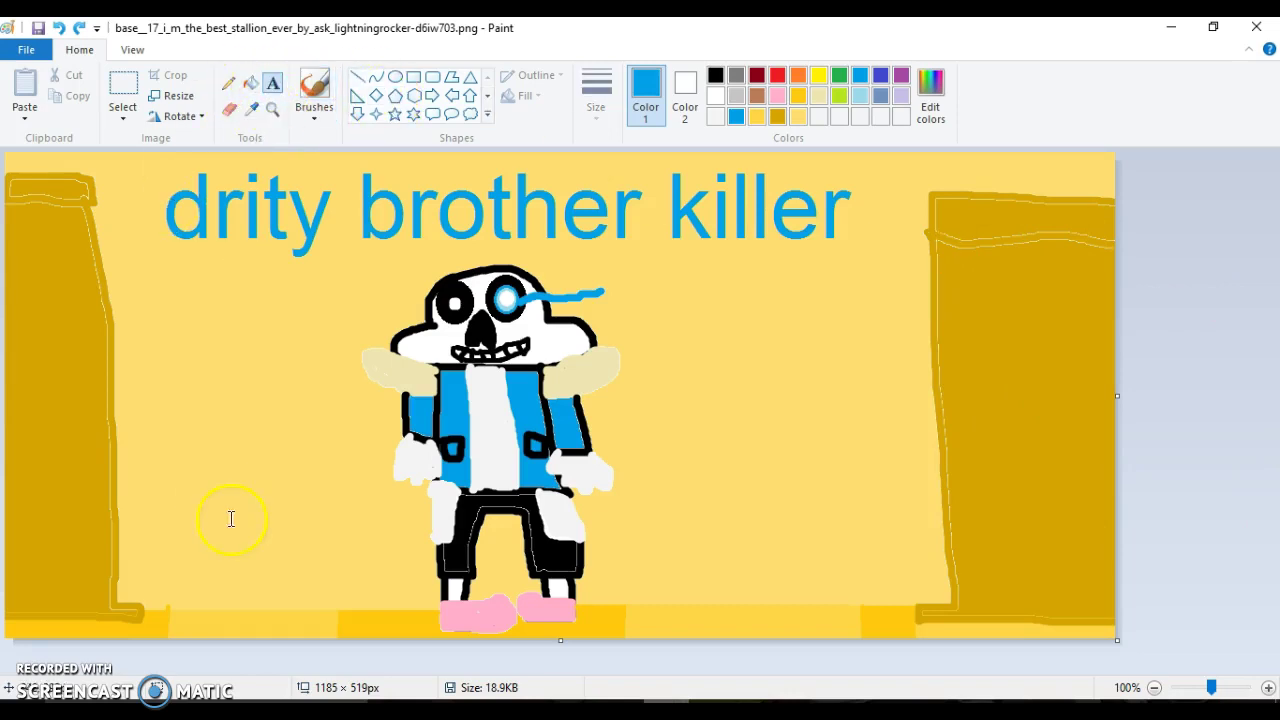
{"action": "left_click", "coordinate": [161, 503]}
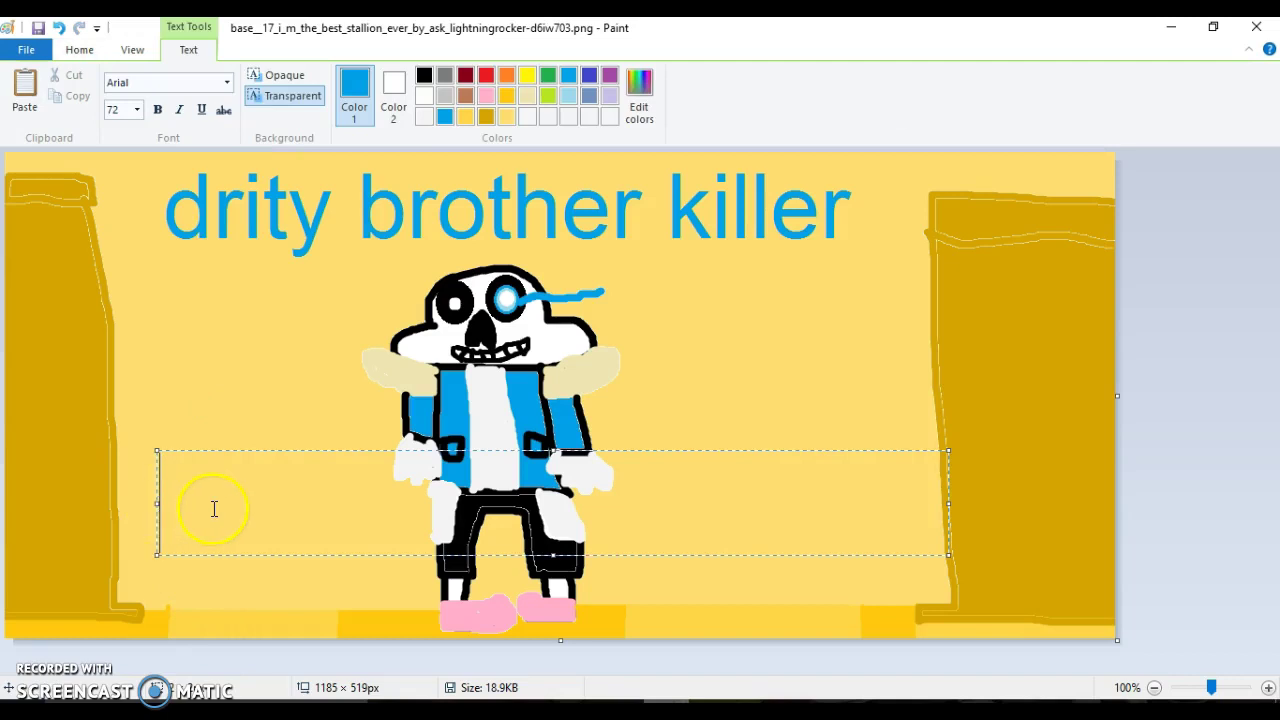
{"action": "type", "text": "thanks"}
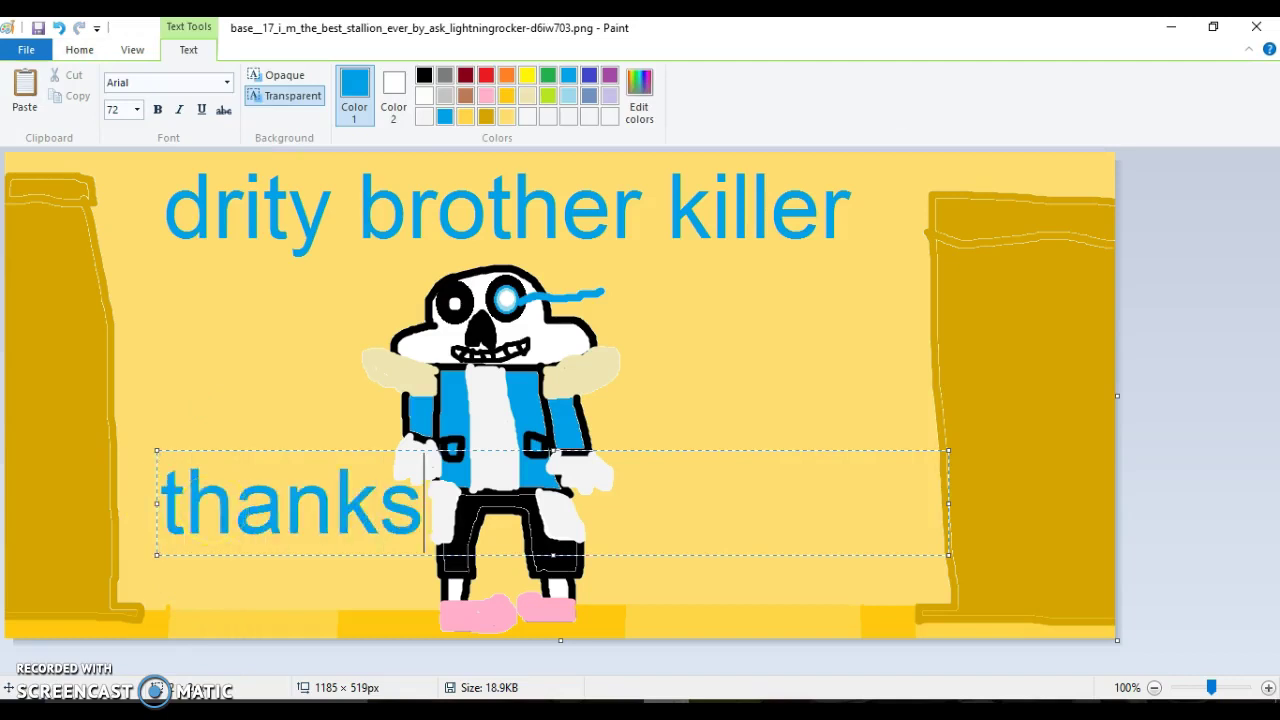
{"action": "type", "text": " for"}
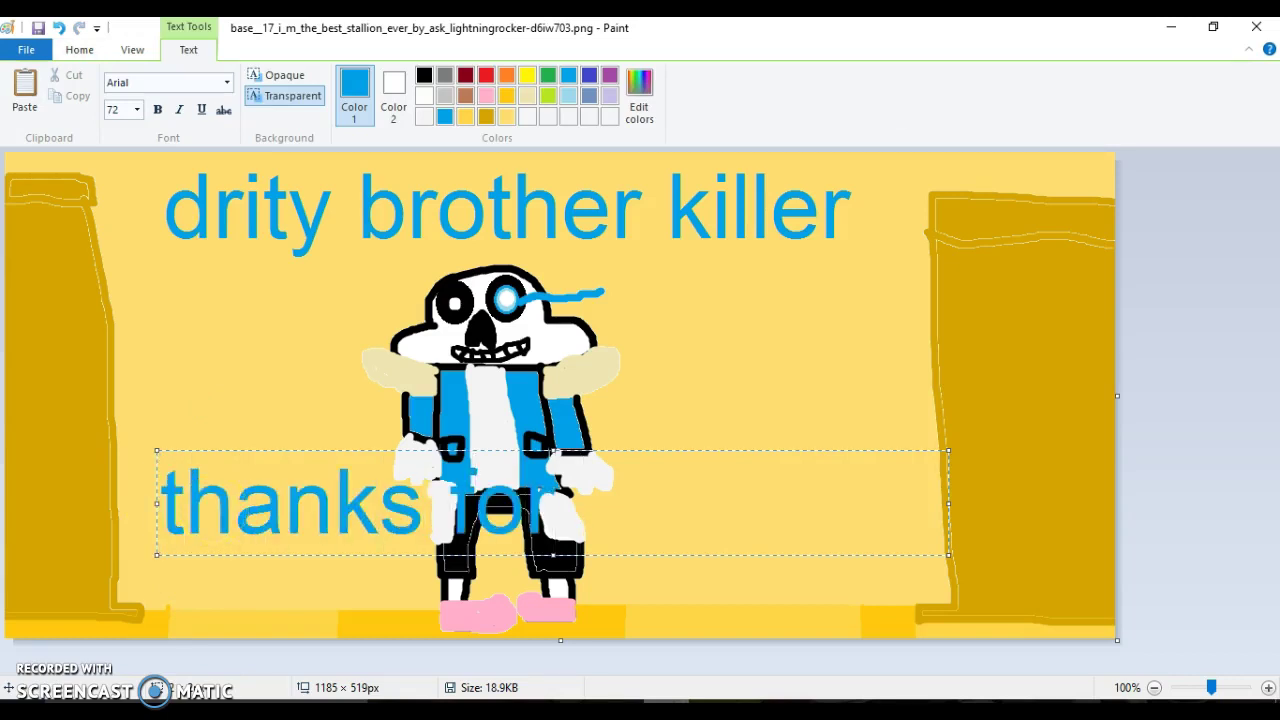
{"action": "left_click_drag", "start_coordinate": [757, 449], "coordinate": [585, 375]}
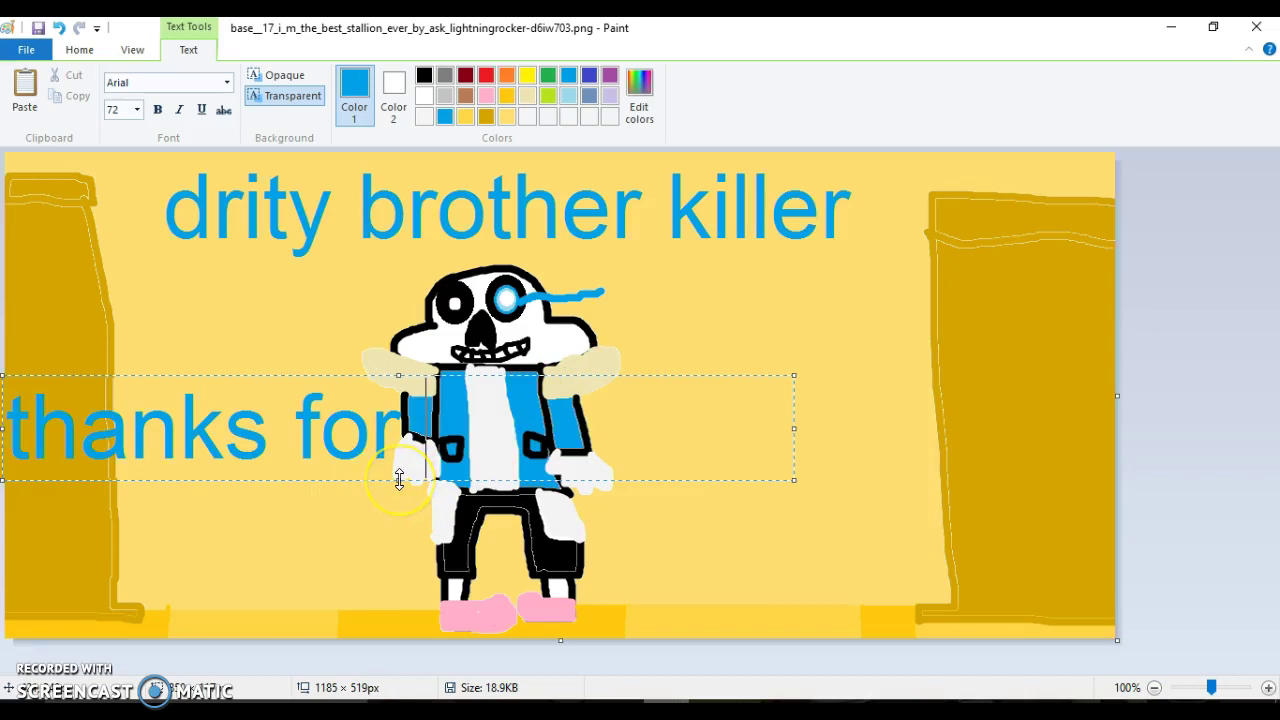
Erase the "thanks for" text, abandon the text box and return to the brush tool
{"action": "key", "text": "BackSpace"}
{"action": "key", "text": "BackSpace"}
{"action": "key", "text": "BackSpace"}
{"action": "key", "text": "BackSpace"}
{"action": "key", "text": "BackSpace"}
{"action": "key", "text": "BackSpace"}
{"action": "key", "text": "BackSpace"}
{"action": "key", "text": "BackSpace"}
{"action": "key", "text": "BackSpace"}
{"action": "key", "text": "BackSpace"}
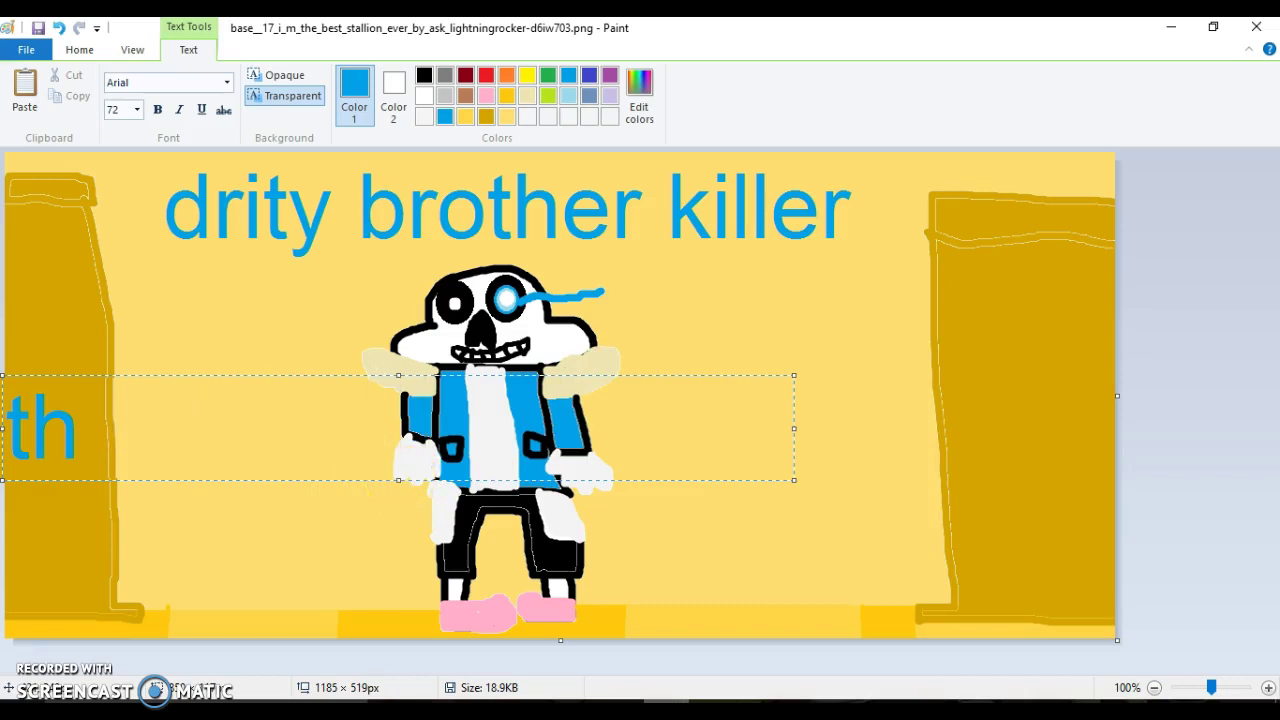
{"action": "left_click", "coordinate": [79, 49]}
{"action": "left_click", "coordinate": [323, 91]}
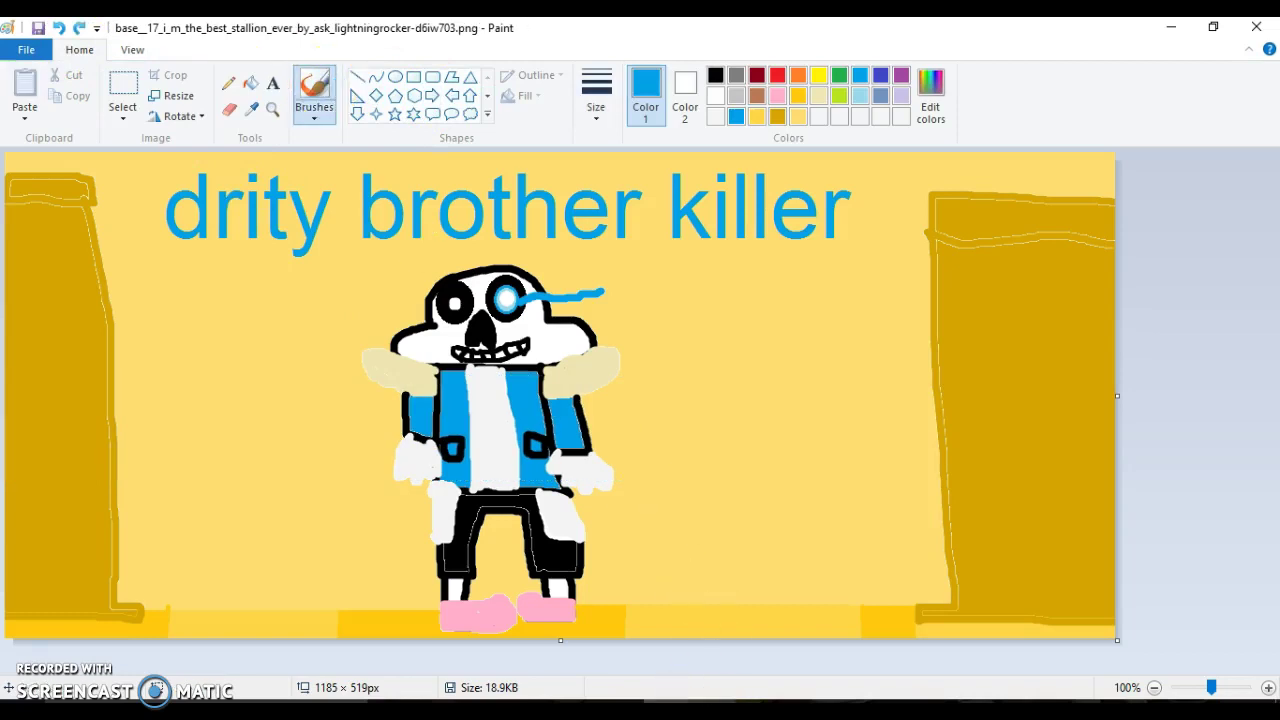
Switch to the YouTube page in the browser and clear its search box
{"action": "mouse_move", "coordinate": [620, 705]}
{"action": "left_click", "coordinate": [614, 636]}
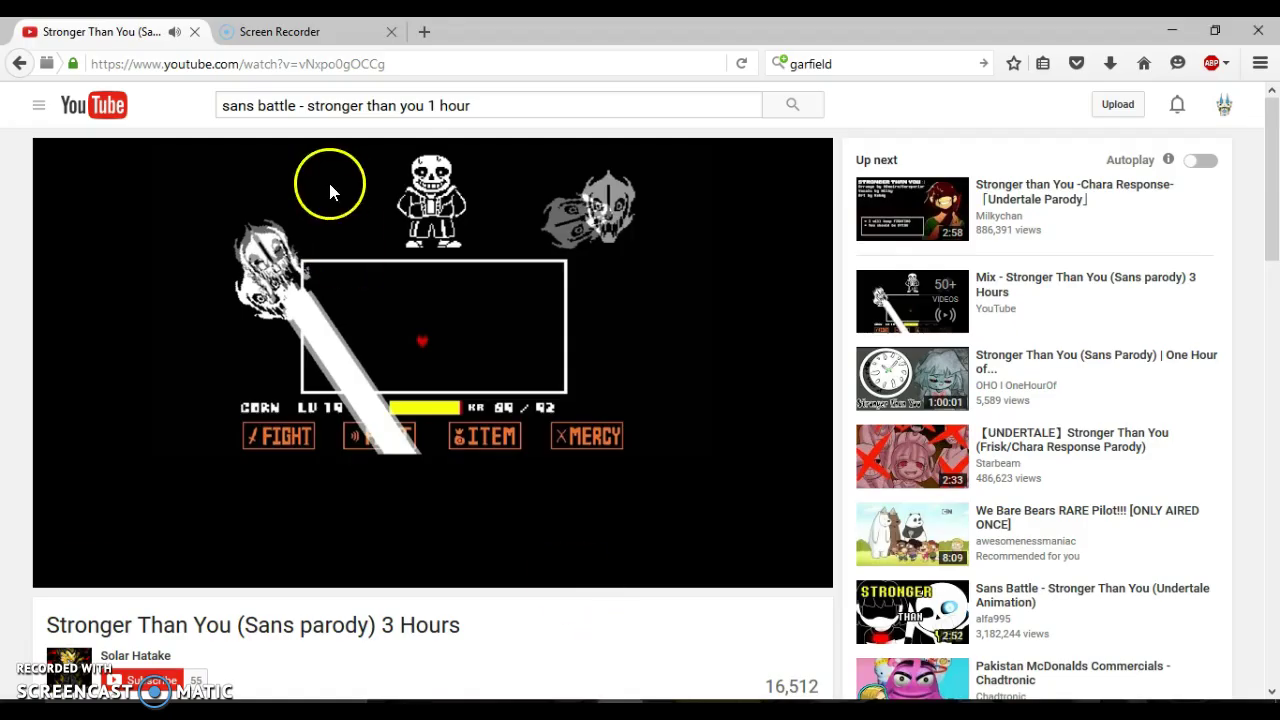
{"action": "triple_click", "coordinate": [522, 108]}
{"action": "key", "text": "BackSpace"}
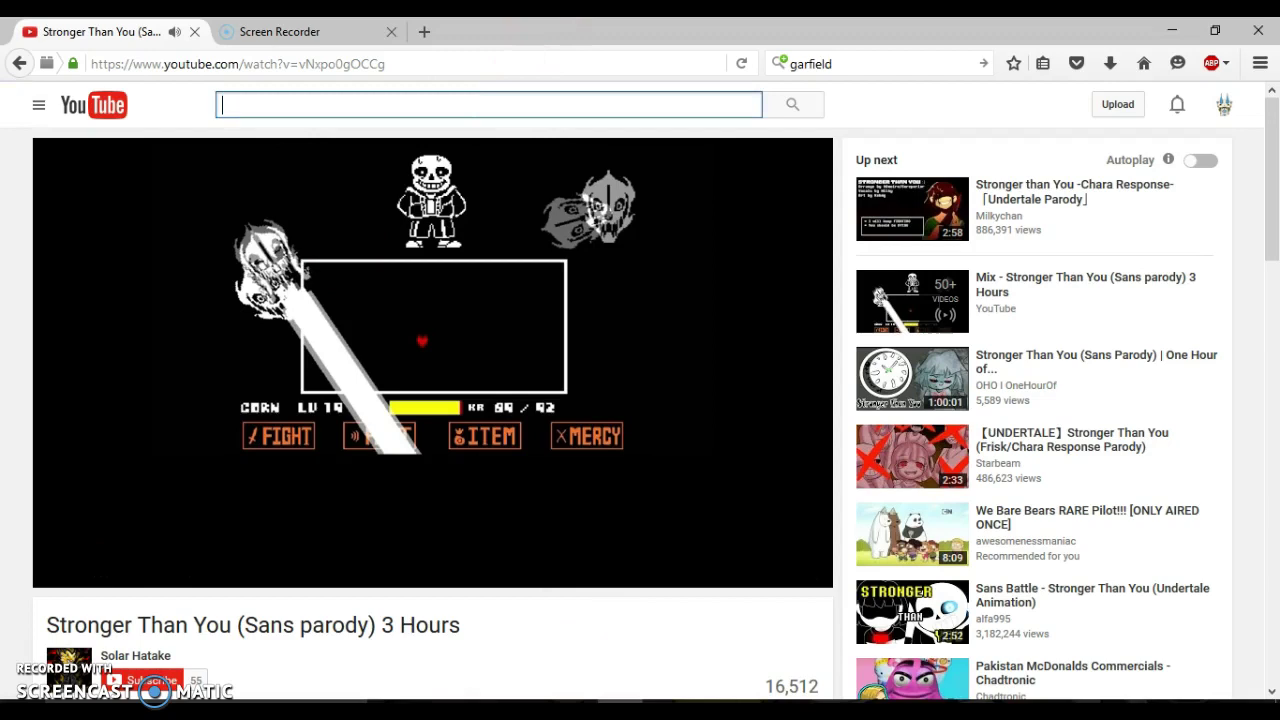
Write "Thanks for watching" in the YouTube search box without running a search
{"action": "left_click", "coordinate": [412, 106]}
{"action": "type", "text": "TH"}
{"action": "key", "text": "BackSpace"}
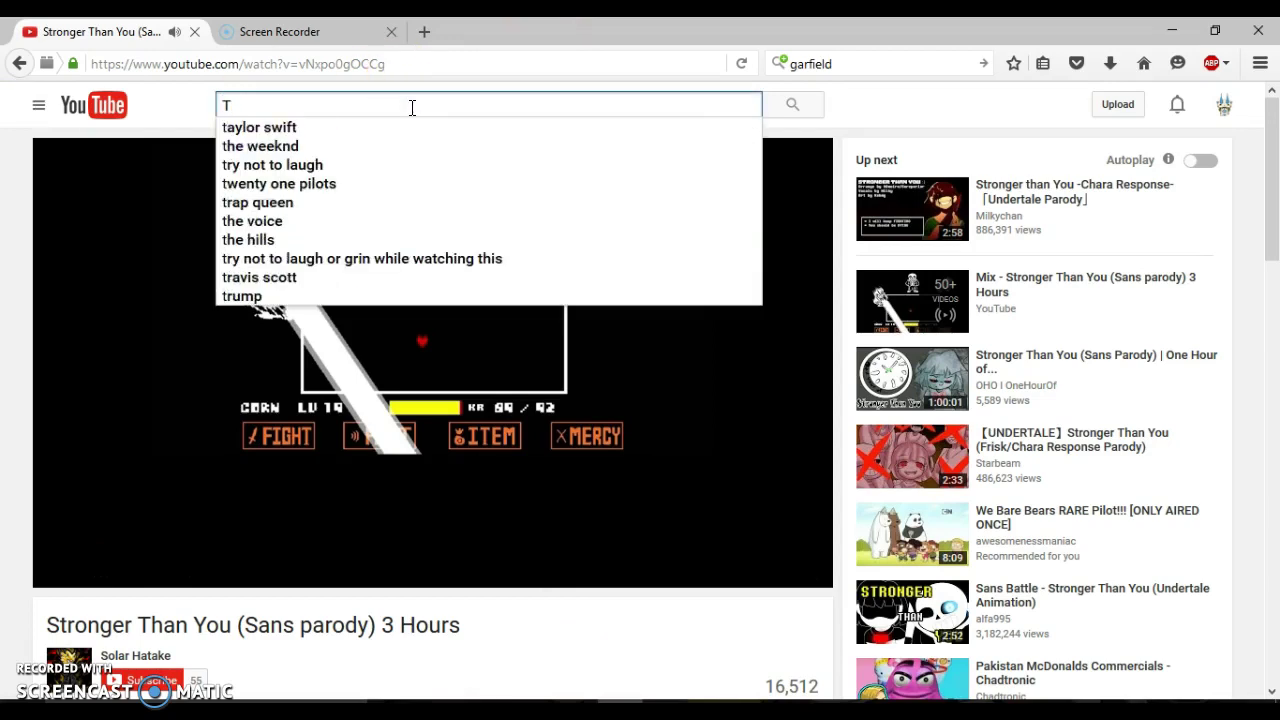
{"action": "type", "text": "hanks"}
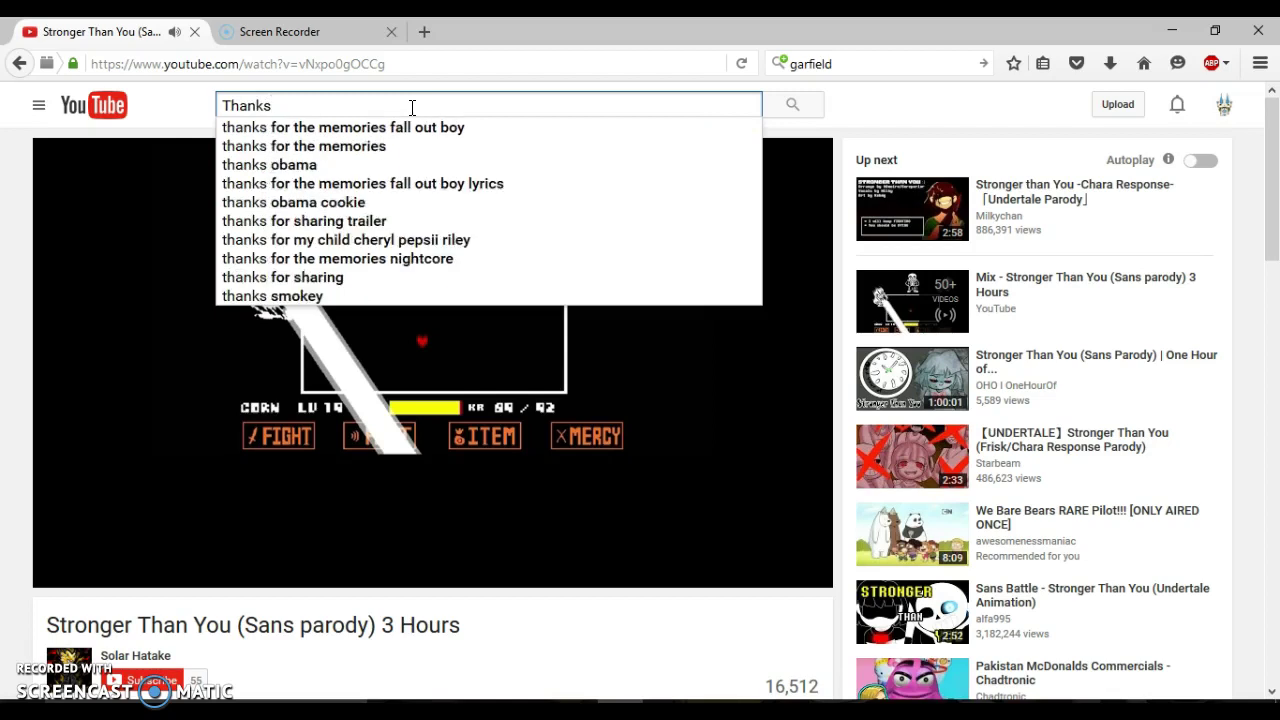
{"action": "type", "text": " for watc"}
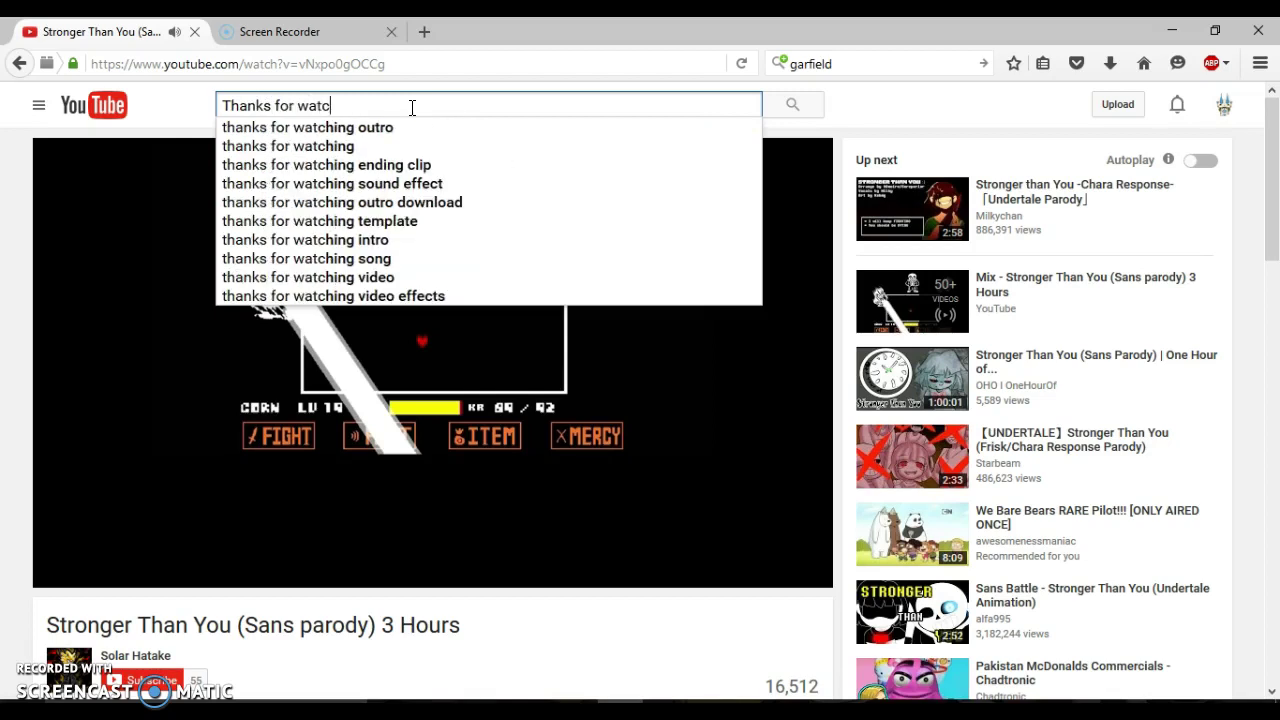
{"action": "type", "text": "hing"}
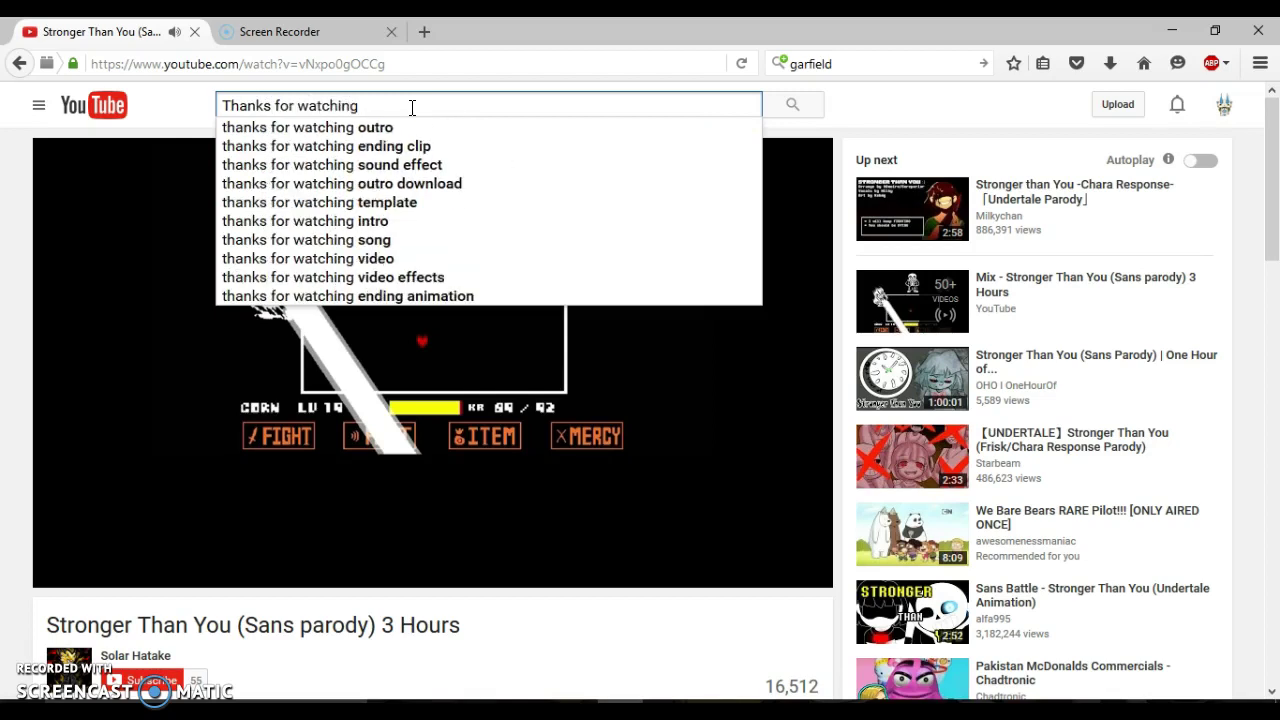
Replace the search box text with "Like sub and join my komasan diso dancer!!"
{"action": "key", "text": "BackSpace"}
{"action": "key", "text": "BackSpace"}
{"action": "key", "text": "BackSpace"}
{"action": "key", "text": "BackSpace"}
{"action": "key", "text": "BackSpace"}
{"action": "key", "text": "BackSpace"}
{"action": "key", "text": "BackSpace"}
{"action": "key", "text": "BackSpace"}
{"action": "key", "text": "BackSpace"}
{"action": "key", "text": "BackSpace"}
{"action": "key", "text": "BackSpace"}
{"action": "key", "text": "BackSpace"}
{"action": "key", "text": "BackSpace"}
{"action": "key", "text": "BackSpace"}
{"action": "key", "text": "BackSpace"}
{"action": "key", "text": "BackSpace"}
{"action": "key", "text": "BackSpace"}
{"action": "key", "text": "BackSpace"}
{"action": "key", "text": "BackSpace"}
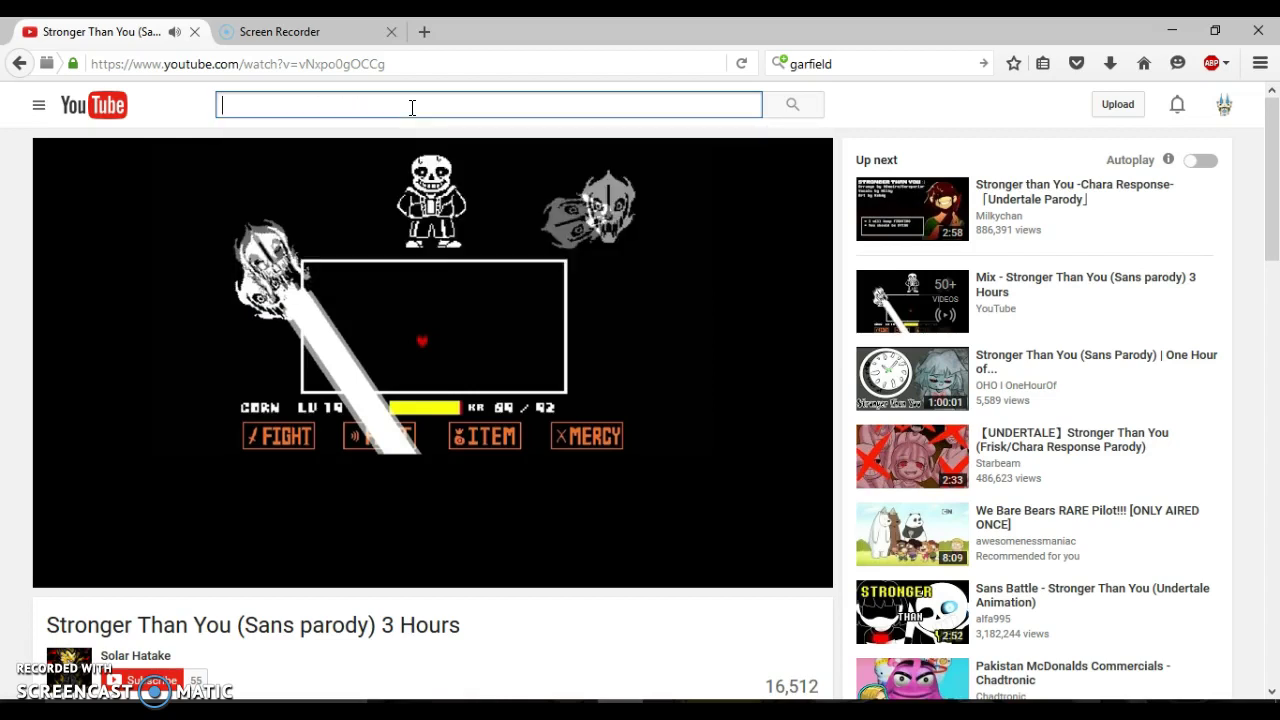
{"action": "type", "text": "Like"}
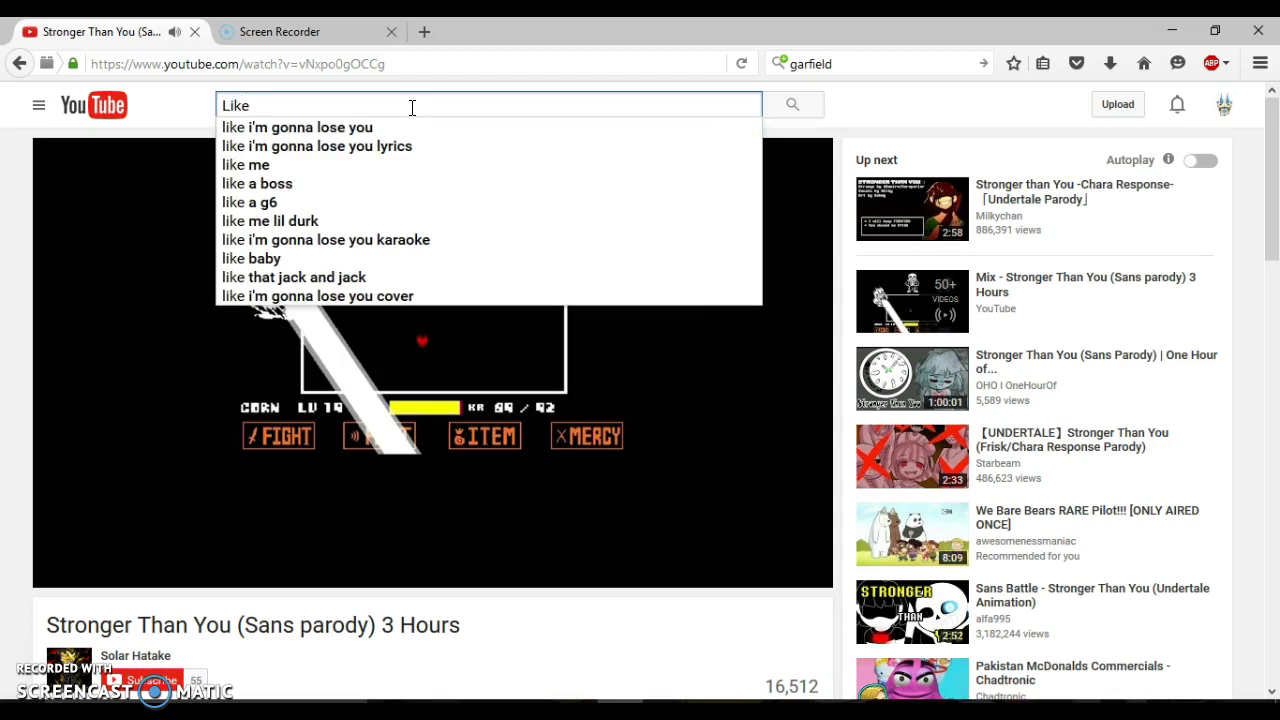
{"action": "type", "text": " sub "}
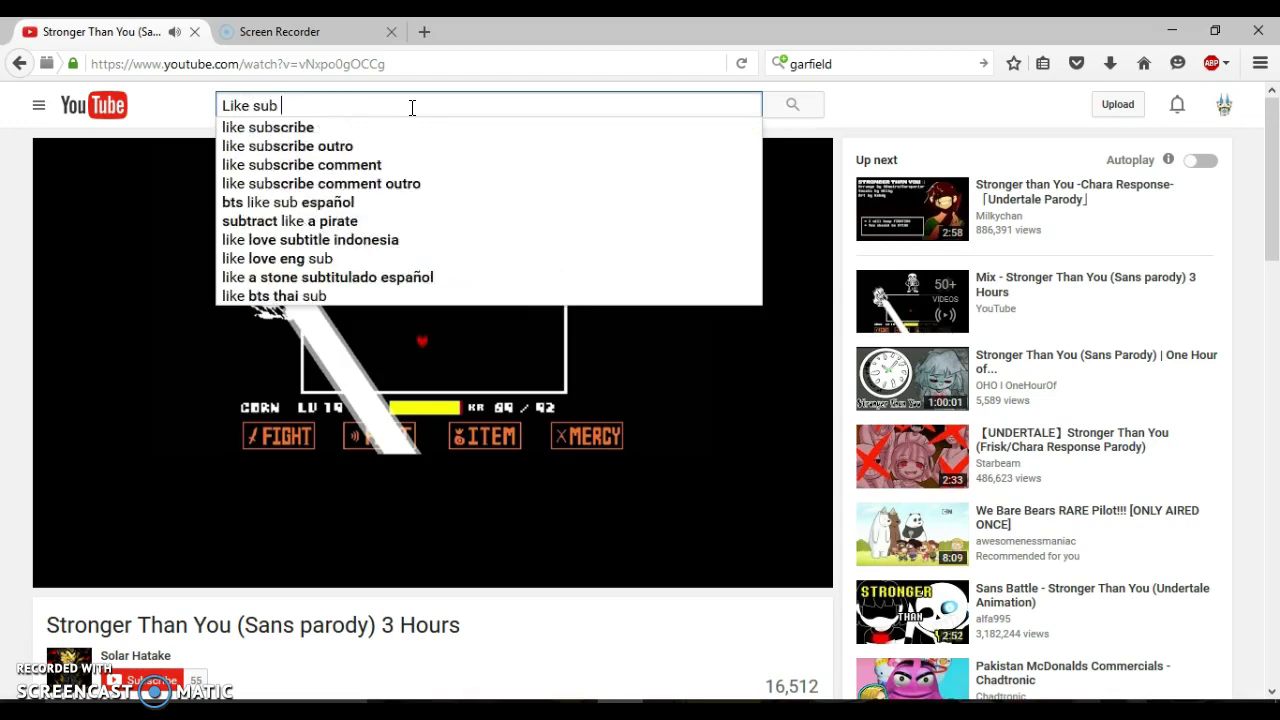
{"action": "type", "text": "and"}
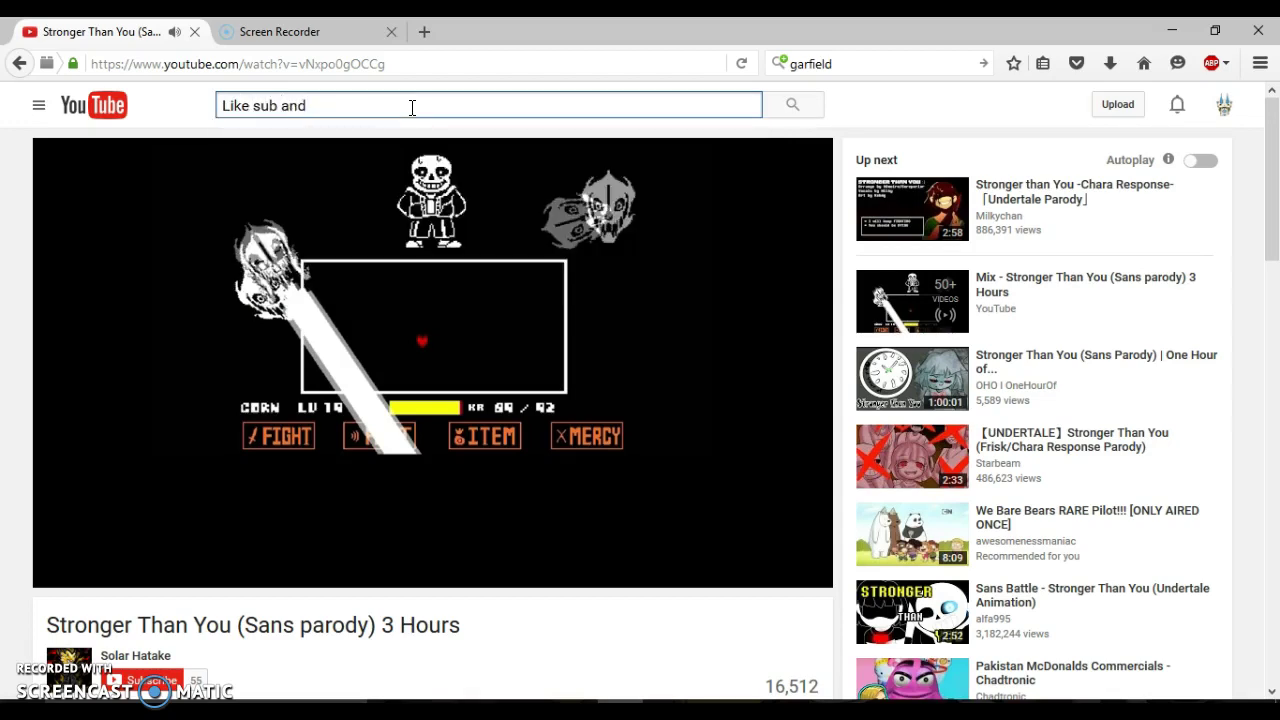
{"action": "type", "text": " join my komasan diso "}
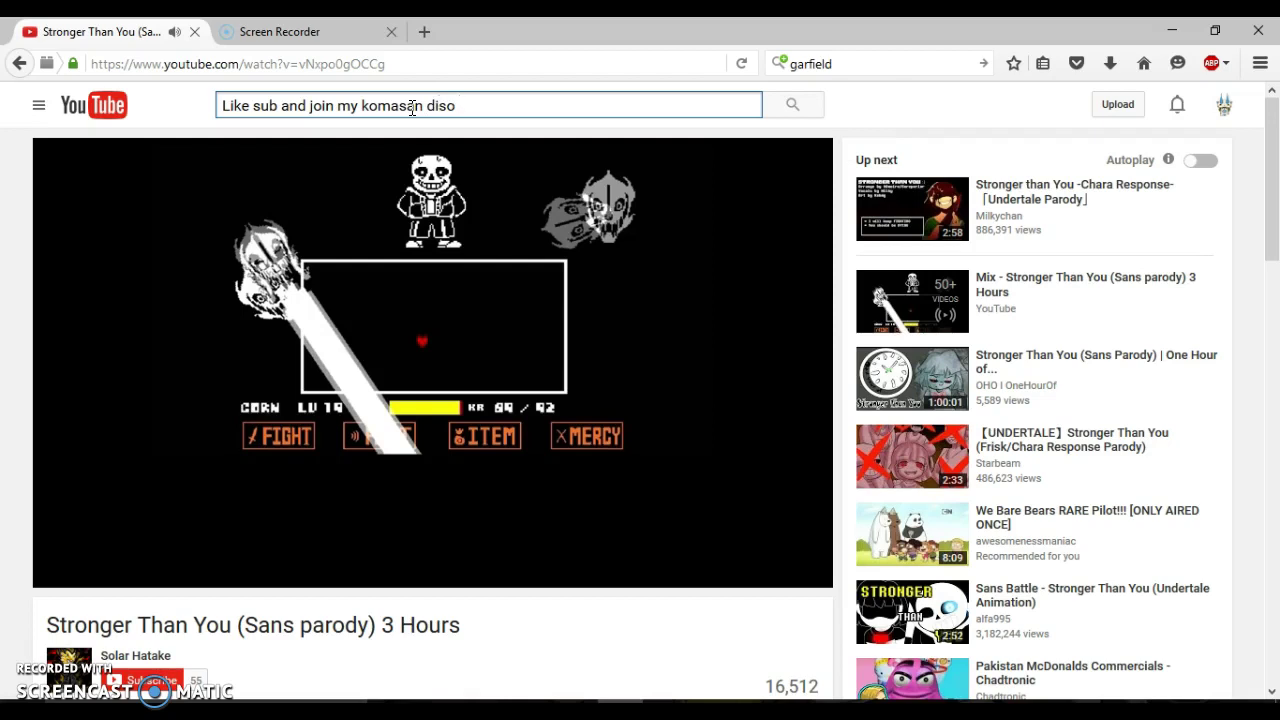
{"action": "type", "text": "dancer!!"}
Replace the search box message with "Bye!."
{"action": "key", "text": "BackSpace"}
{"action": "key", "text": "BackSpace"}
{"action": "key", "text": "BackSpace"}
{"action": "key", "text": "BackSpace"}
{"action": "key", "text": "BackSpace"}
{"action": "key", "text": "BackSpace"}
{"action": "key", "text": "BackSpace"}
{"action": "key", "text": "BackSpace"}
{"action": "key", "text": "BackSpace"}
{"action": "key", "text": "BackSpace"}
{"action": "key", "text": "BackSpace"}
{"action": "key", "text": "BackSpace"}
{"action": "key", "text": "BackSpace"}
{"action": "key", "text": "BackSpace"}
{"action": "key", "text": "BackSpace"}
{"action": "key", "text": "BackSpace"}
{"action": "key", "text": "BackSpace"}
{"action": "key", "text": "BackSpace"}
{"action": "key", "text": "BackSpace"}
{"action": "key", "text": "BackSpace"}
{"action": "key", "text": "BackSpace"}
{"action": "key", "text": "BackSpace"}
{"action": "key", "text": "BackSpace"}
{"action": "key", "text": "BackSpace"}
{"action": "key", "text": "BackSpace"}
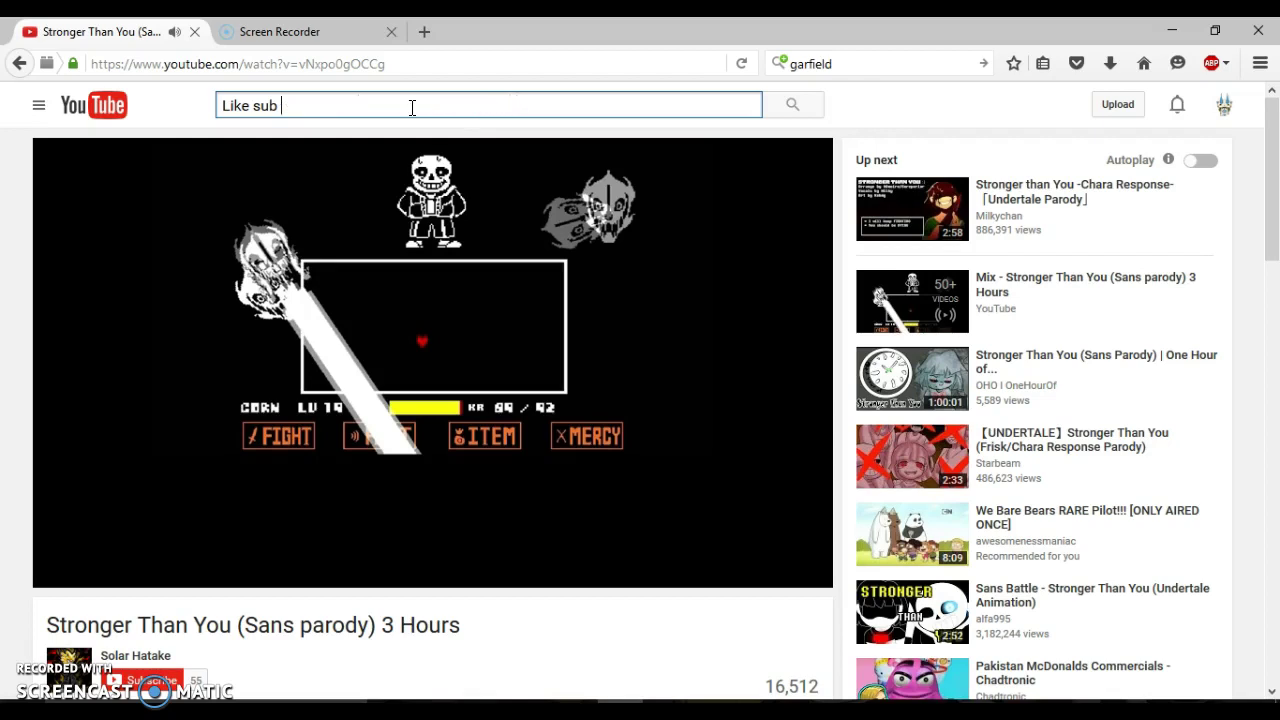
{"action": "key", "text": "BackSpace"}
{"action": "key", "text": "BackSpace"}
{"action": "key", "text": "BackSpace"}
{"action": "key", "text": "BackSpace"}
{"action": "key", "text": "BackSpace"}
{"action": "key", "text": "BackSpace"}
{"action": "key", "text": "BackSpace"}
{"action": "key", "text": "BackSpace"}
{"action": "key", "text": "BackSpace"}
{"action": "type", "text": "B"}
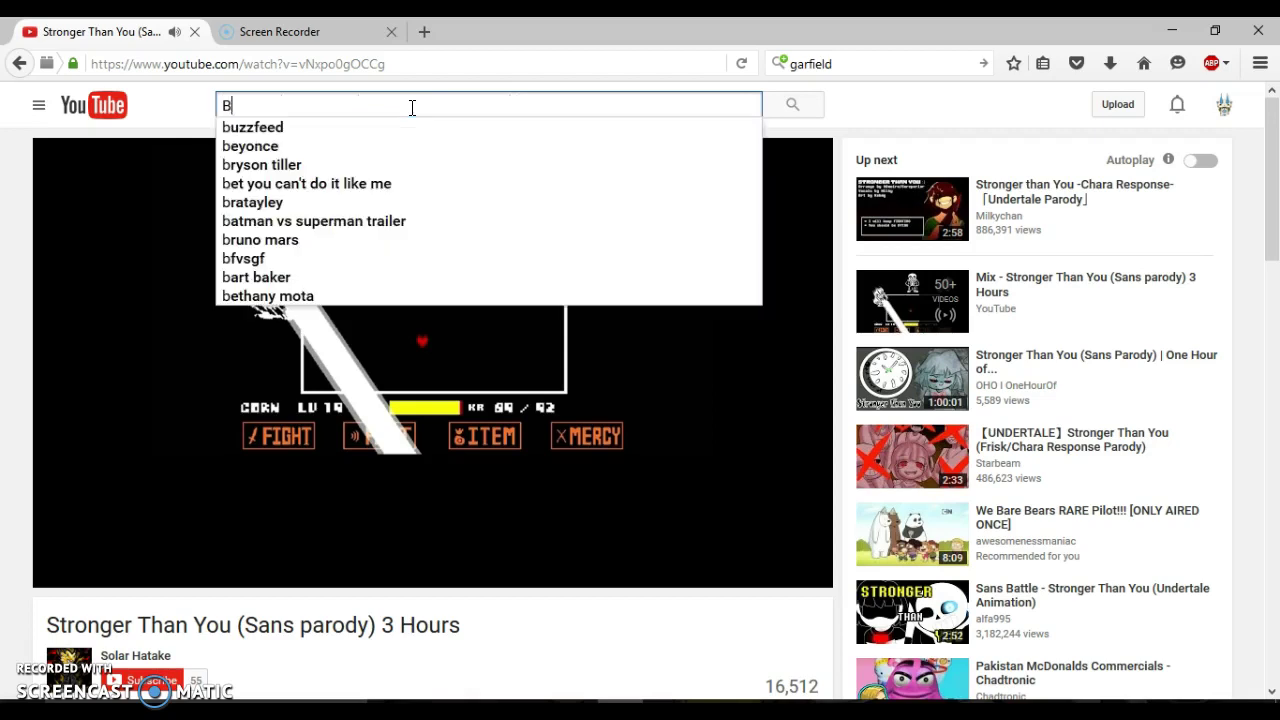
{"action": "type", "text": "ye!"}
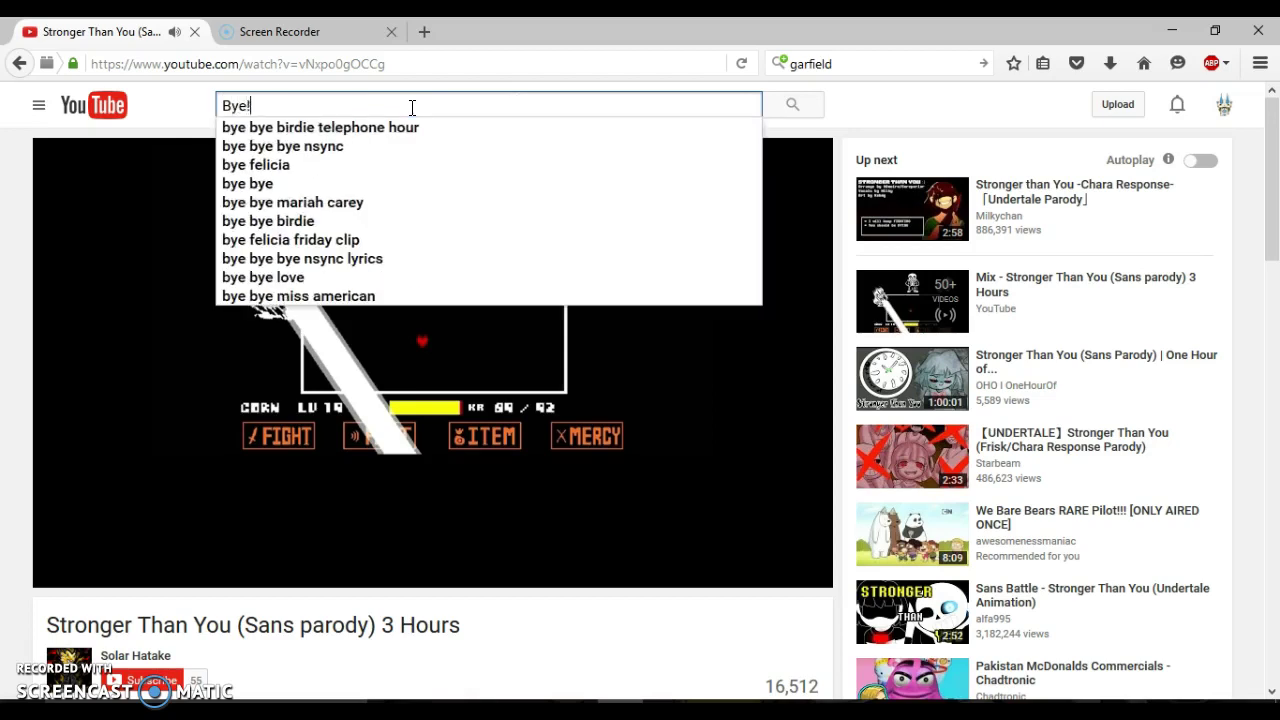
{"action": "type", "text": "."}
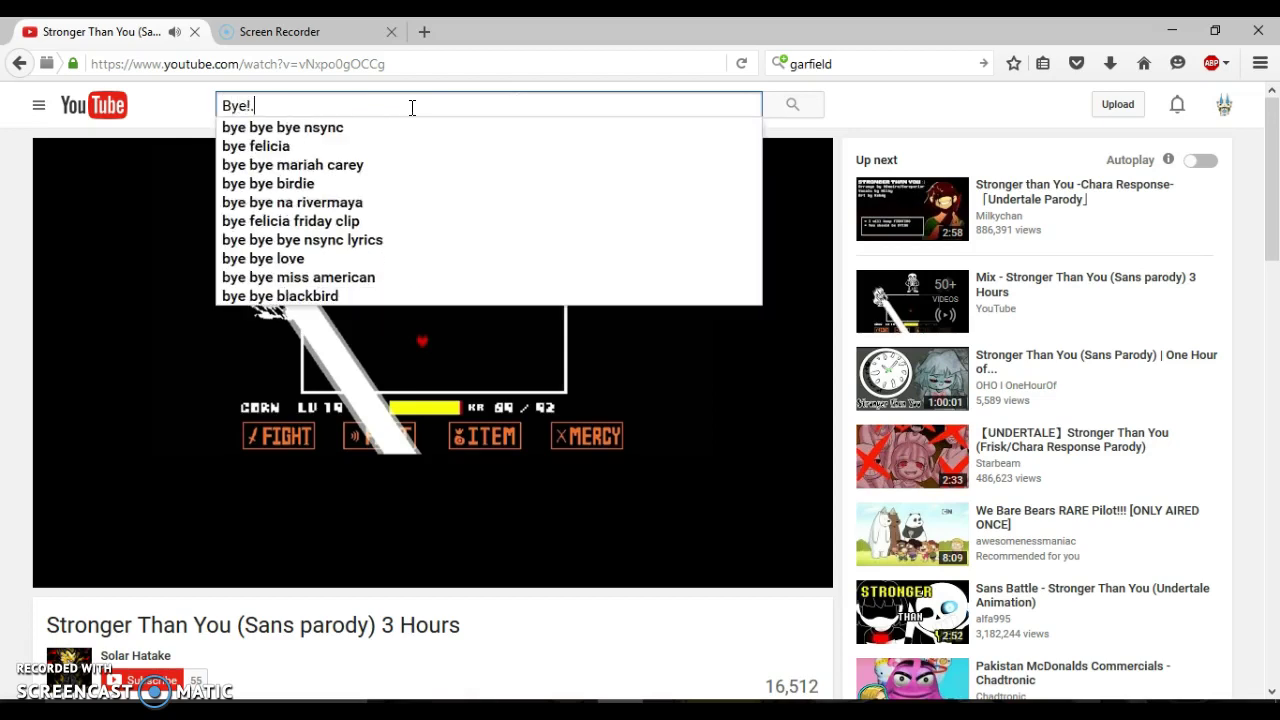